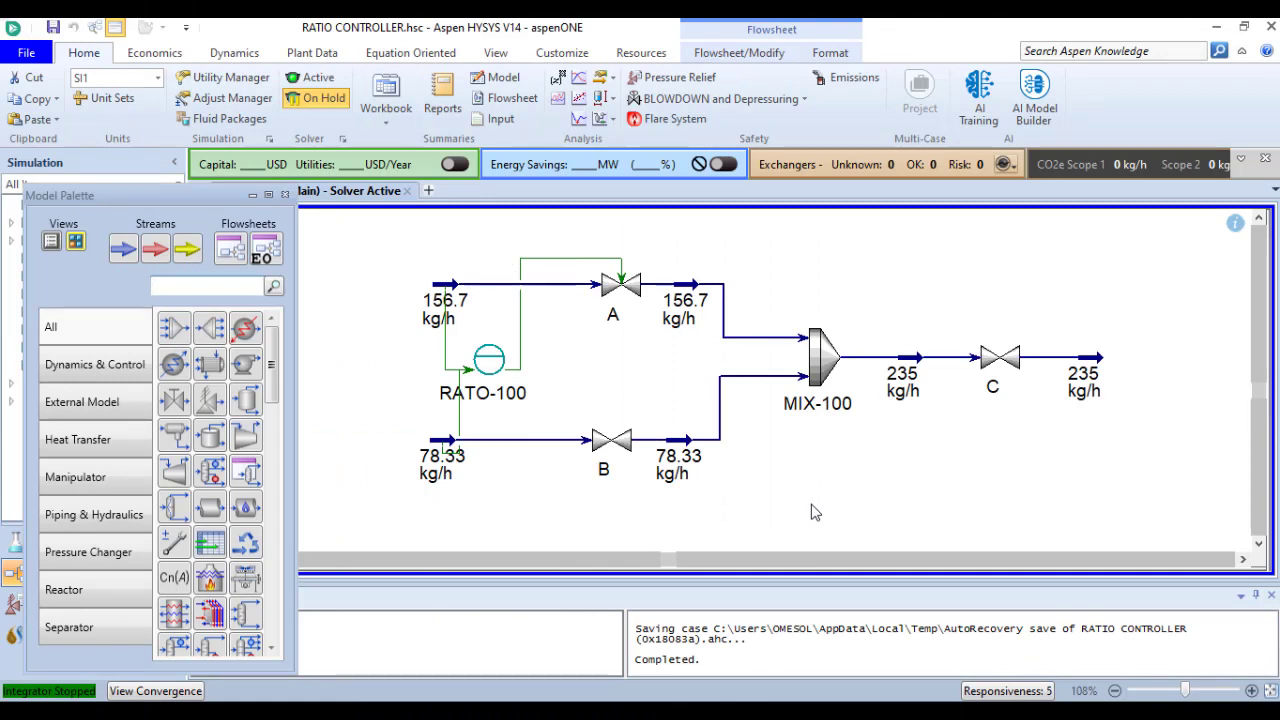
Switch the simulation from dynamics back to steady-state mode
{"action": "left_click", "coordinate": [248, 52]}
{"action": "left_click", "coordinate": [50, 100]}
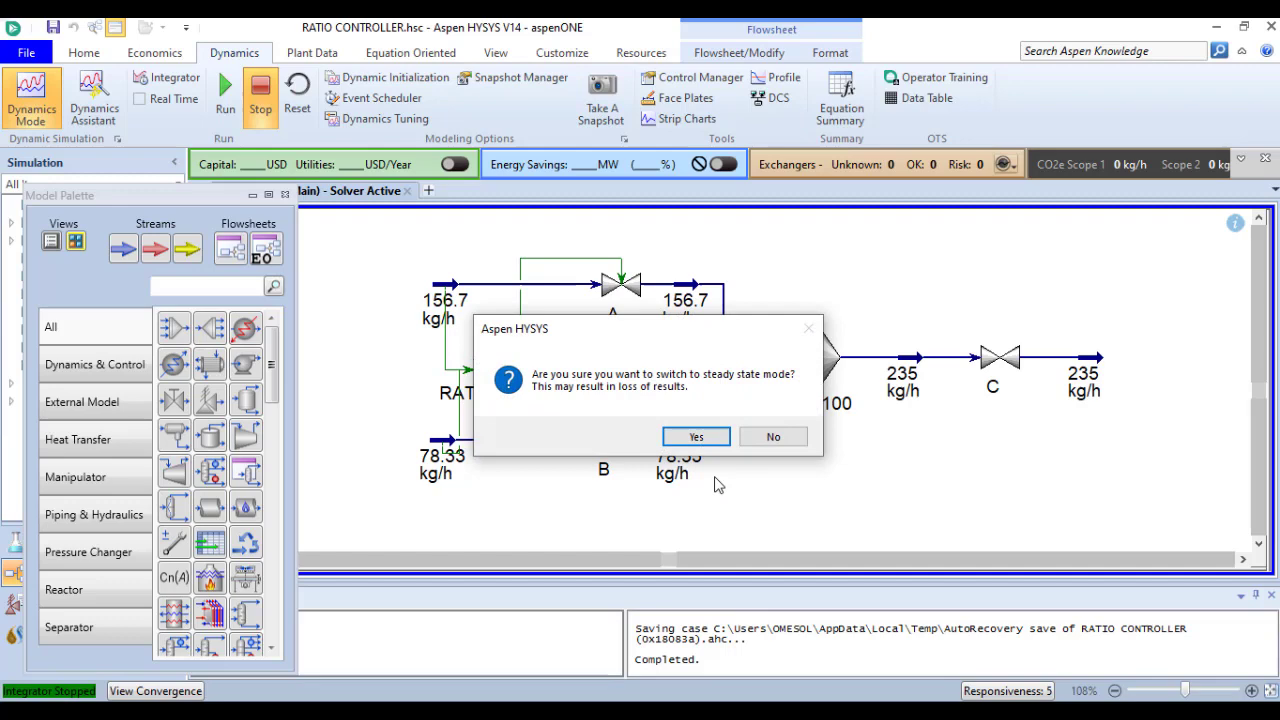
{"action": "left_click", "coordinate": [699, 437]}
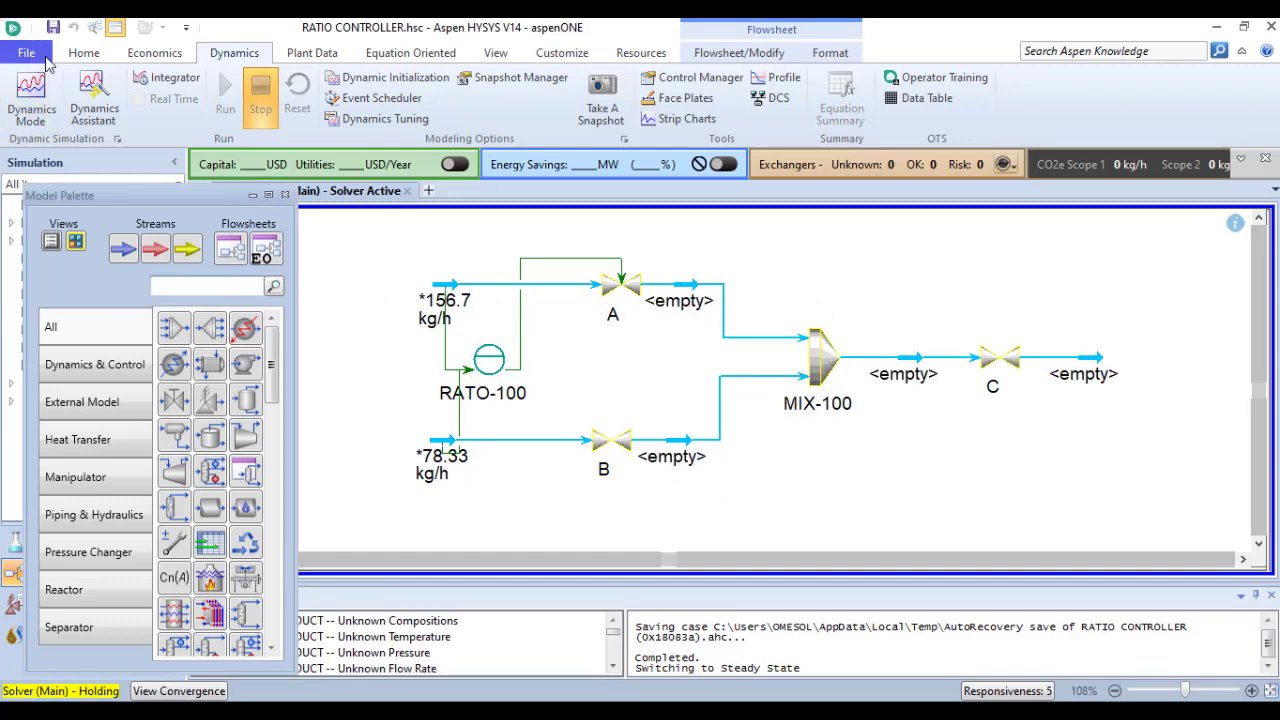
Delete the RATO-100 ratio controller from the flowsheet
{"action": "left_click", "coordinate": [84, 55]}
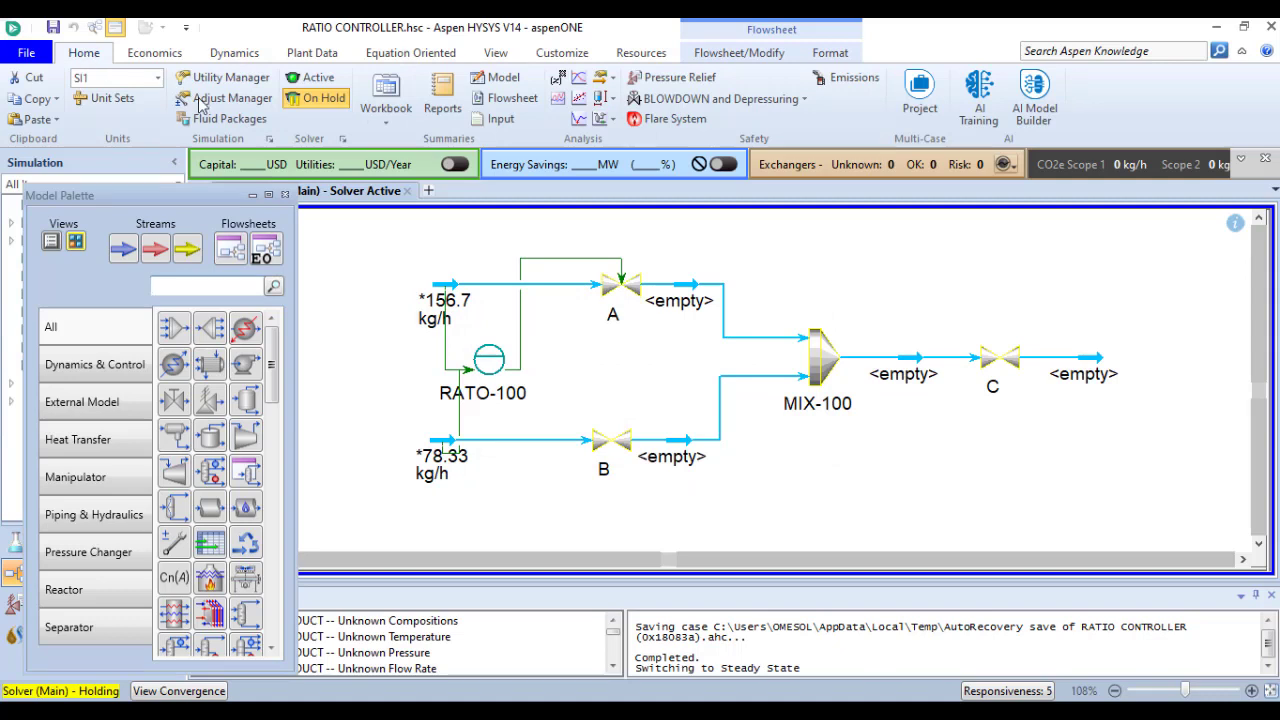
{"action": "left_click", "coordinate": [490, 360]}
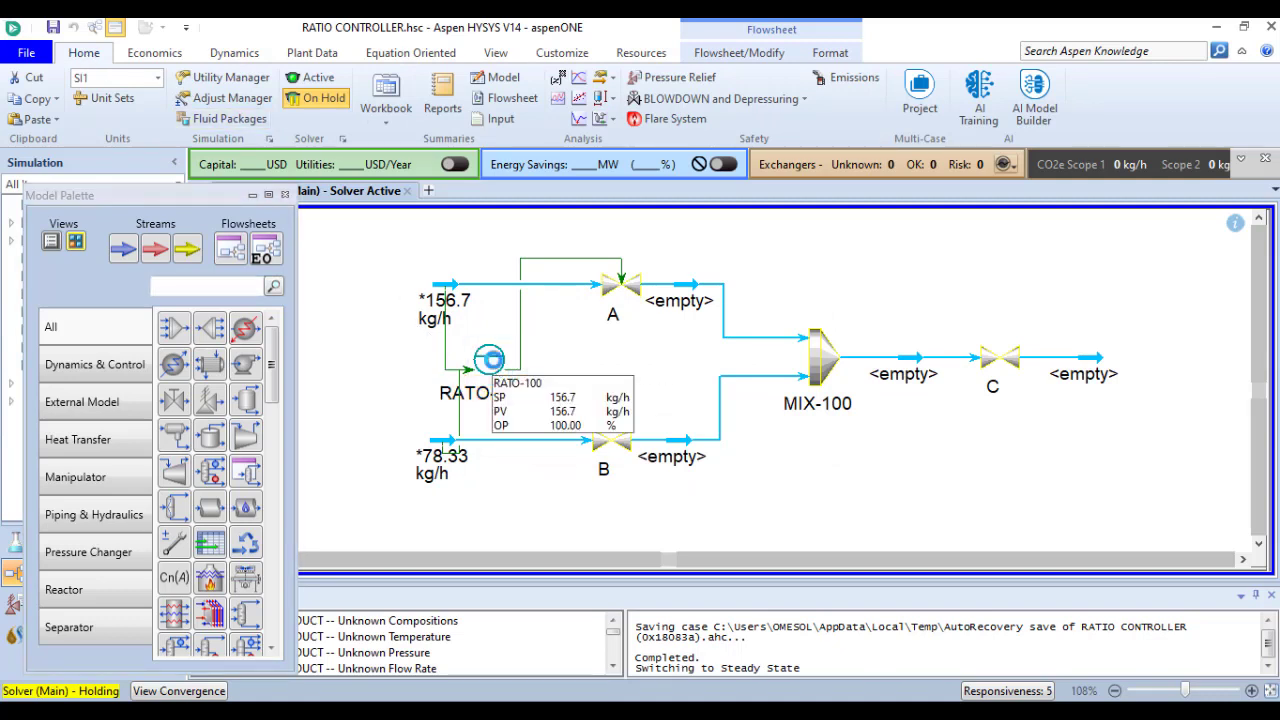
{"action": "key", "text": "Delete"}
{"action": "left_click", "coordinate": [638, 441]}
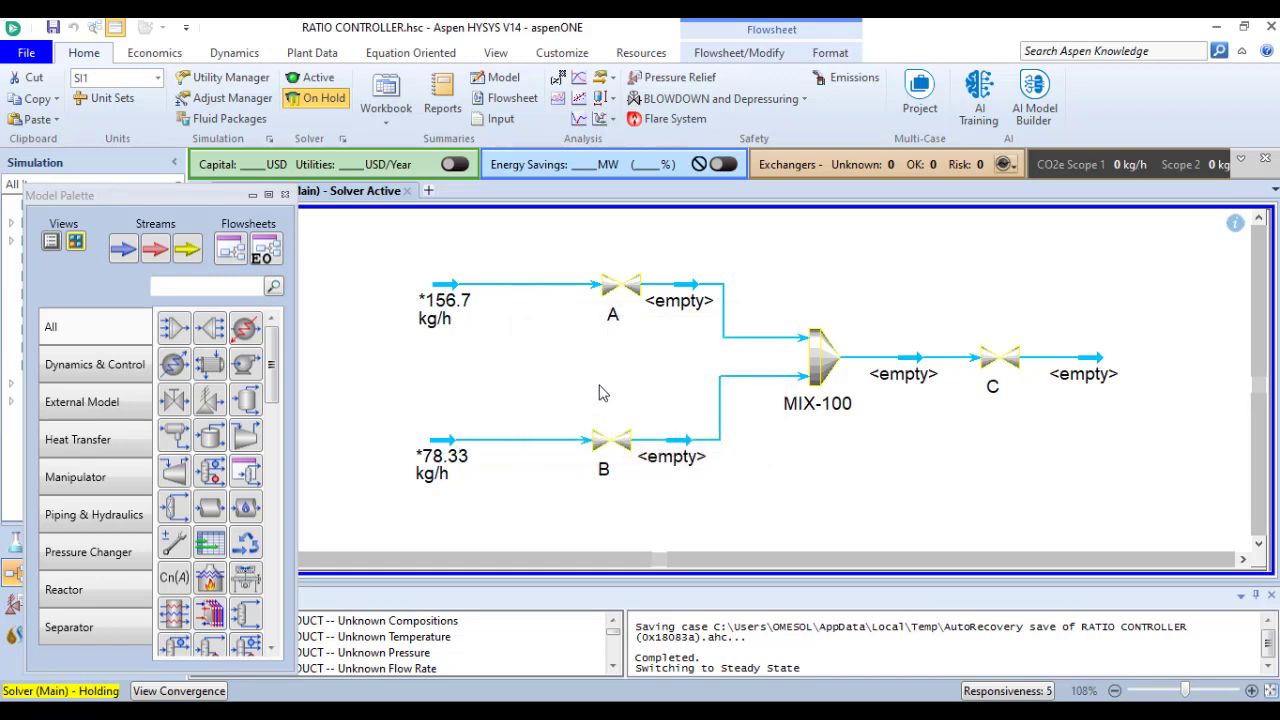
Set MIX-100's outlet pressure to Lowest Inlet and activate the solver
{"action": "left_click", "coordinate": [826, 374]}
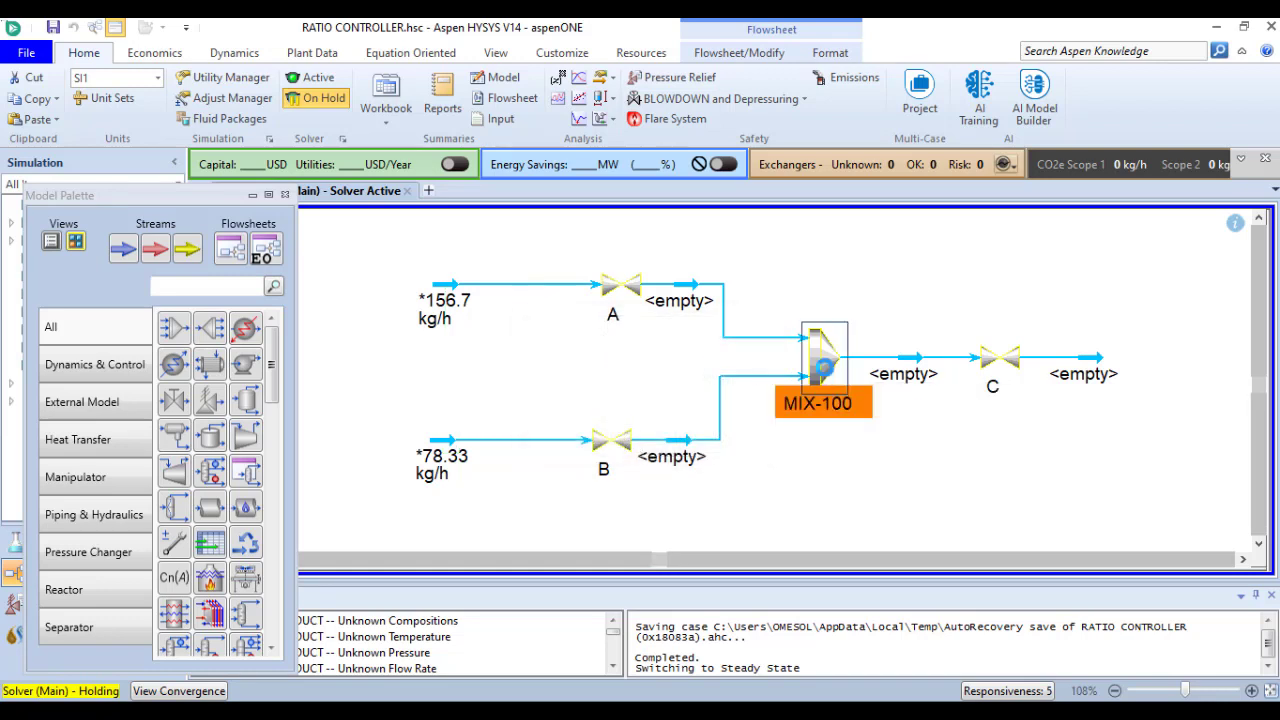
{"action": "double_click", "coordinate": [826, 374]}
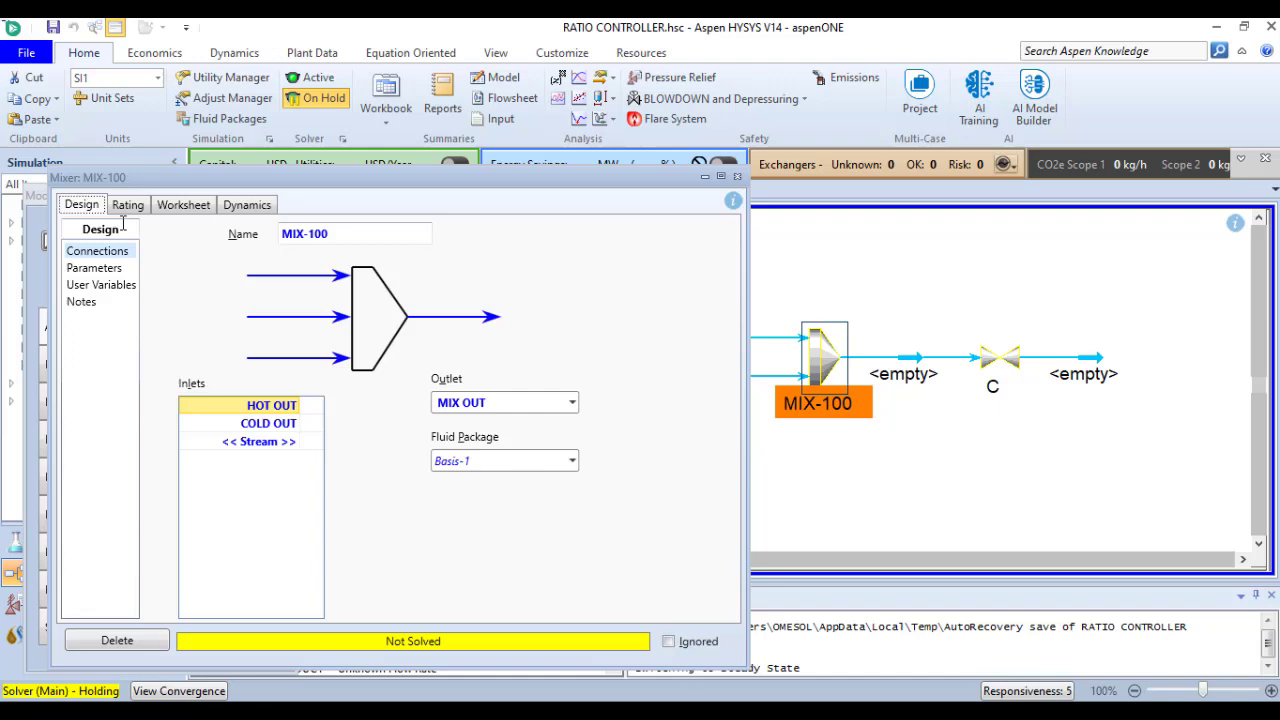
{"action": "left_click", "coordinate": [112, 268]}
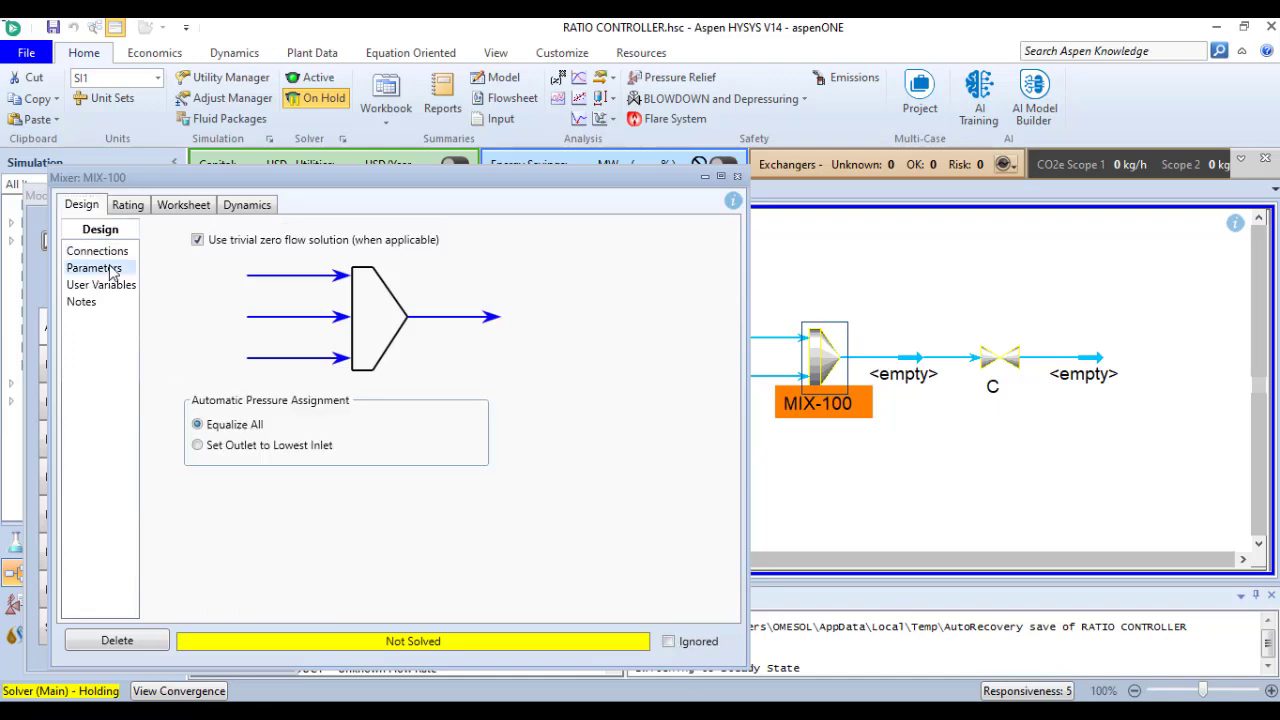
{"action": "left_click", "coordinate": [199, 445]}
{"action": "left_click", "coordinate": [737, 177]}
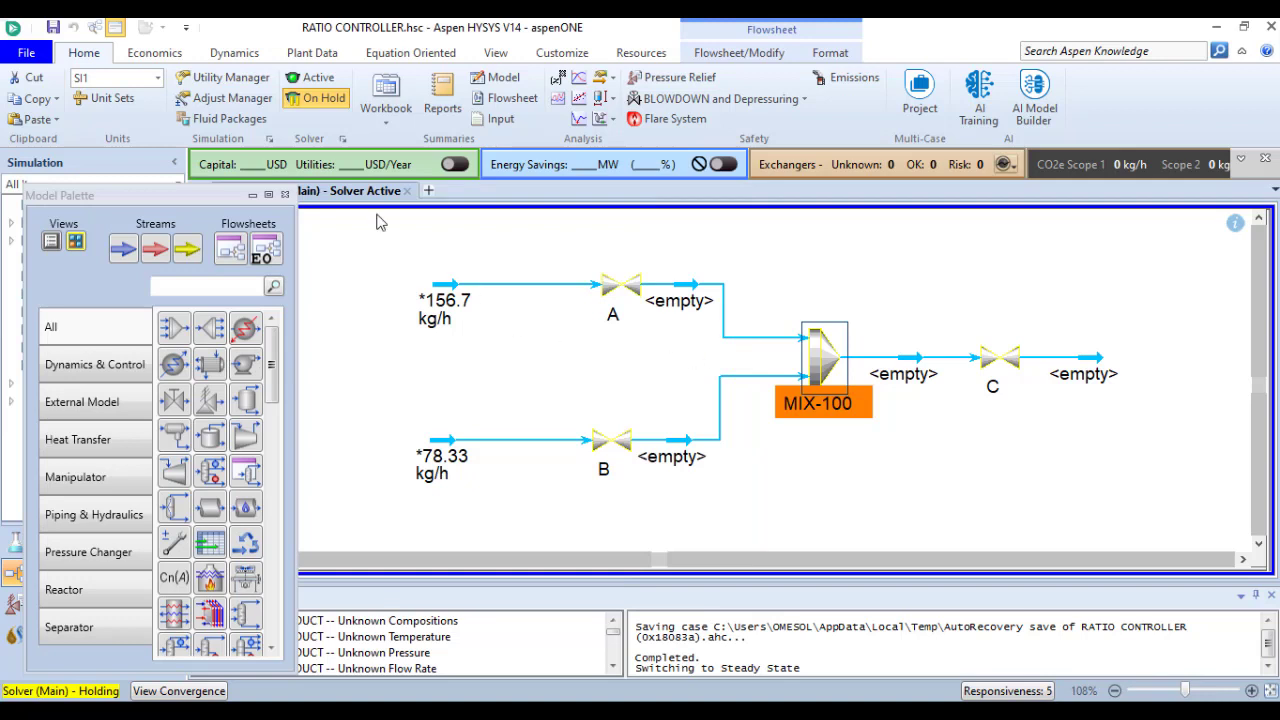
{"action": "left_click", "coordinate": [318, 84]}
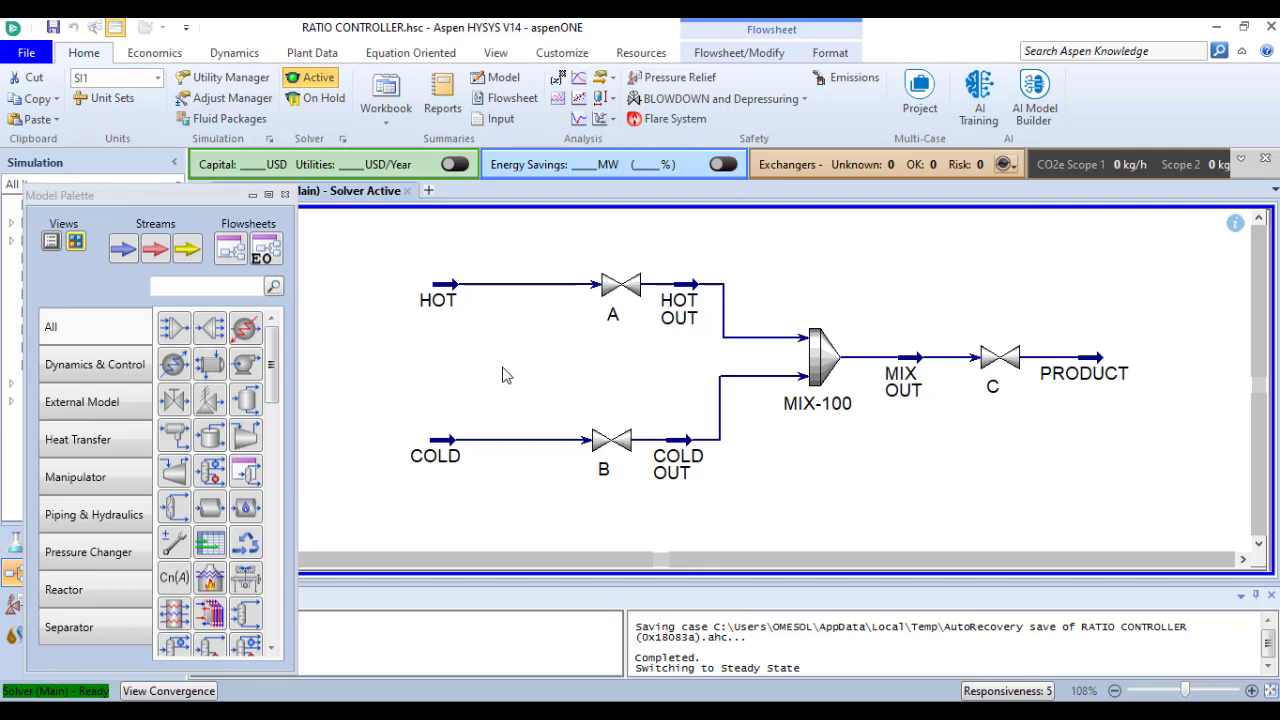
Set the HOT feed stream to 80 °C and 300 kPa
{"action": "left_click", "coordinate": [449, 286]}
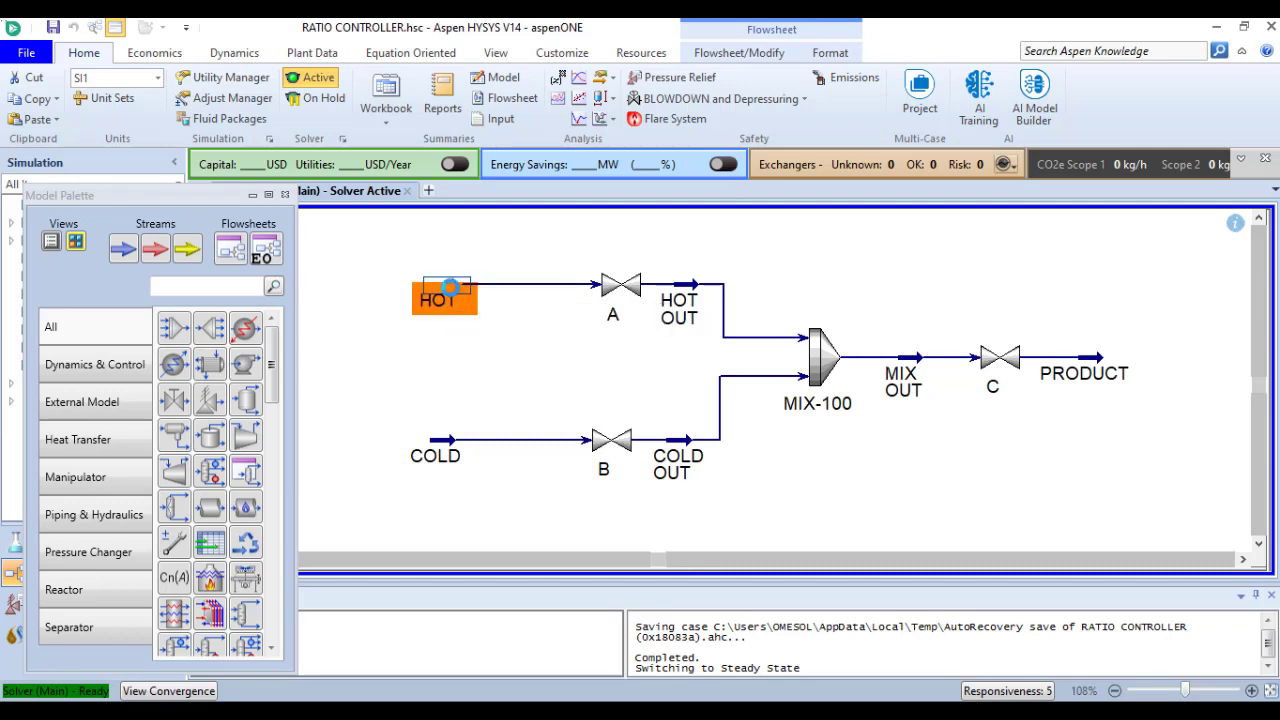
{"action": "left_click", "coordinate": [812, 186]}
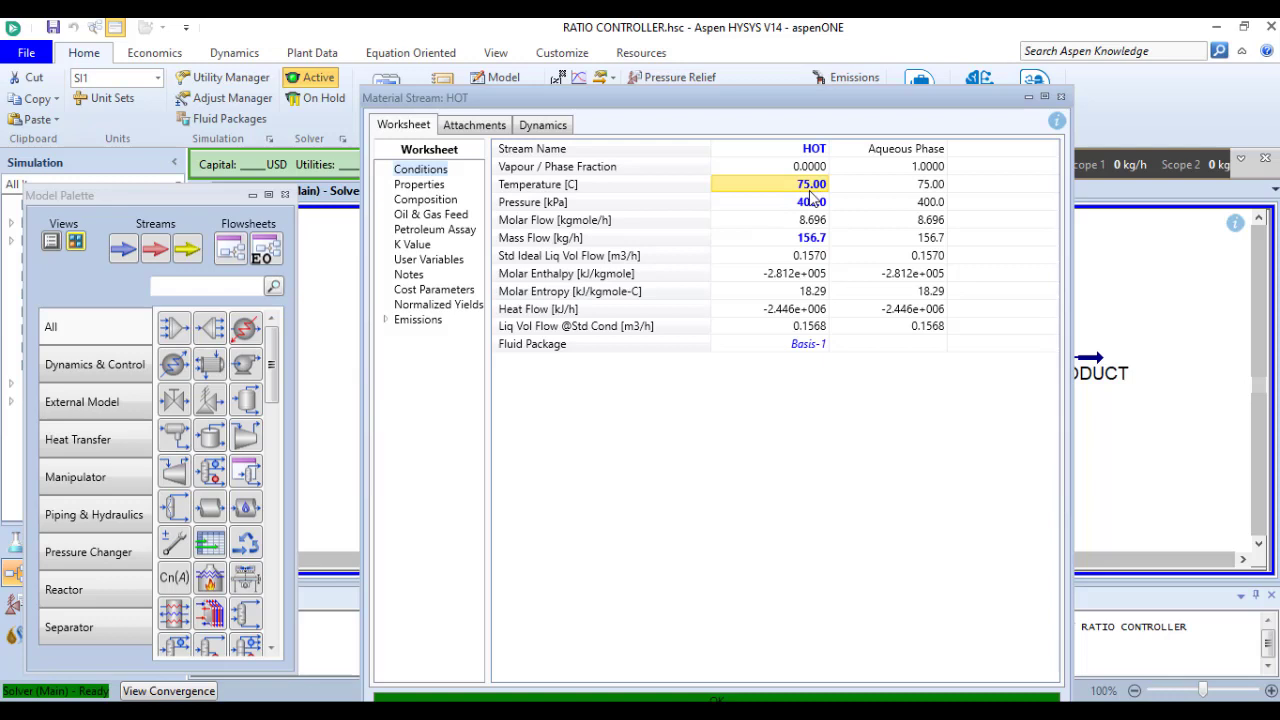
{"action": "type", "text": "80"}
{"action": "key", "text": "Return"}
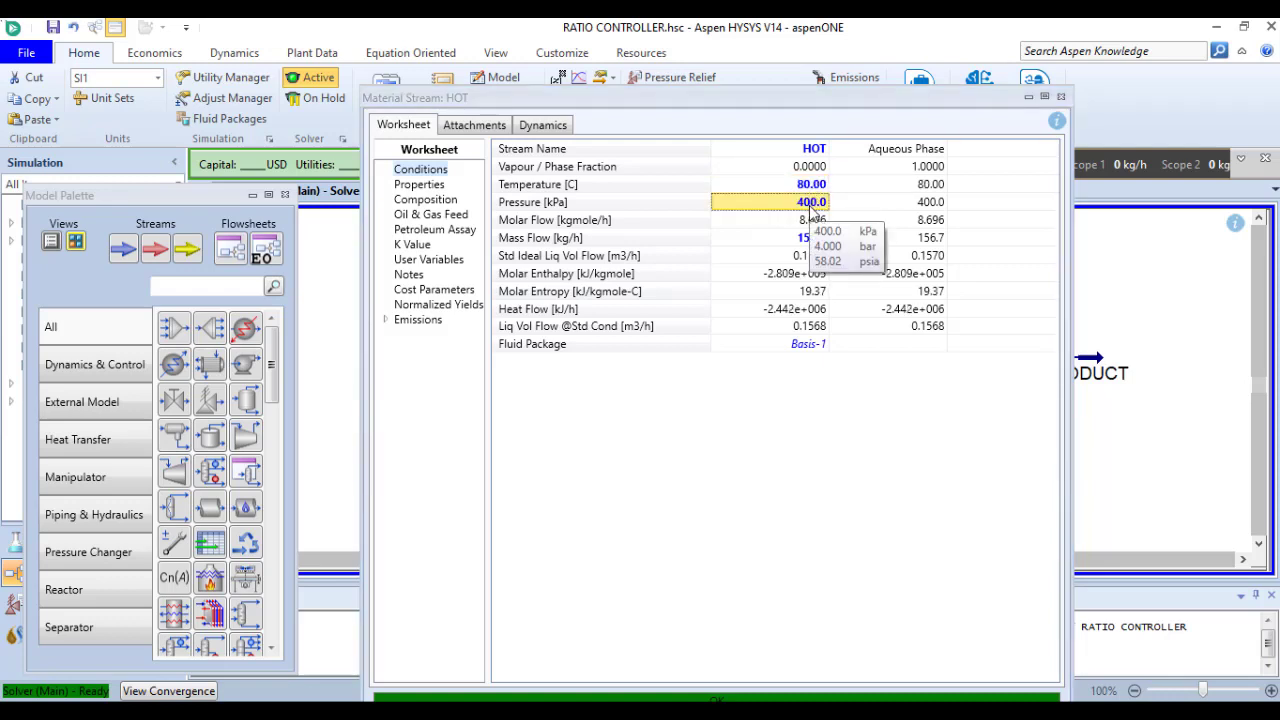
{"action": "type", "text": "300"}
{"action": "key", "text": "Return"}
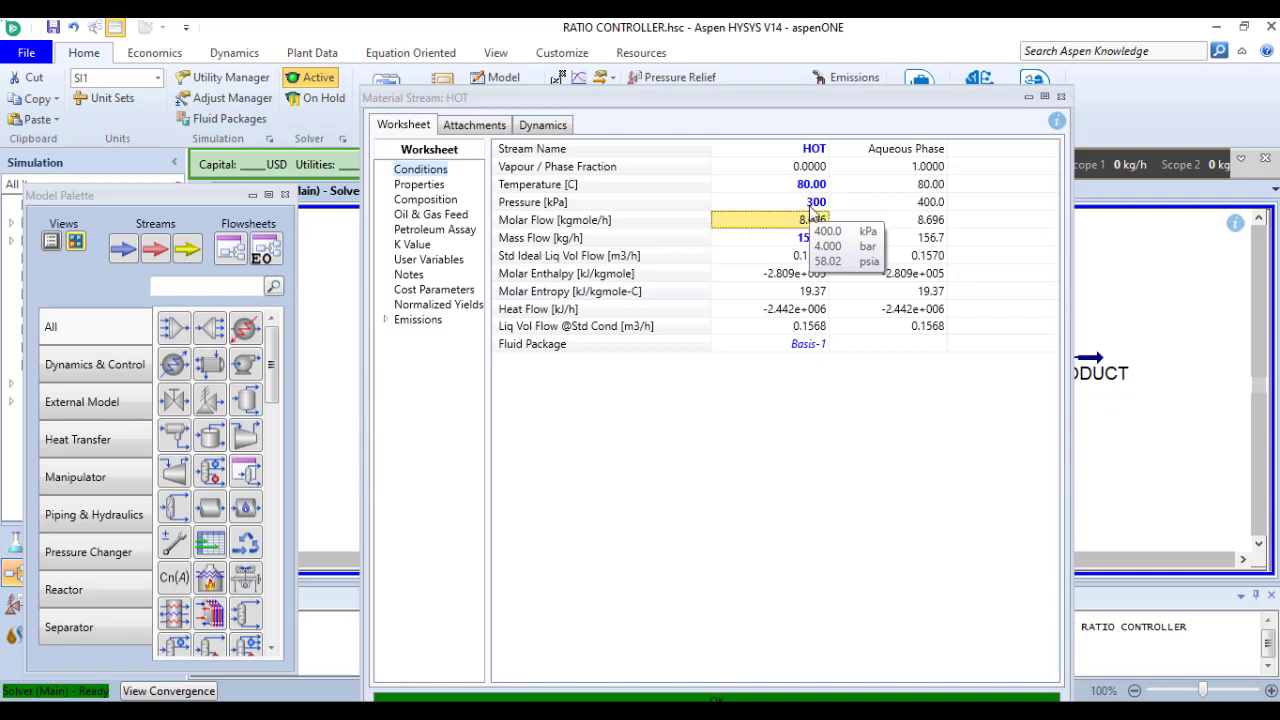
{"action": "left_click", "coordinate": [1062, 99]}
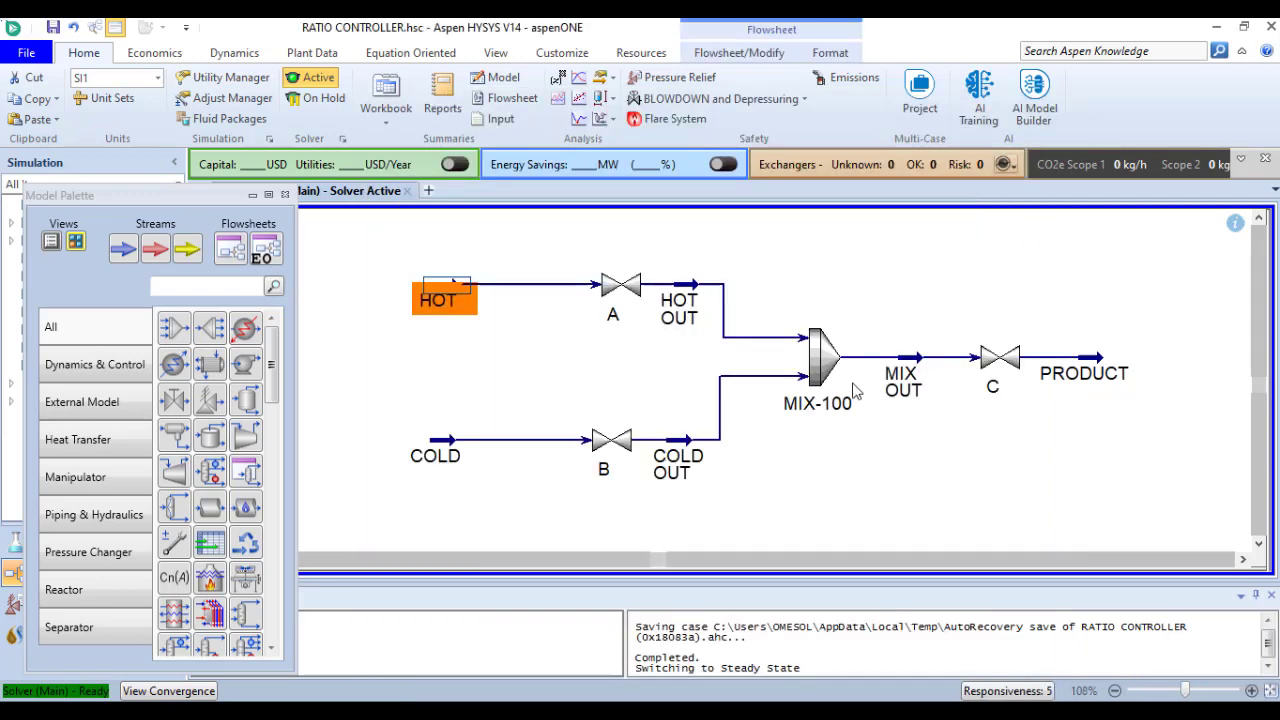
Set the COLD feed stream to 25 °C and 300 kPa
{"action": "double_click", "coordinate": [448, 452]}
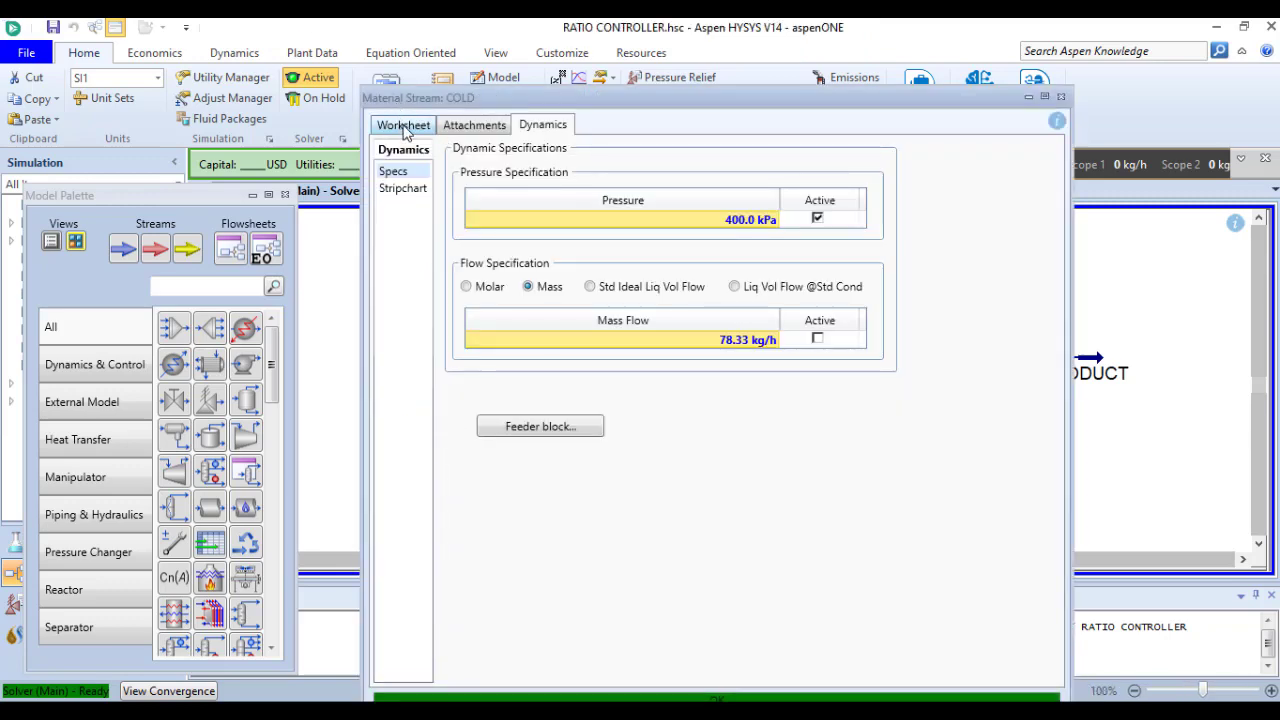
{"action": "left_click", "coordinate": [405, 128]}
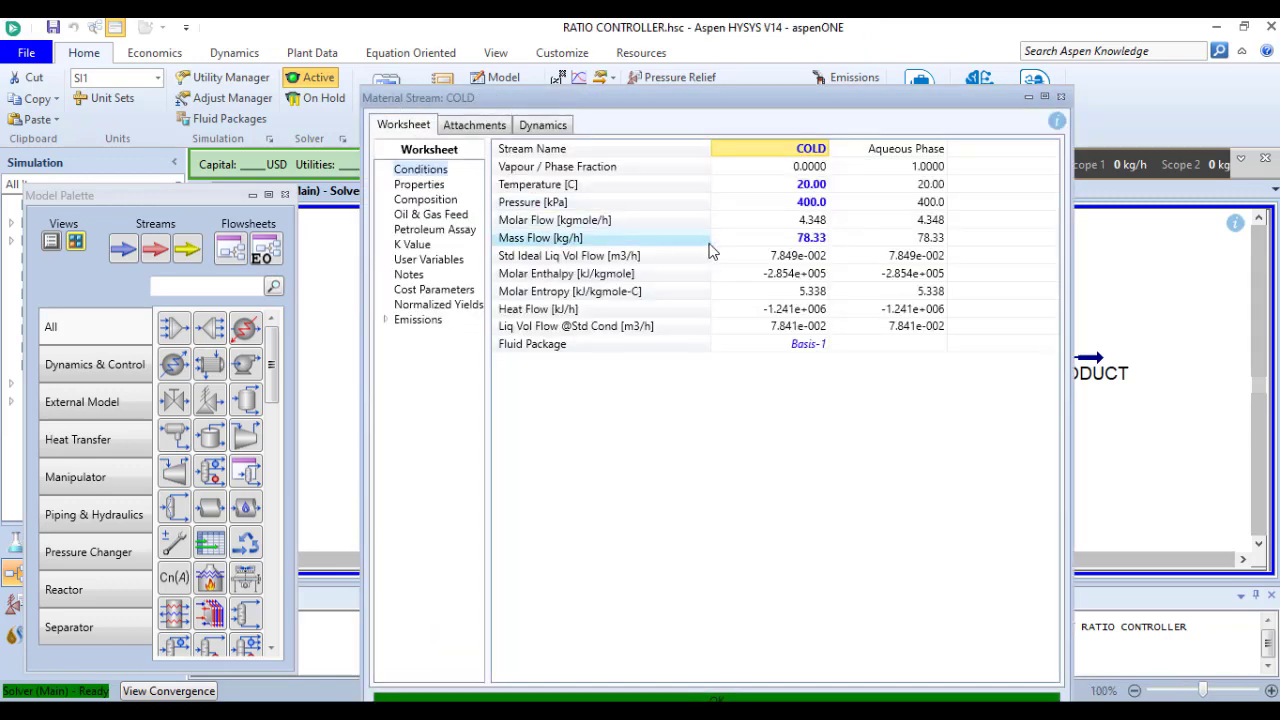
{"action": "left_click", "coordinate": [814, 189]}
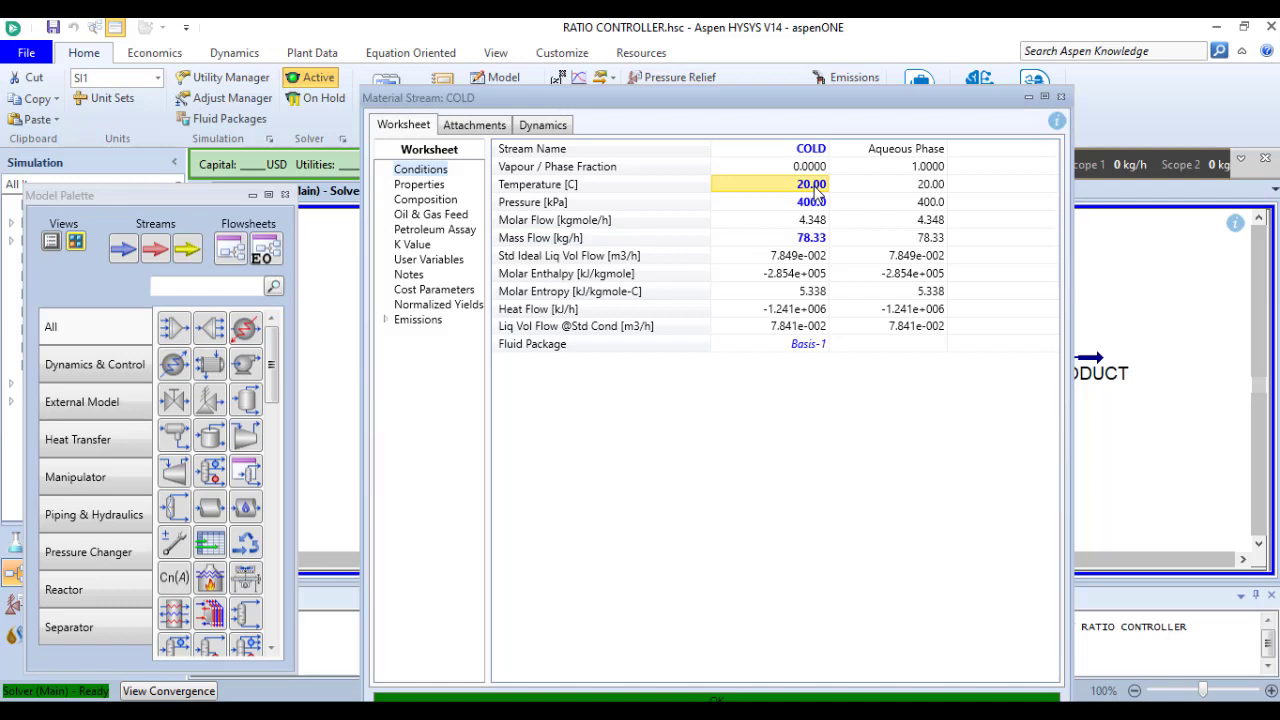
{"action": "type", "text": "25"}
{"action": "key", "text": "Return"}
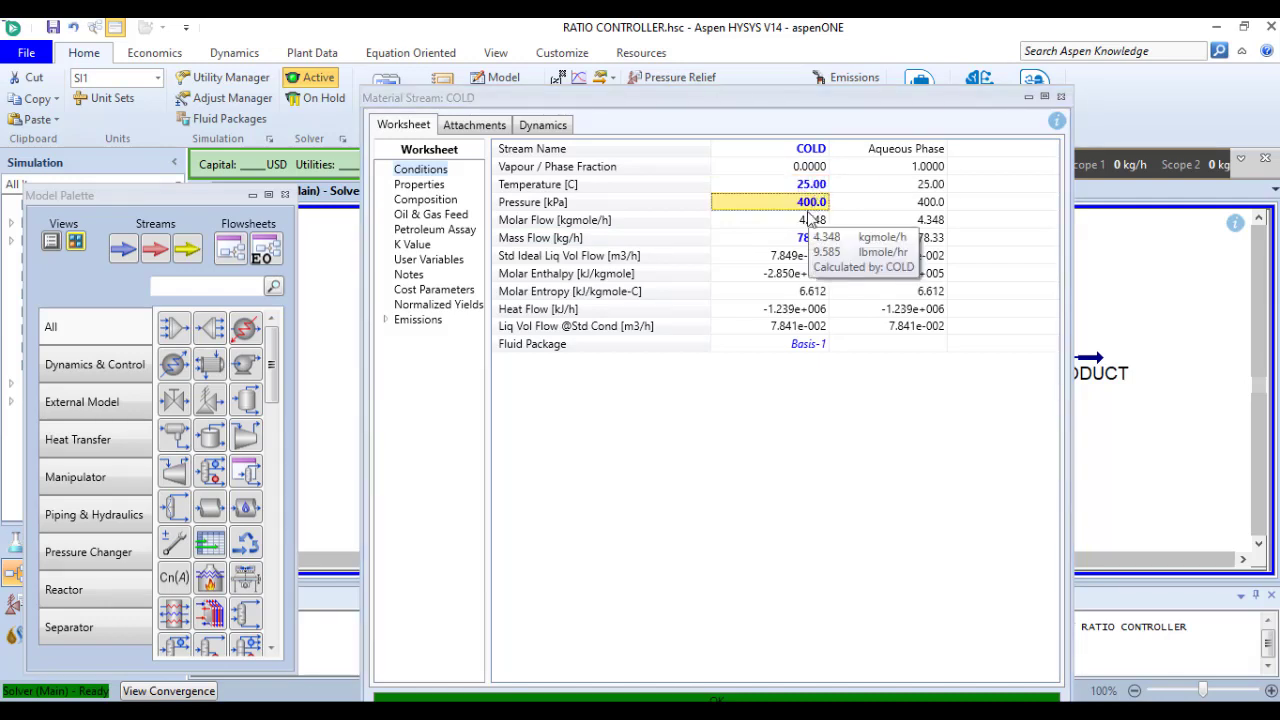
{"action": "type", "text": "300"}
{"action": "key", "text": "Return"}
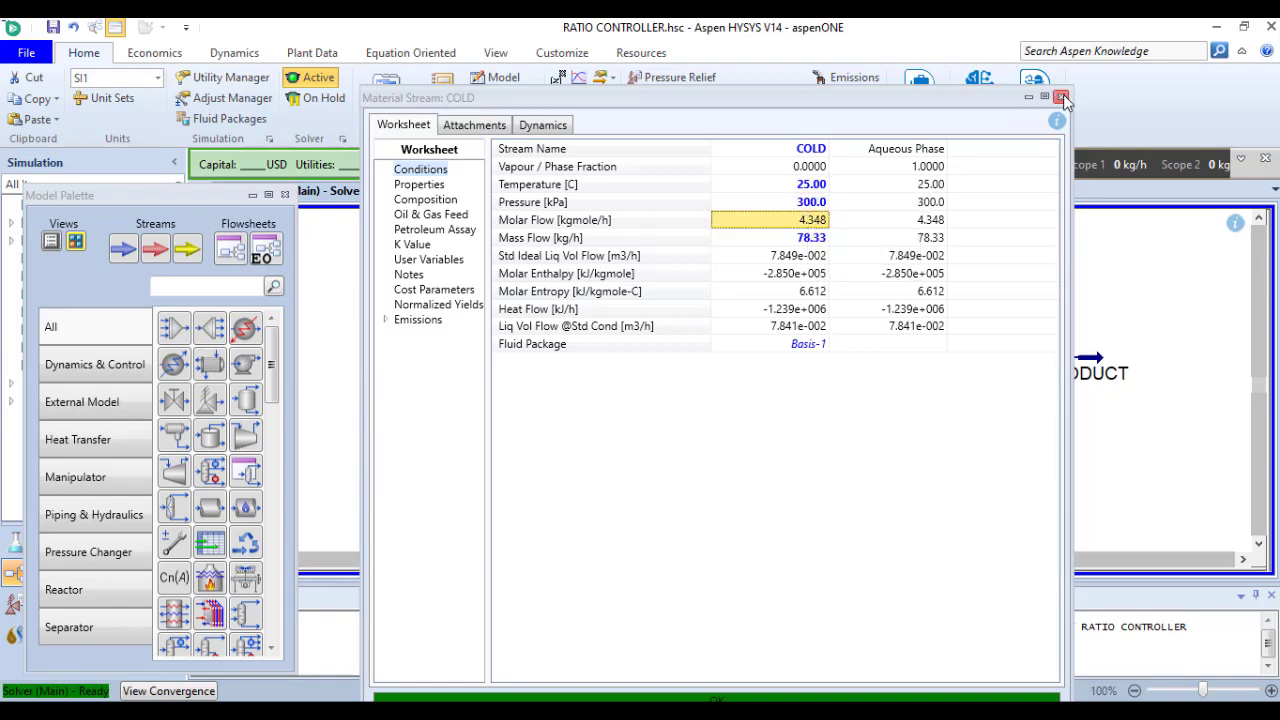
{"action": "left_click", "coordinate": [1061, 97]}
Change MIX-100's pressure assignment to Equalize All
{"action": "double_click", "coordinate": [825, 368]}
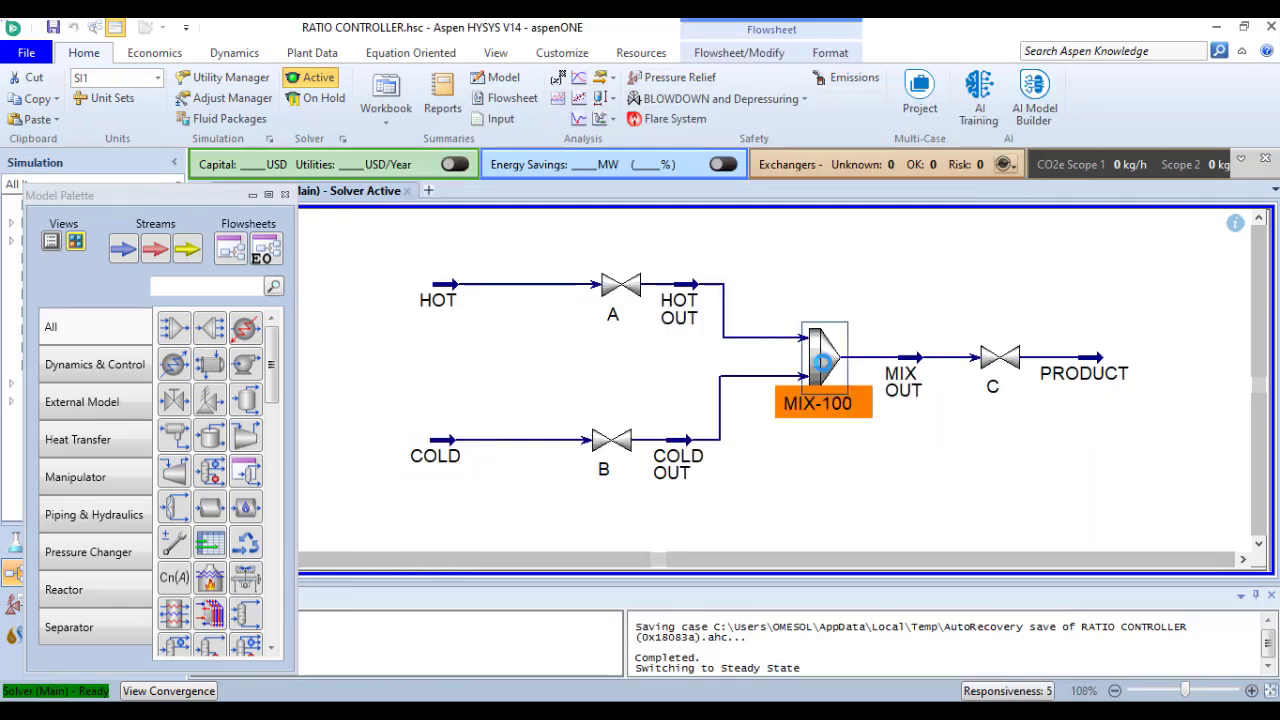
{"action": "left_click", "coordinate": [117, 270]}
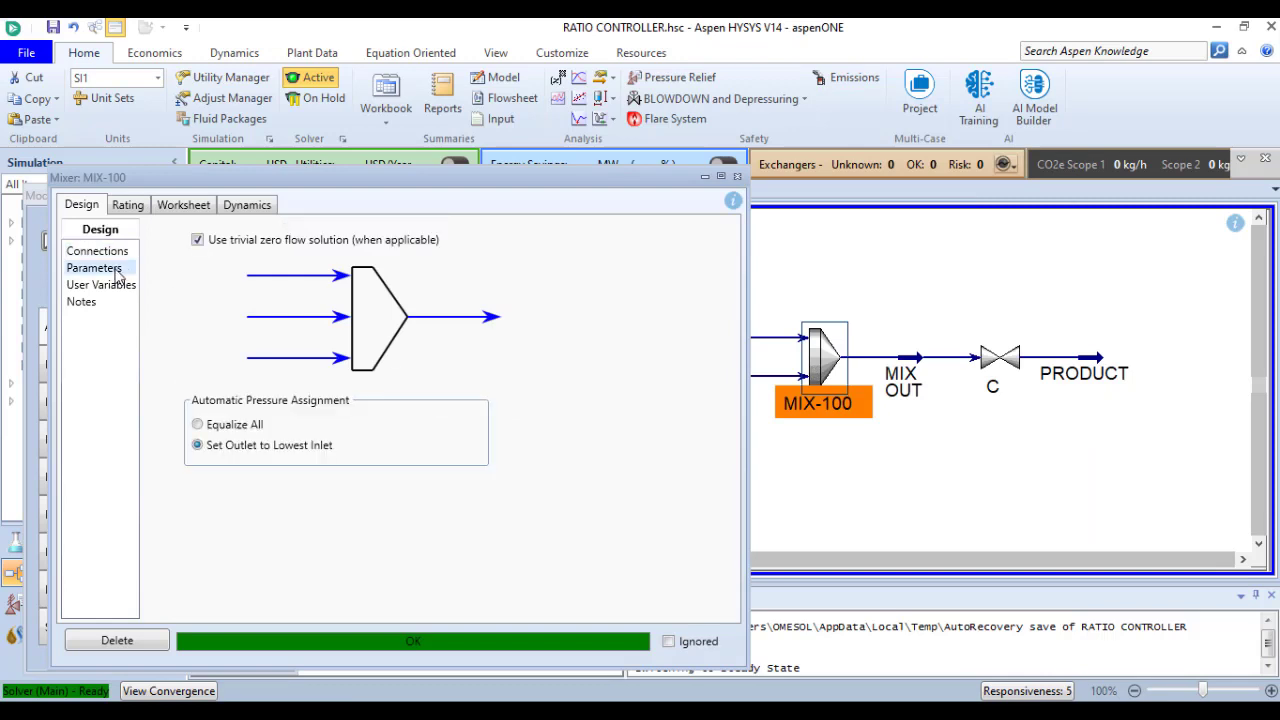
{"action": "left_click", "coordinate": [212, 428]}
{"action": "left_click", "coordinate": [737, 177]}
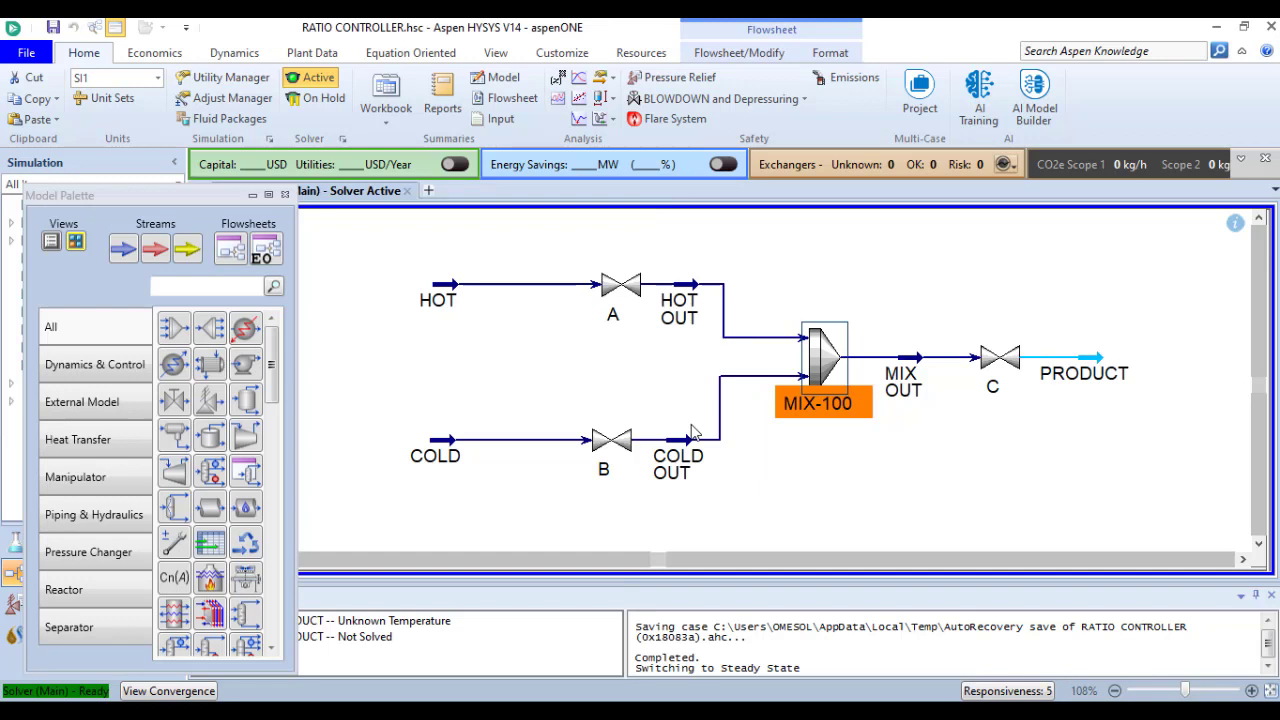
Place PID controllers IC-100 and IC-101 below HOT and COLD, and SPLT-100 above valve C
{"action": "left_click", "coordinate": [95, 366]}
{"action": "left_click", "coordinate": [247, 330]}
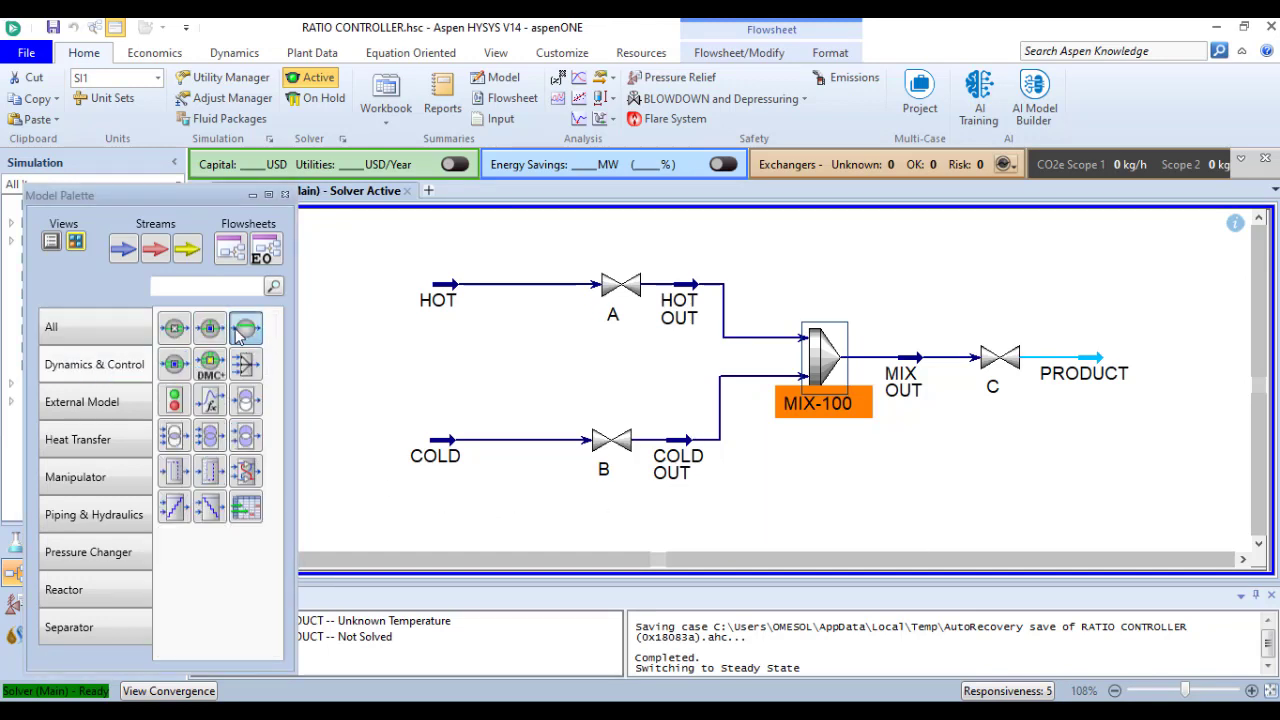
{"action": "left_click", "coordinate": [489, 355]}
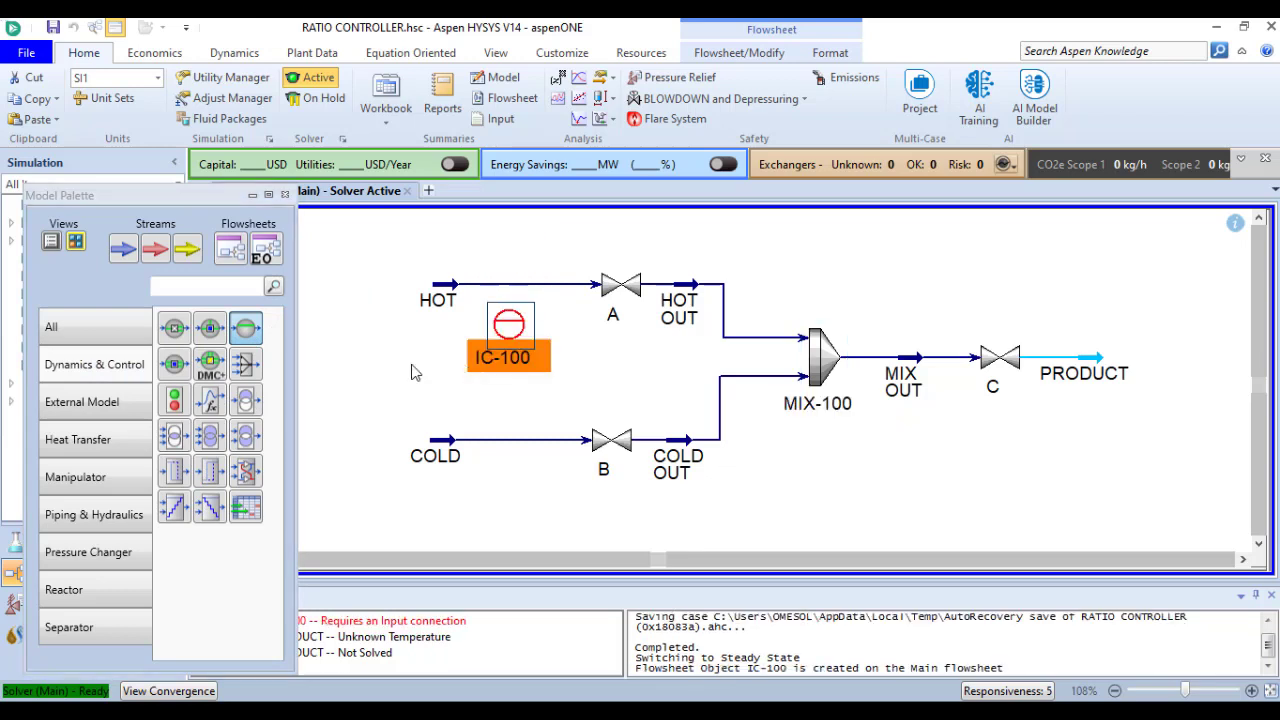
{"action": "left_click", "coordinate": [488, 508]}
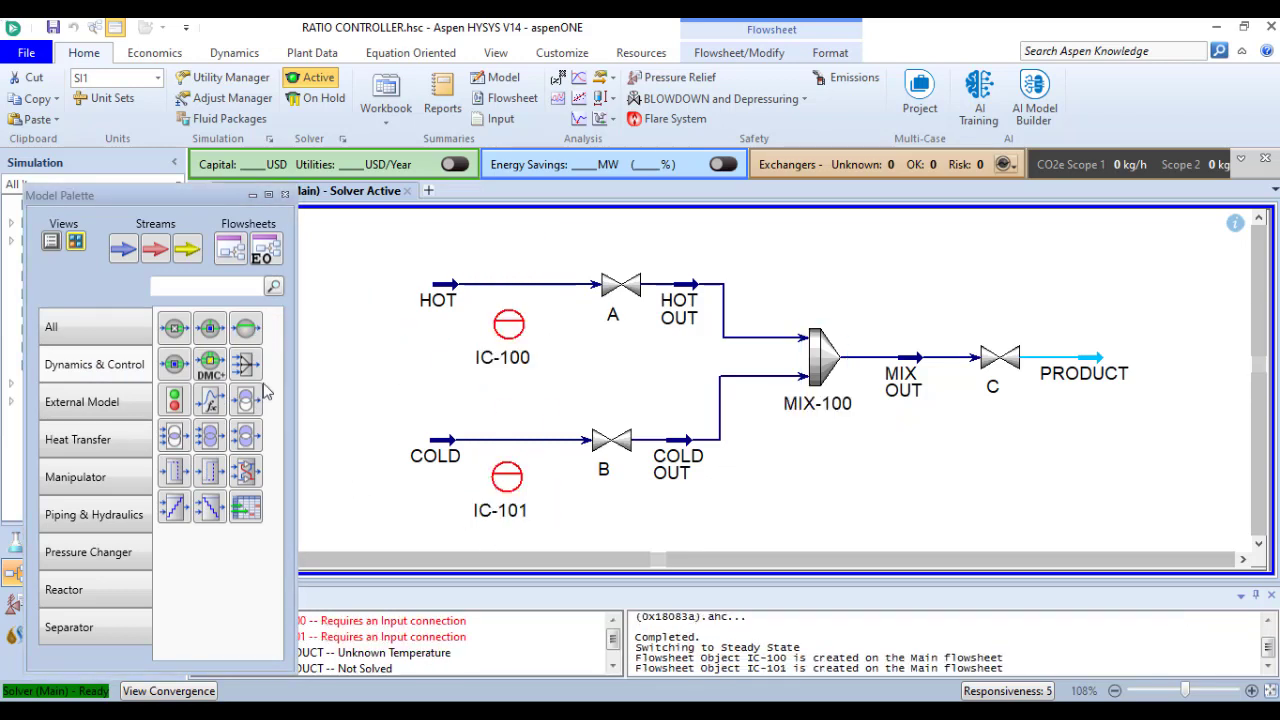
{"action": "left_click", "coordinate": [174, 328]}
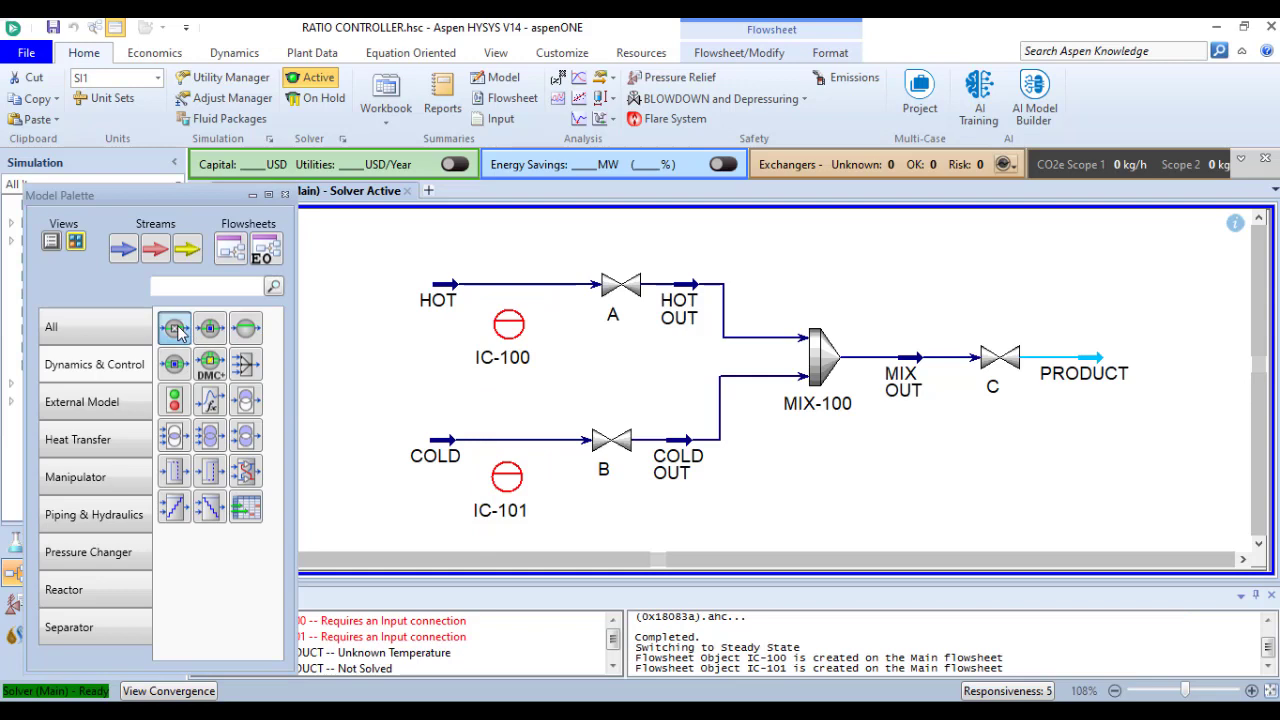
{"action": "left_click", "coordinate": [993, 327]}
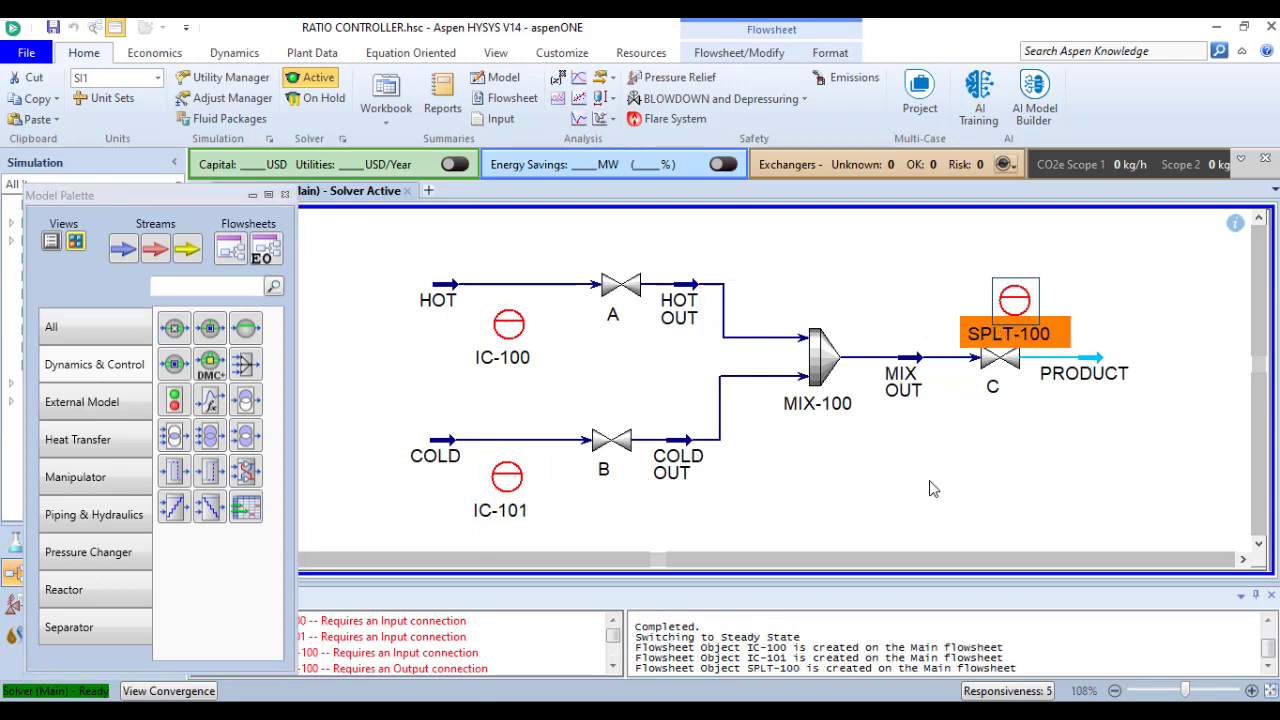
Review the PRODUCT stream's conditions on its Worksheet
{"action": "left_click", "coordinate": [1097, 367]}
{"action": "double_click", "coordinate": [1097, 367]}
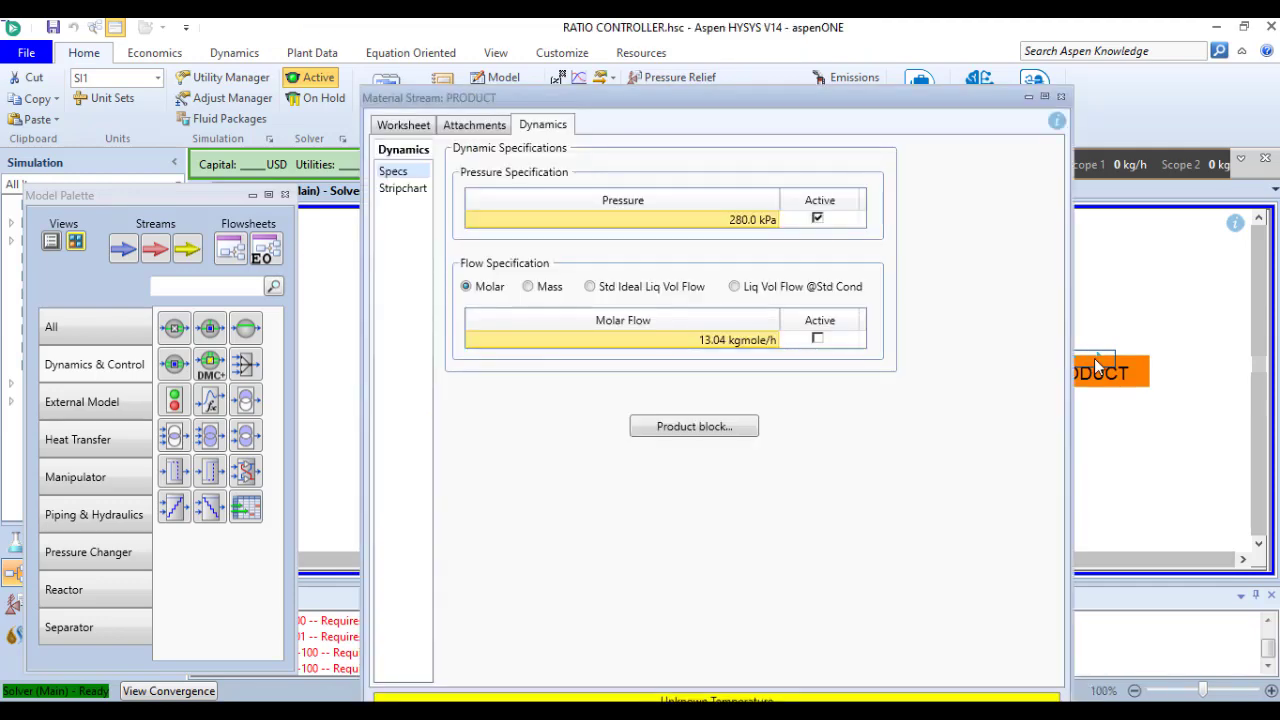
{"action": "left_click", "coordinate": [404, 127]}
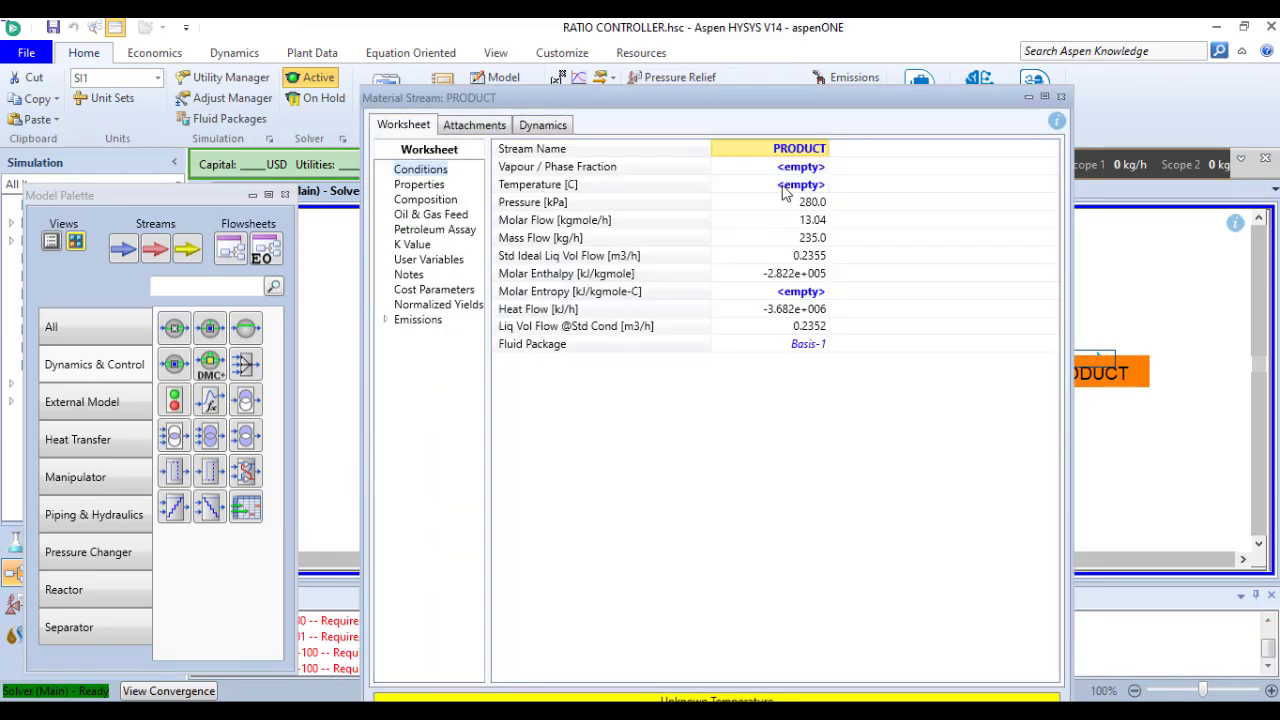
{"action": "left_click", "coordinate": [1061, 97]}
Clear valve C's outlet and reconnect PRODUCT as its outlet stream
{"action": "double_click", "coordinate": [998, 358]}
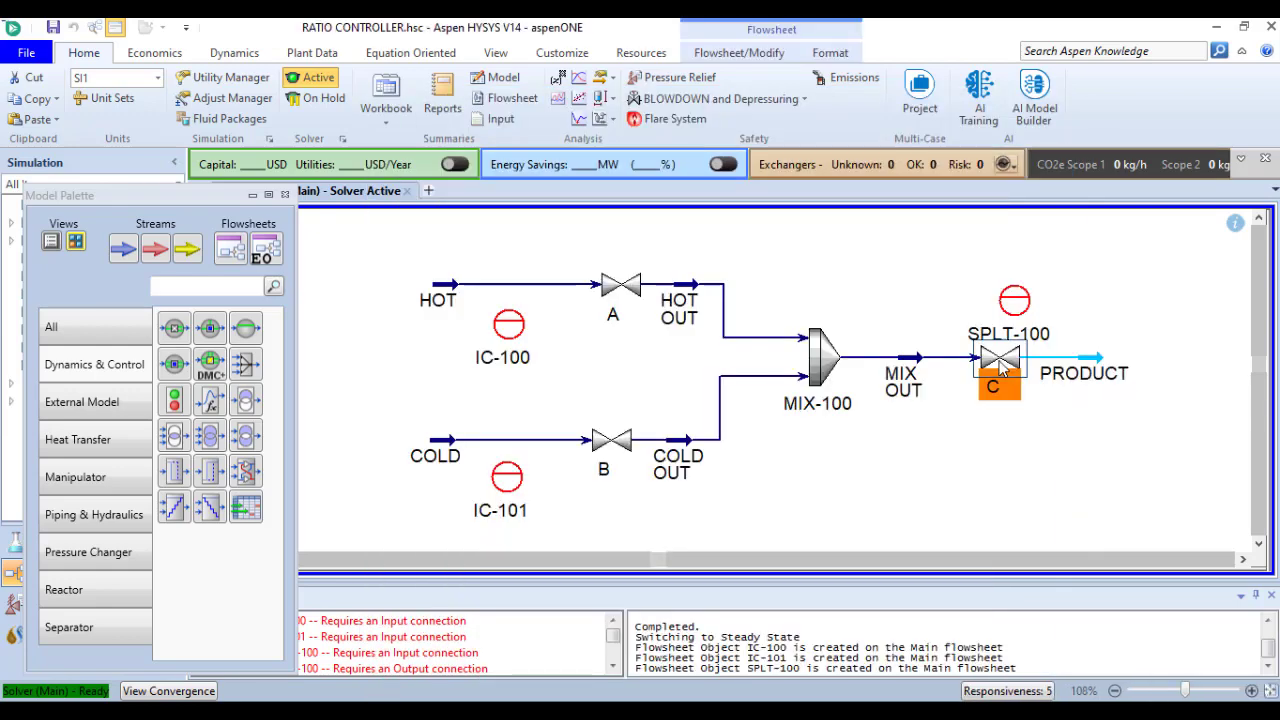
{"action": "left_click", "coordinate": [346, 154]}
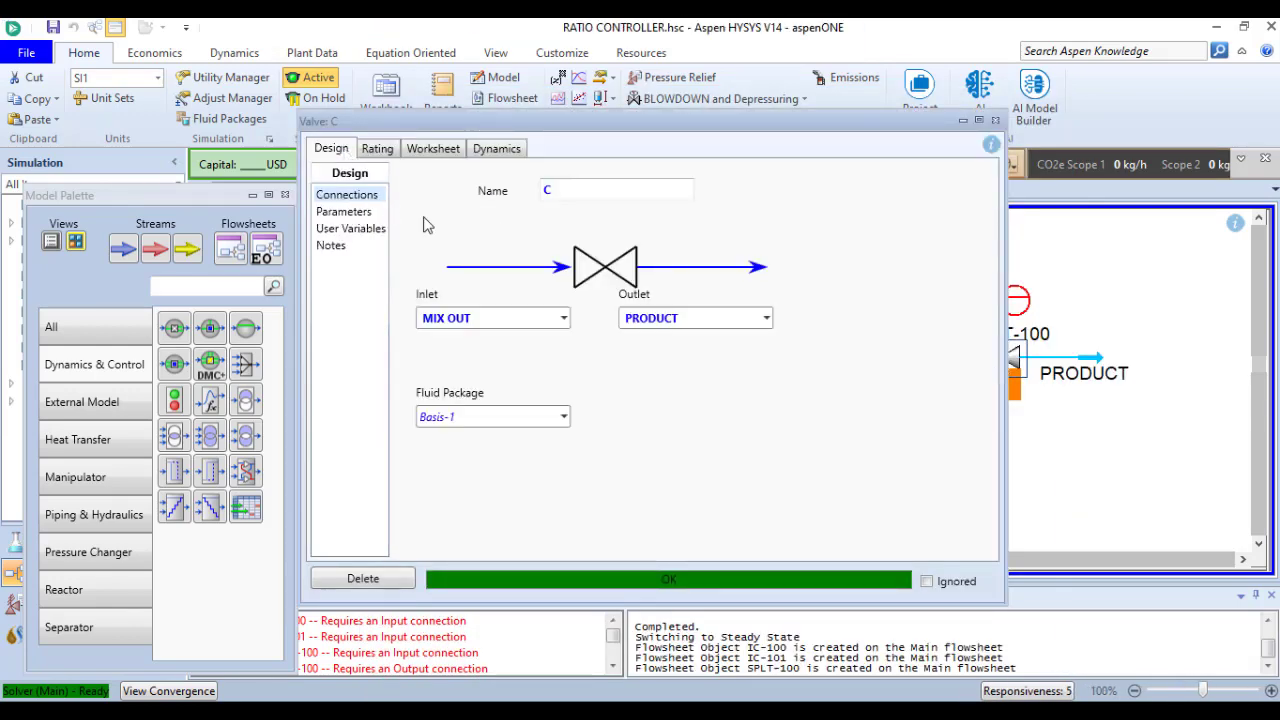
{"action": "left_click", "coordinate": [709, 317]}
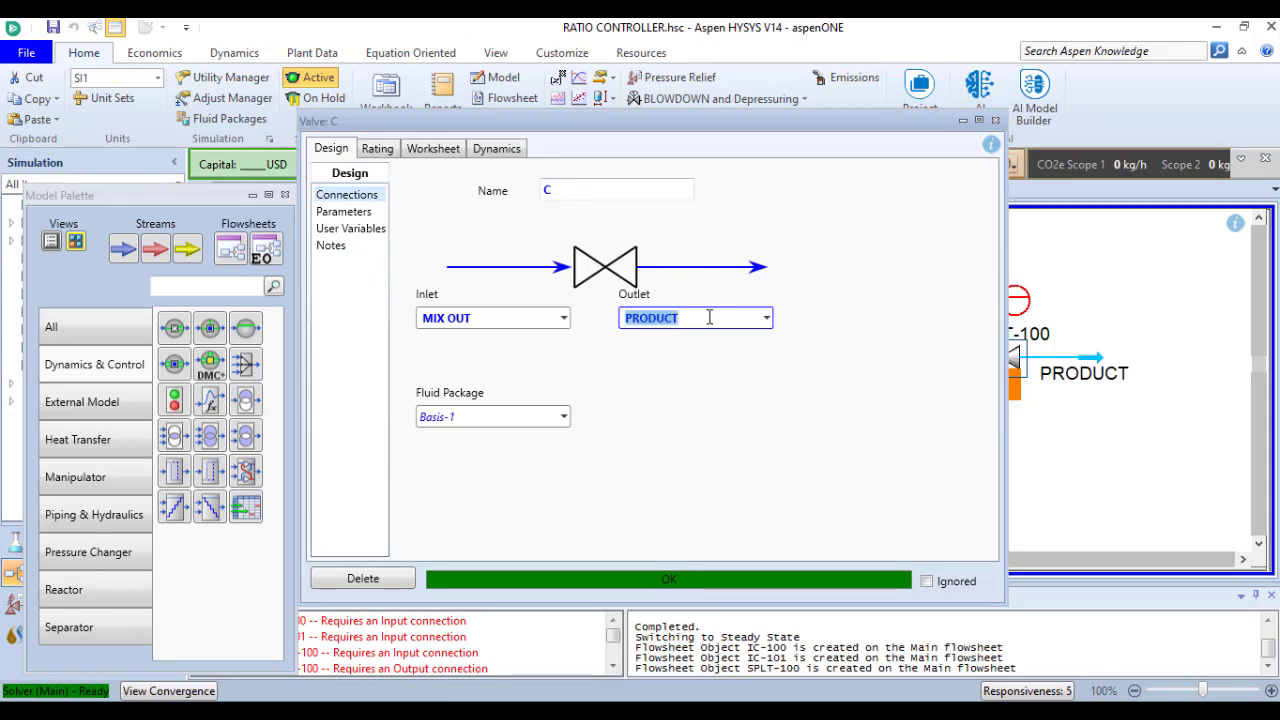
{"action": "key", "text": "Delete"}
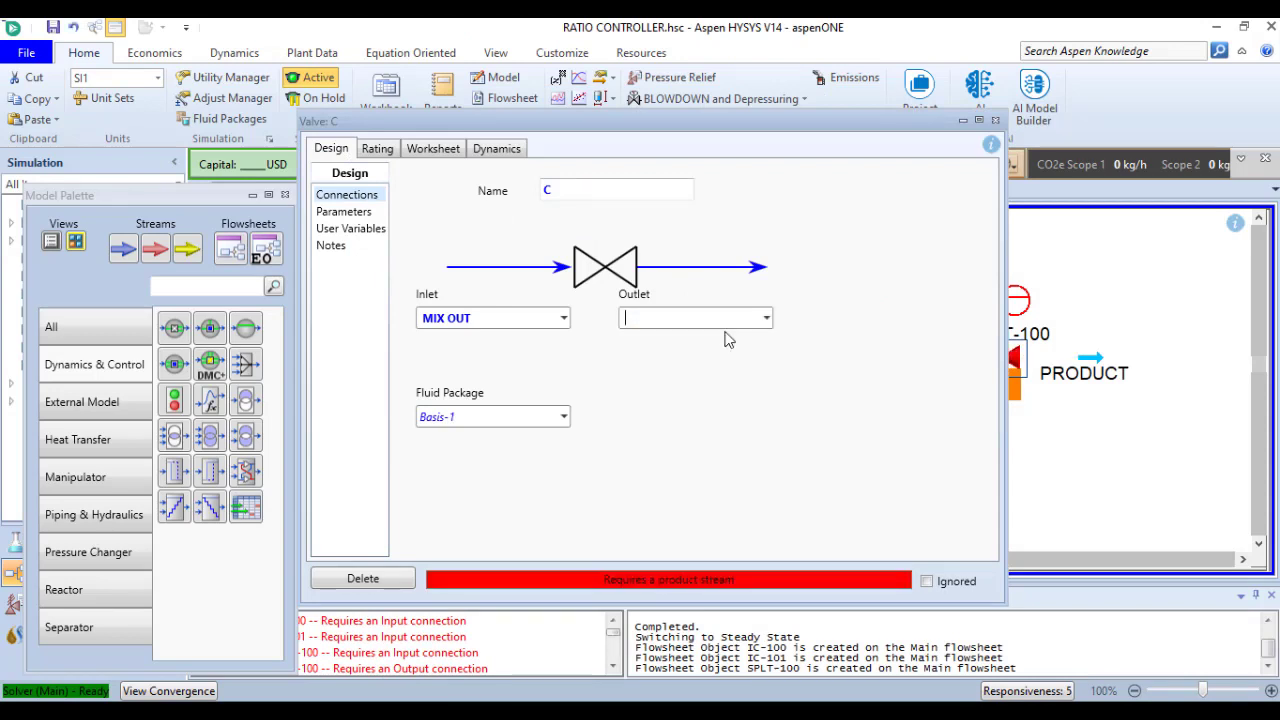
{"action": "left_click", "coordinate": [766, 318]}
{"action": "left_click", "coordinate": [681, 380]}
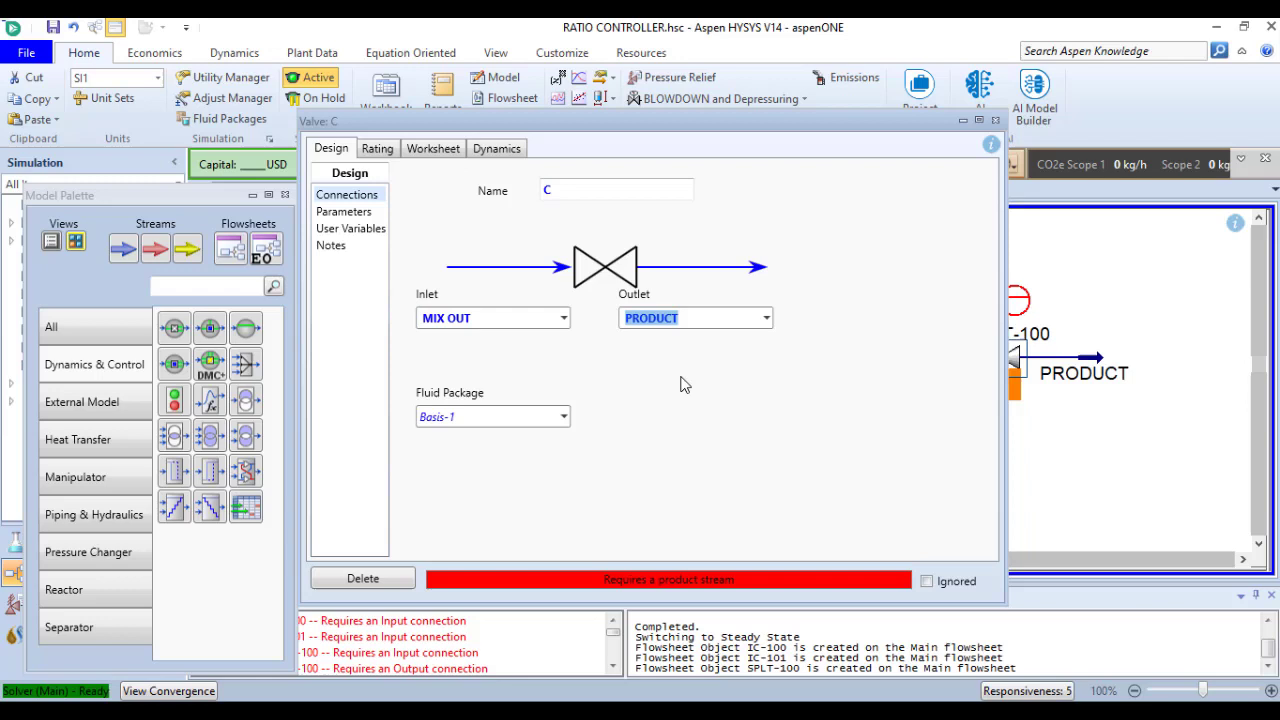
{"action": "left_click", "coordinate": [995, 120]}
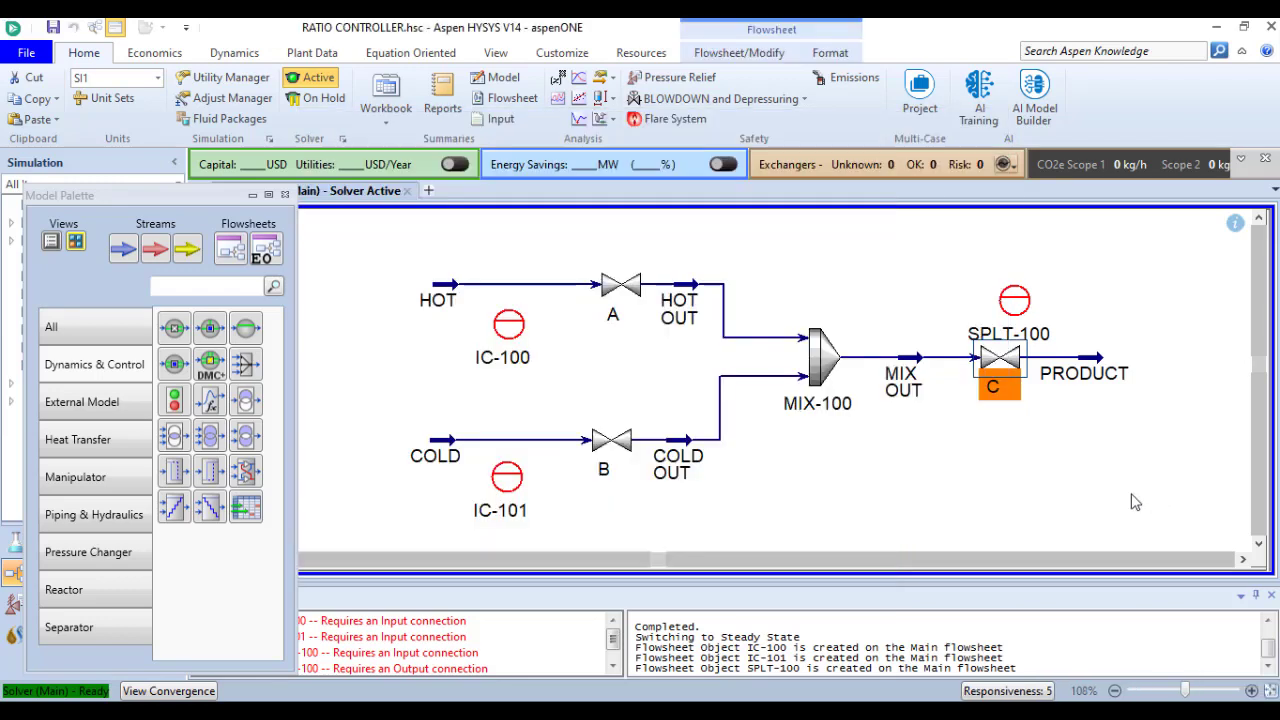
{"action": "left_click", "coordinate": [1071, 470]}
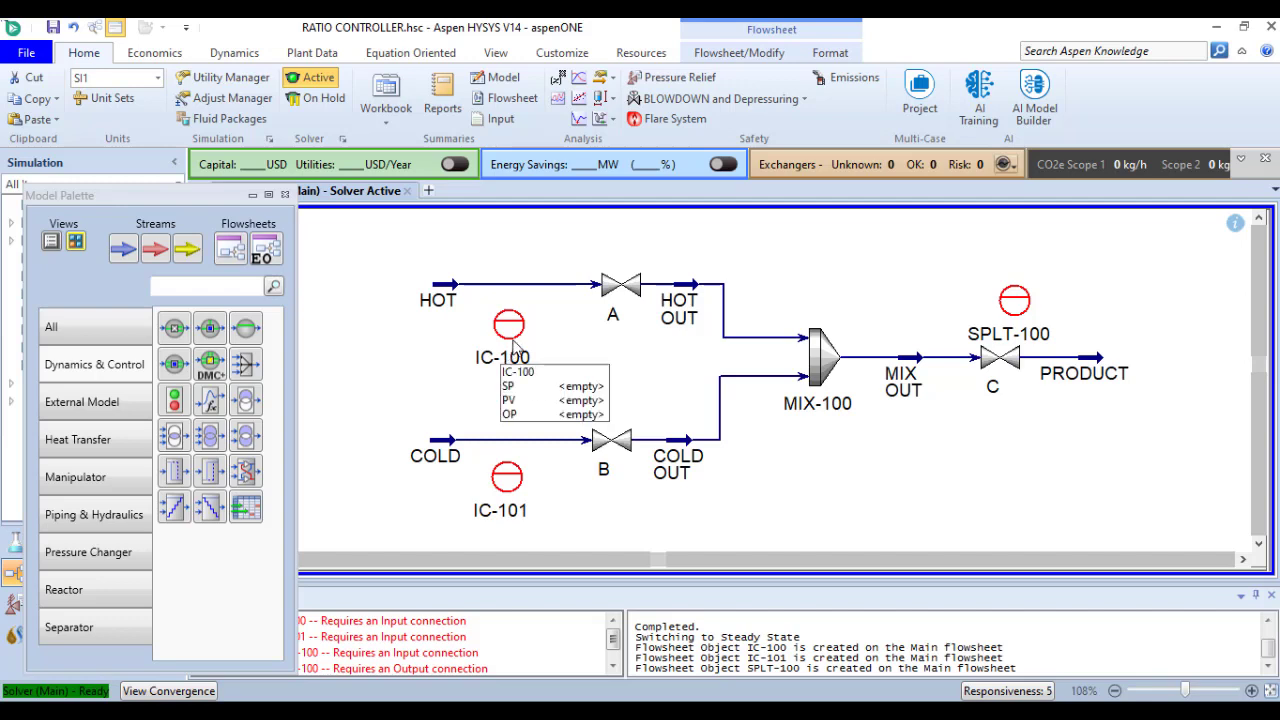
Set IC-100's process variable to HOT OUT Mass Flow
{"action": "double_click", "coordinate": [509, 330]}
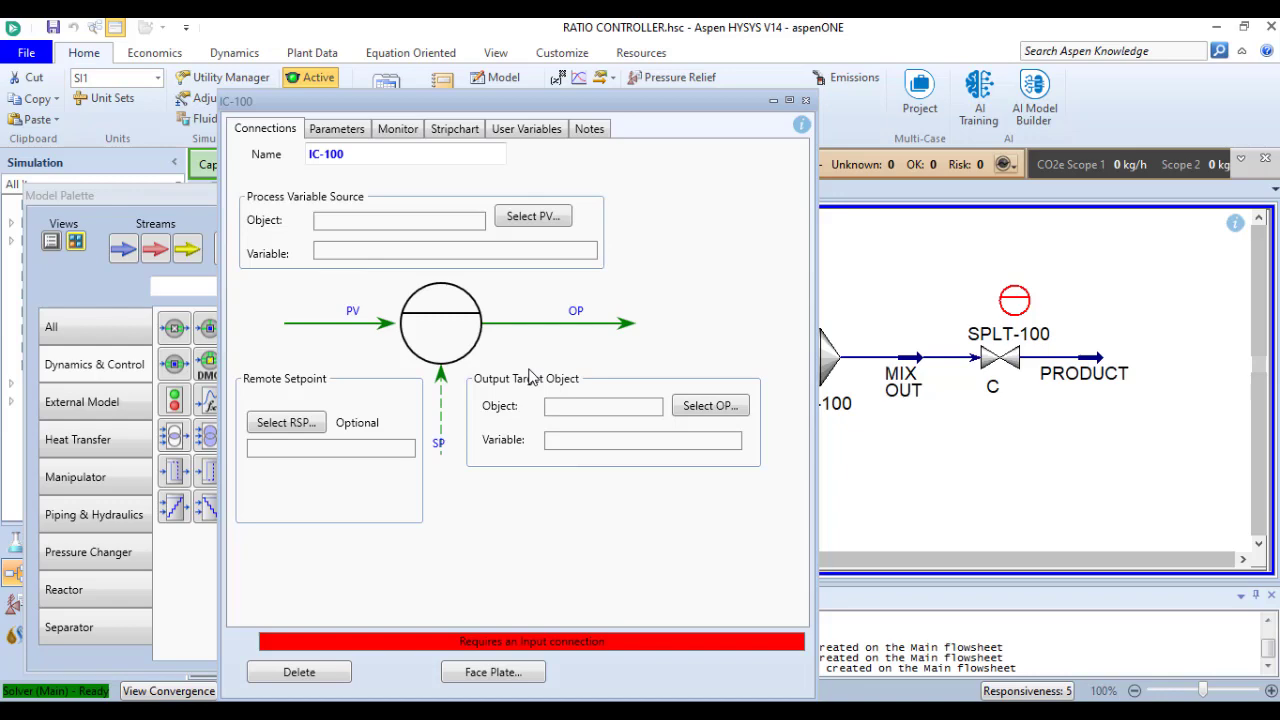
{"action": "left_click", "coordinate": [525, 217]}
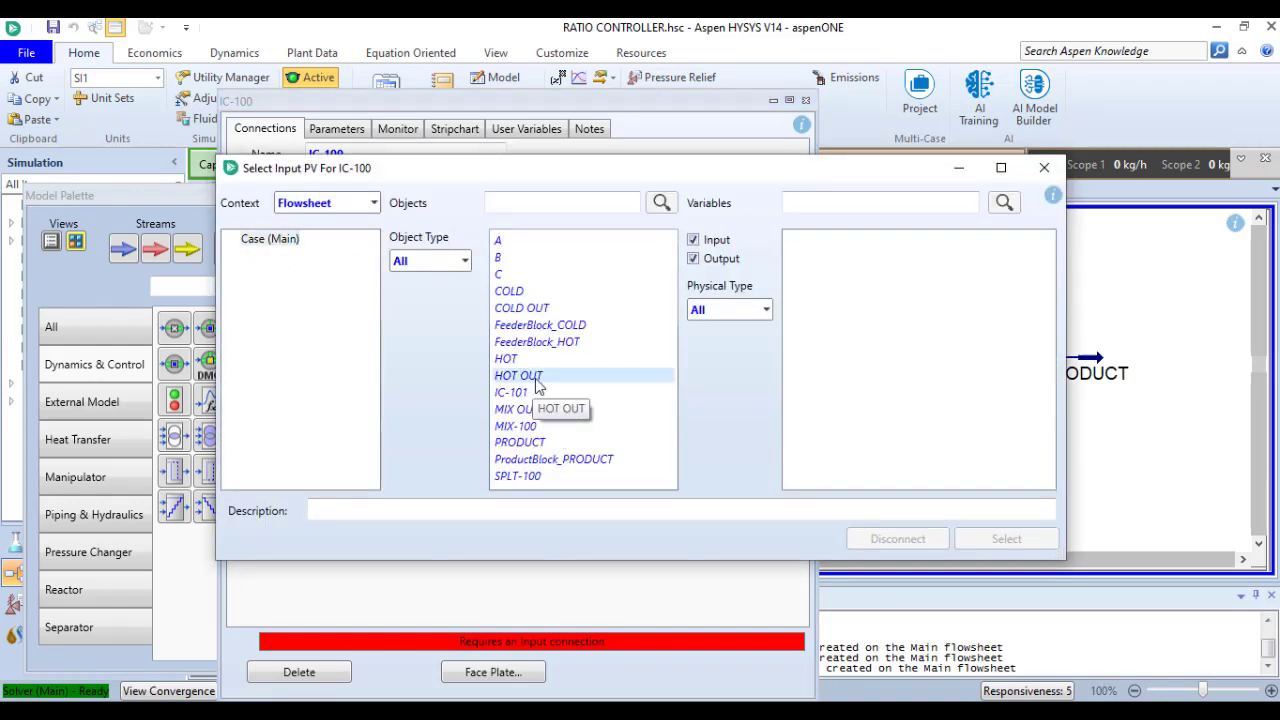
{"action": "left_click", "coordinate": [537, 378]}
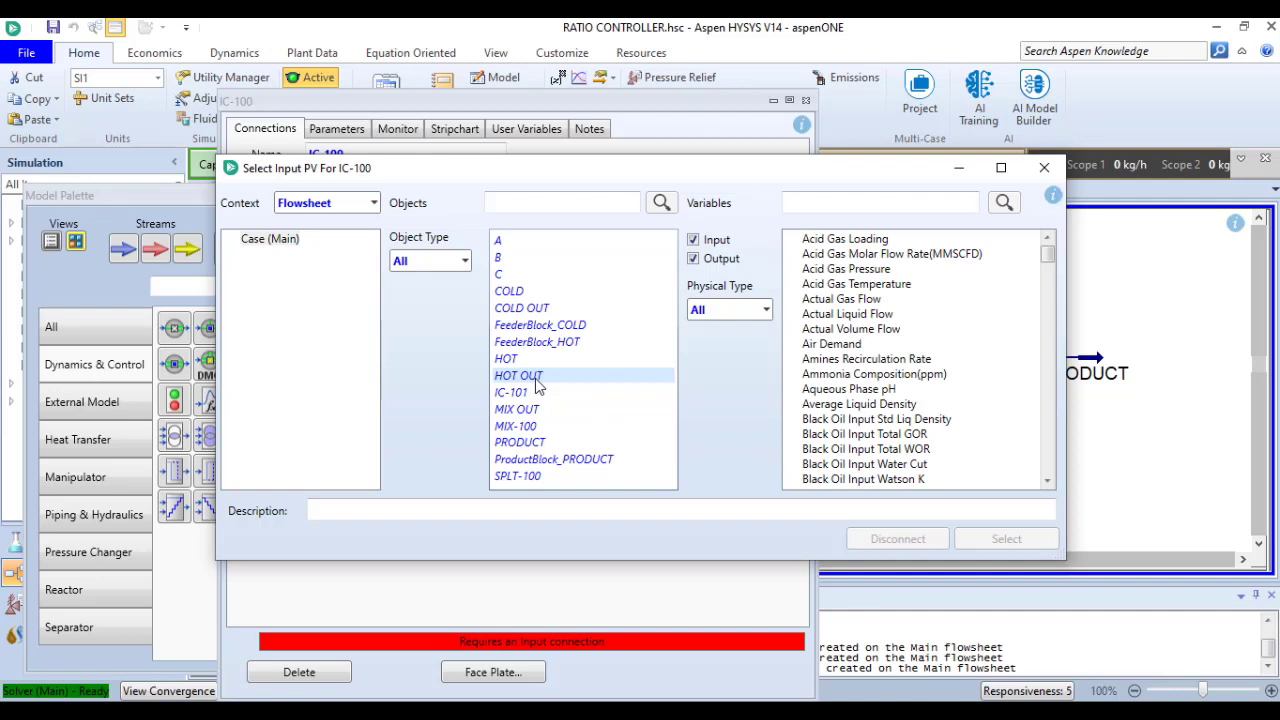
{"action": "left_click", "coordinate": [812, 200]}
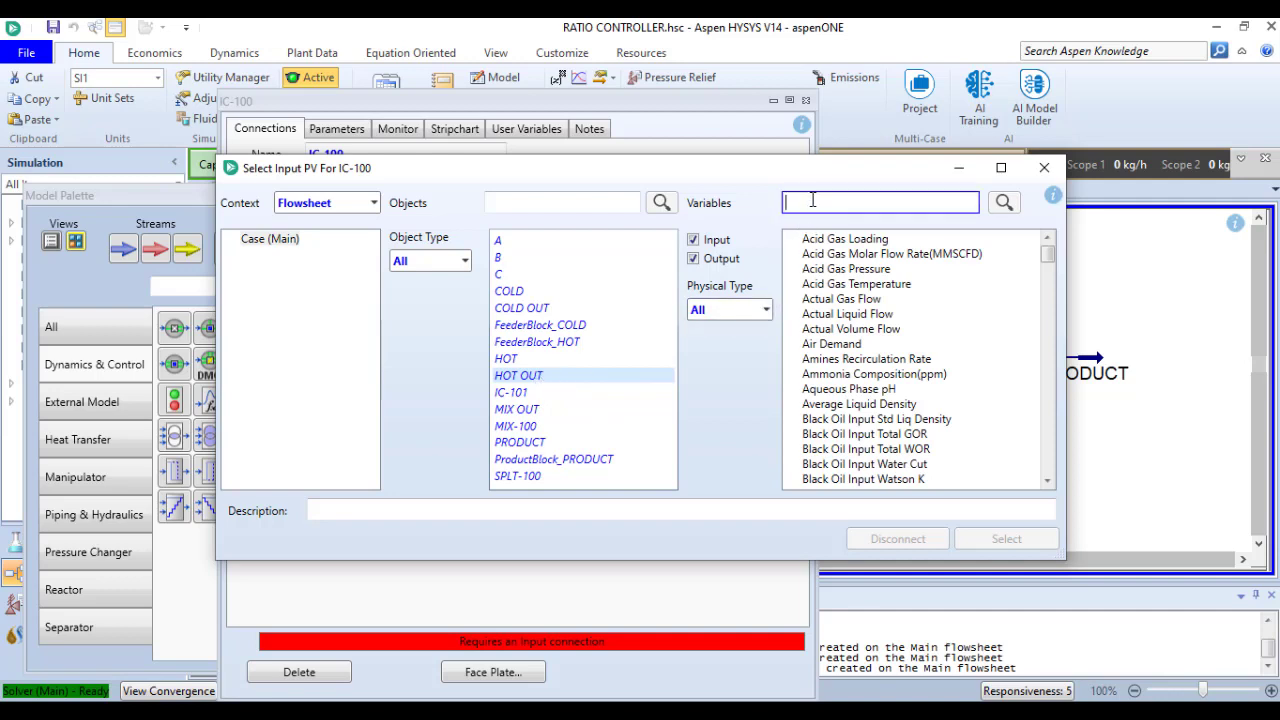
{"action": "type", "text": "ma"}
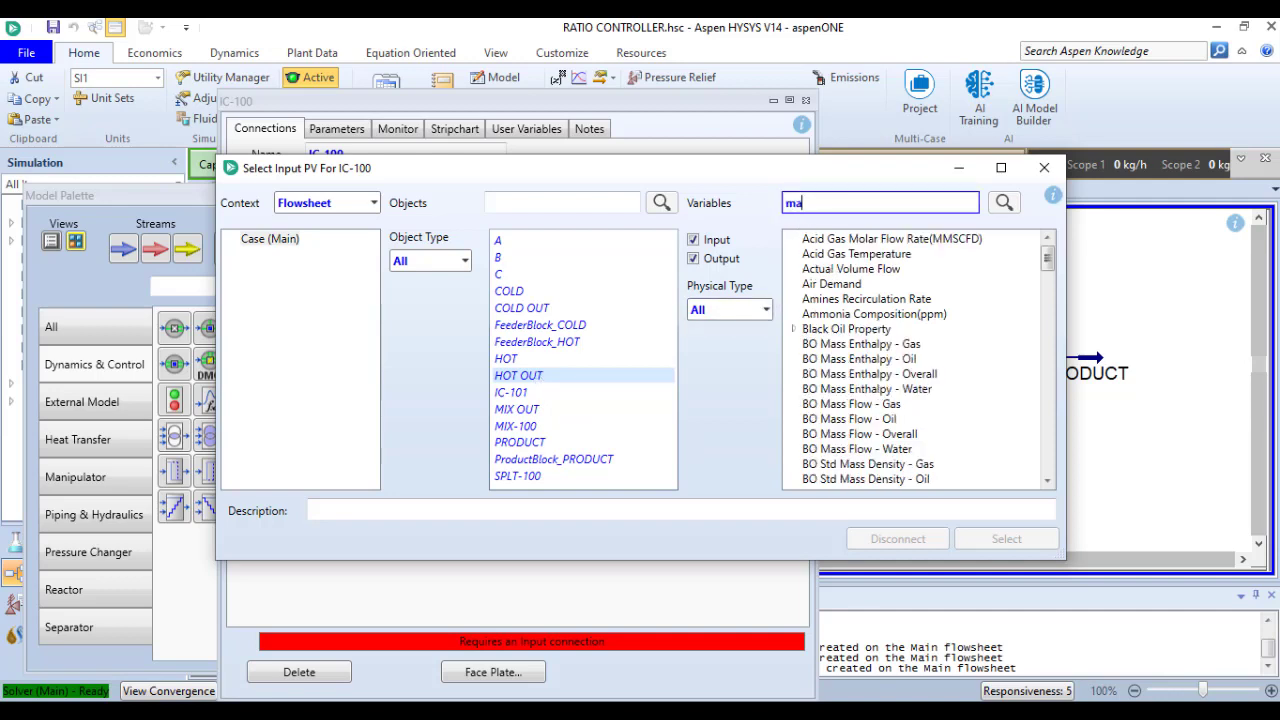
{"action": "type", "text": "ss fl"}
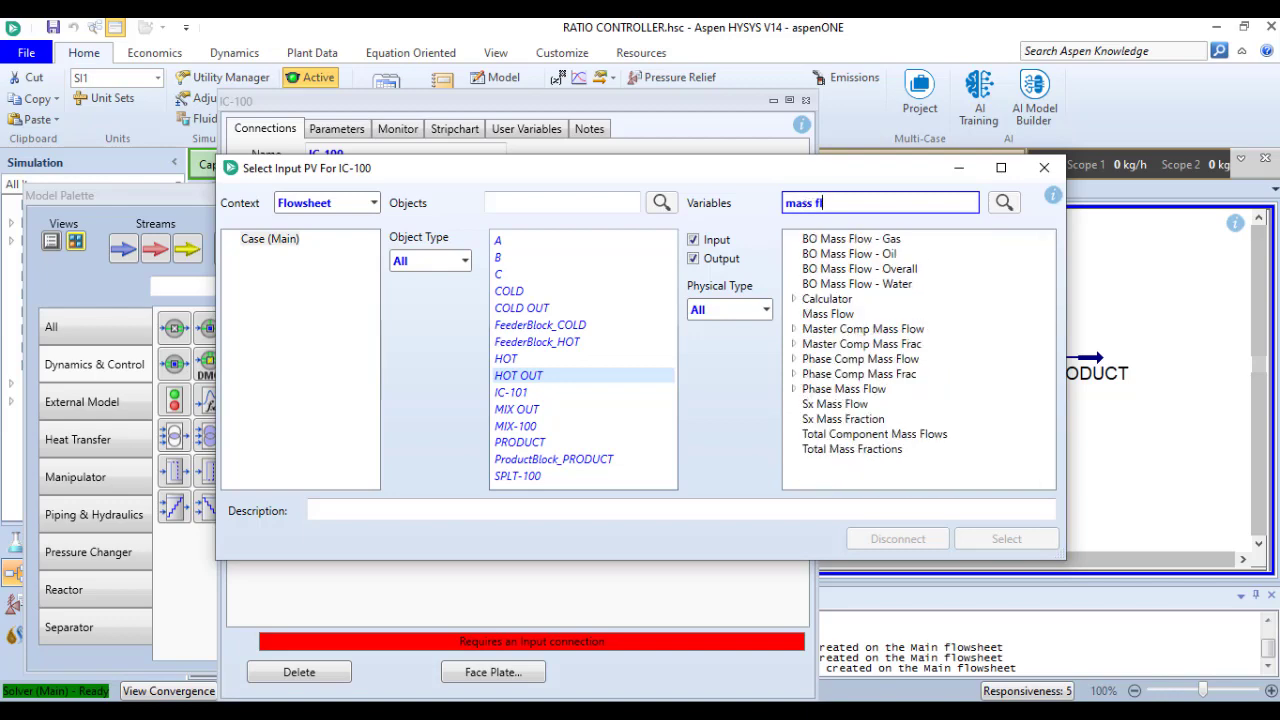
{"action": "left_click", "coordinate": [828, 314]}
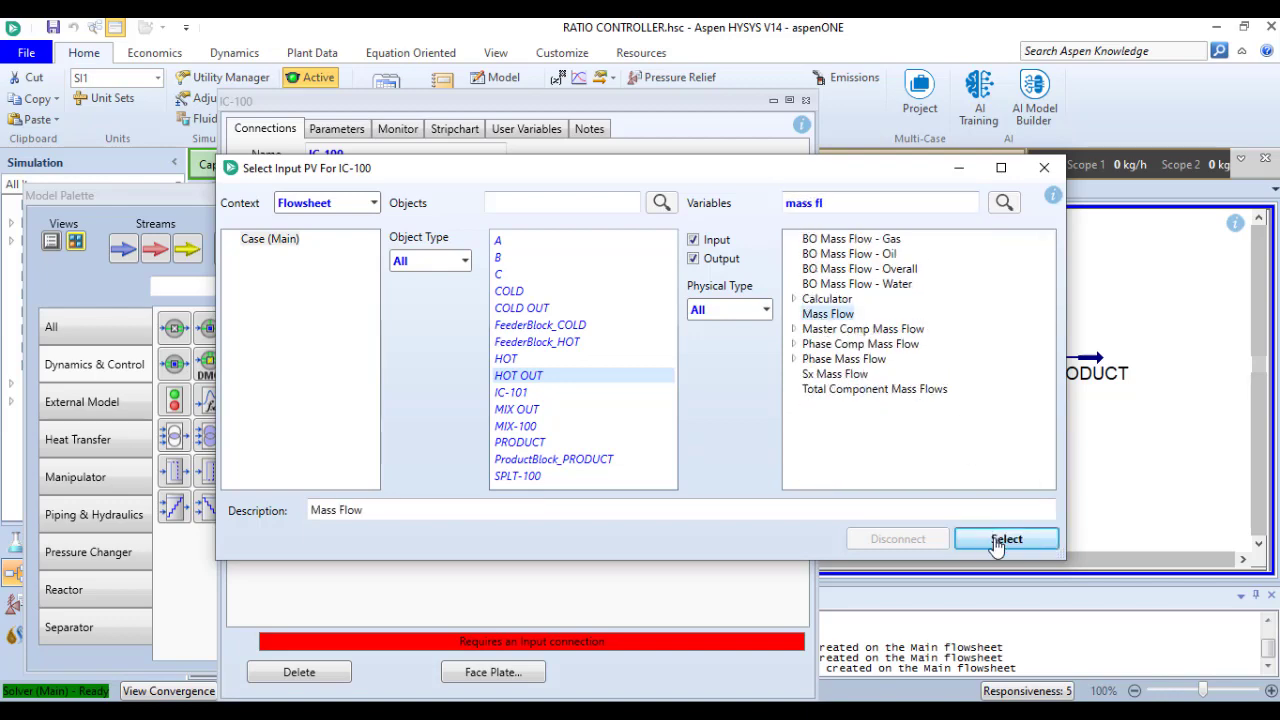
{"action": "left_click", "coordinate": [998, 543]}
Make valve A's Actuator Desired Position the controller output
{"action": "left_click", "coordinate": [710, 405]}
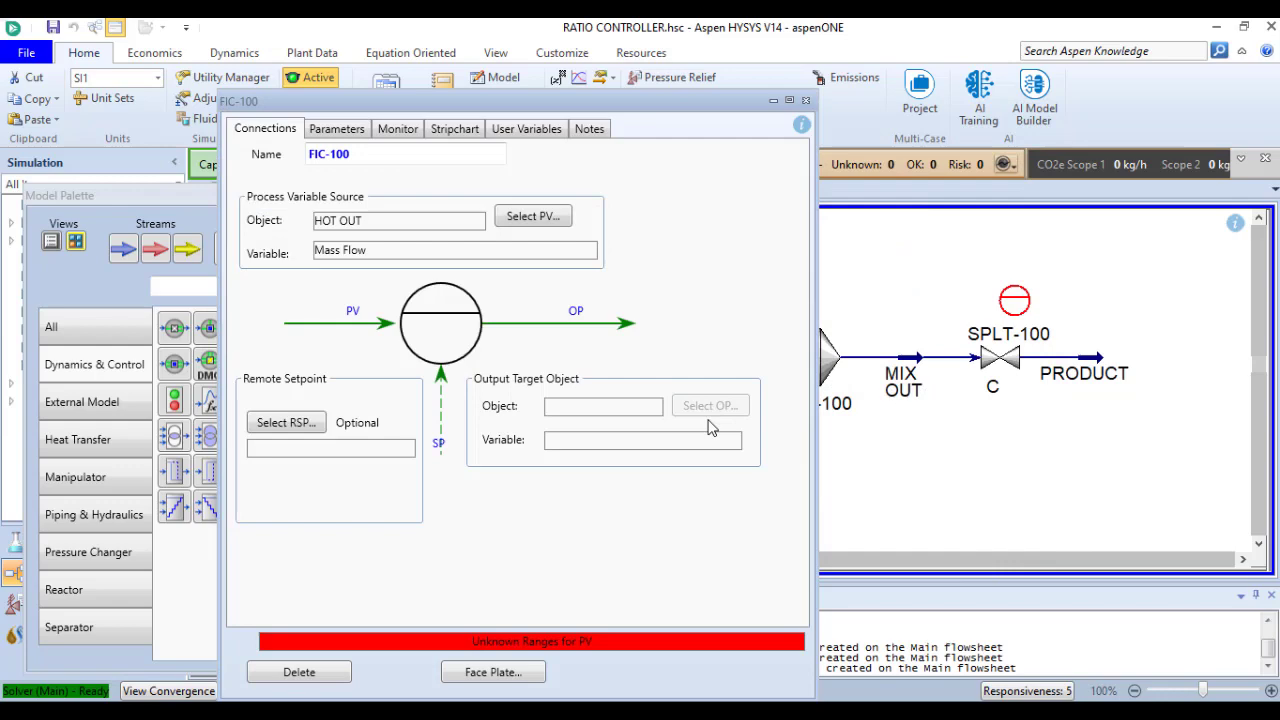
{"action": "left_click", "coordinate": [500, 243]}
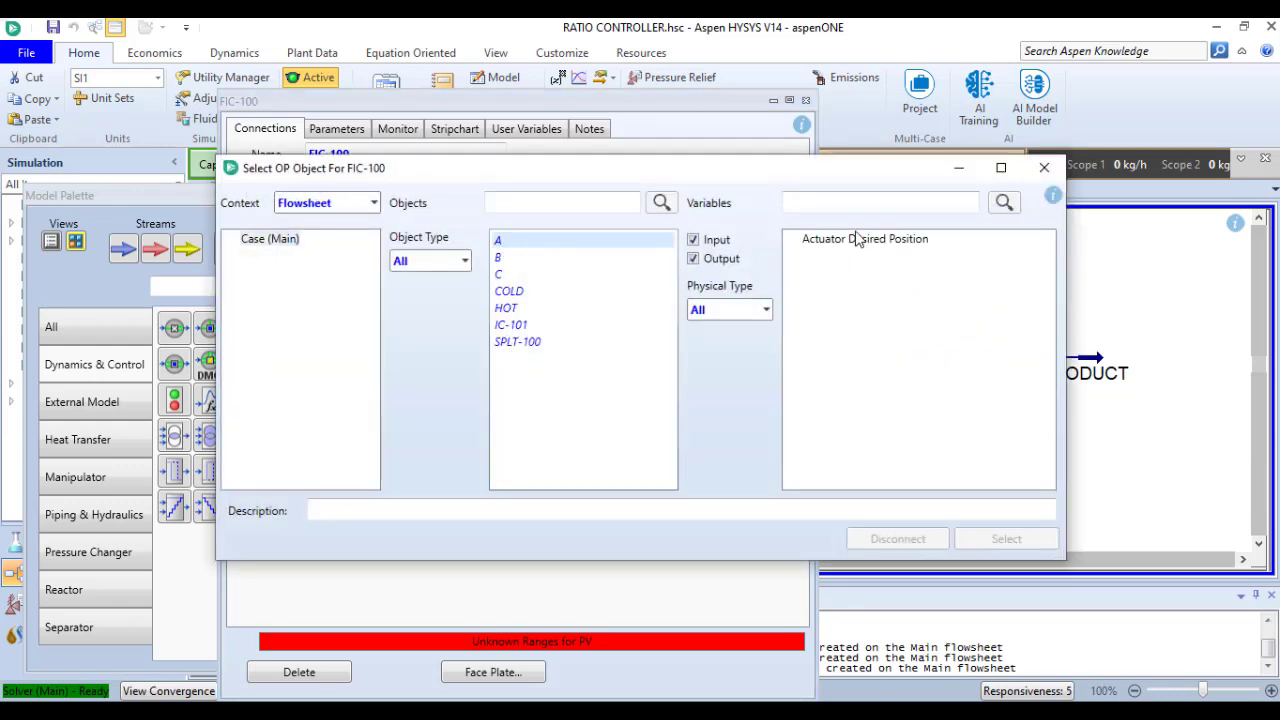
{"action": "left_click", "coordinate": [858, 240]}
{"action": "left_click", "coordinate": [1000, 539]}
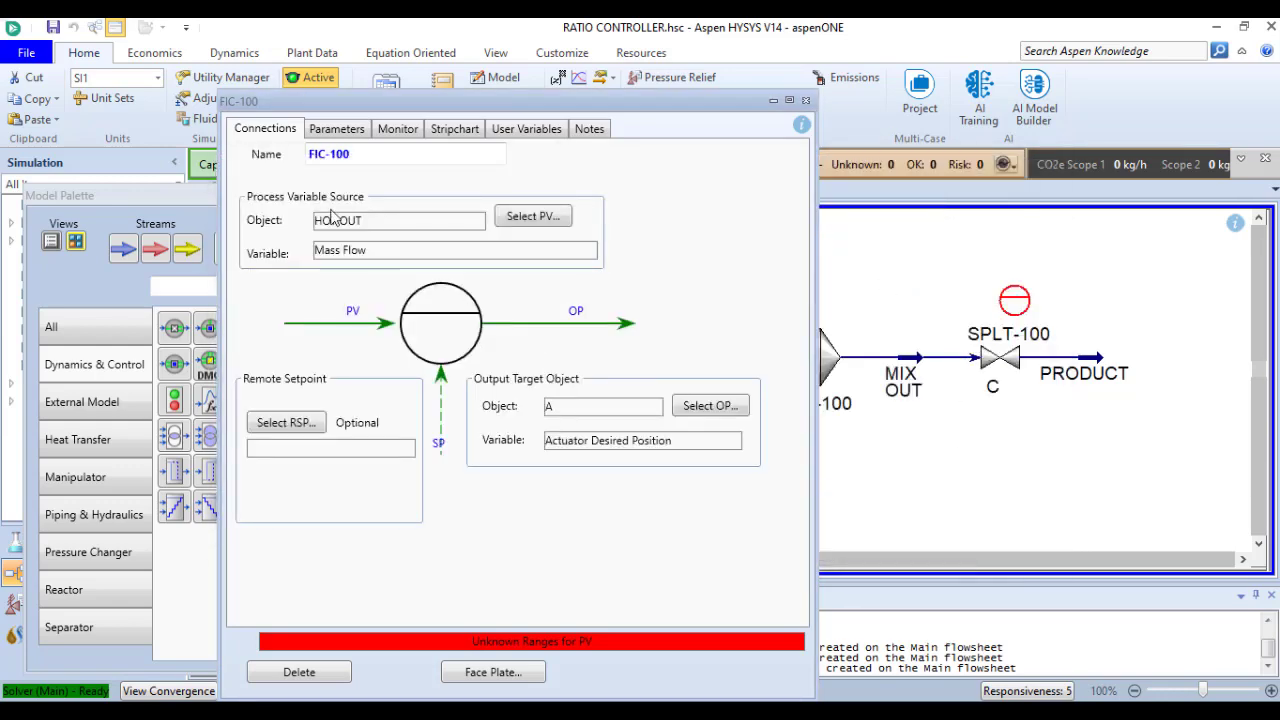
Give FIC-100 a PV range of 0–400 kg/h, Kc 0.5 and Ti 0.5 minutes
{"action": "left_click", "coordinate": [349, 138]}
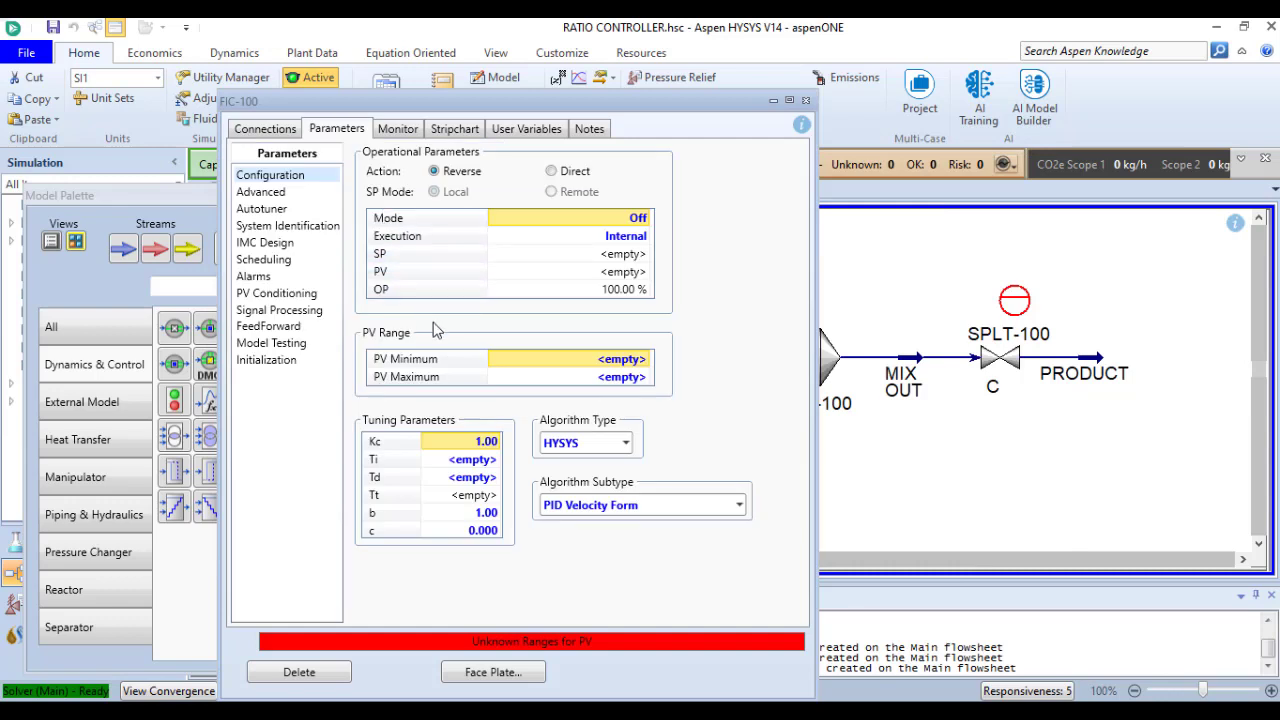
{"action": "left_click", "coordinate": [613, 363]}
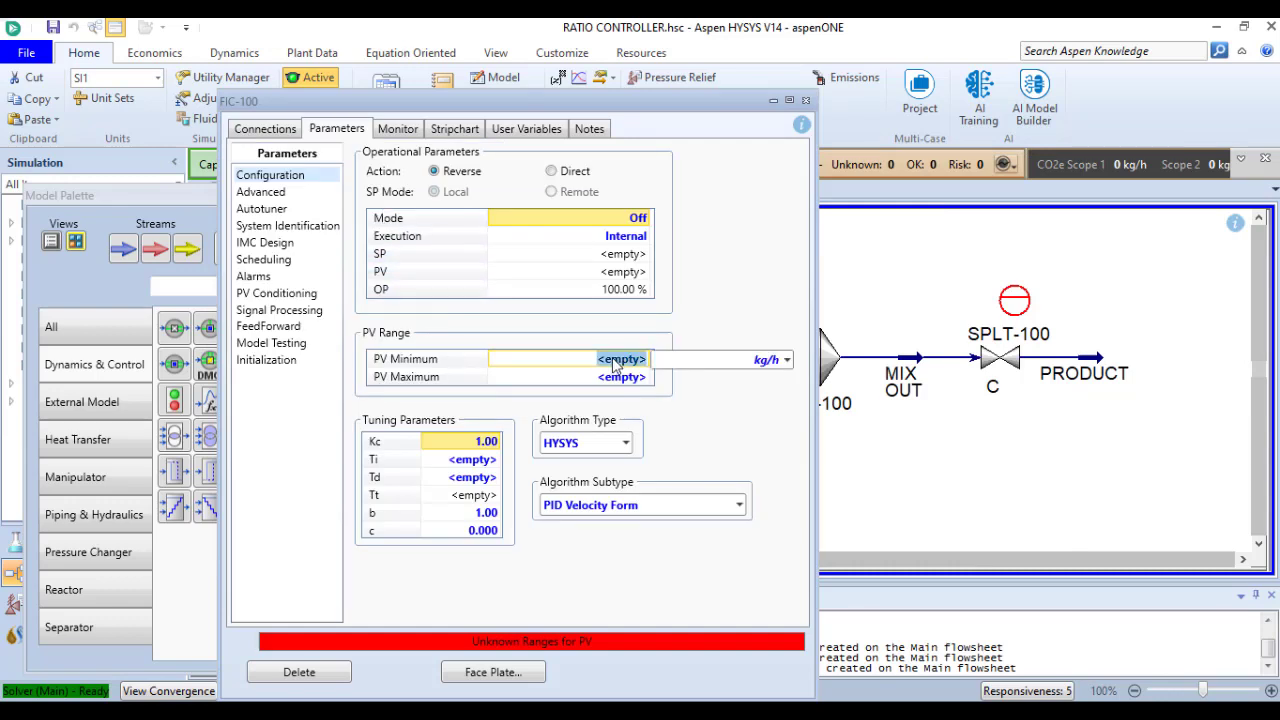
{"action": "type", "text": "0"}
{"action": "key", "text": "Return"}
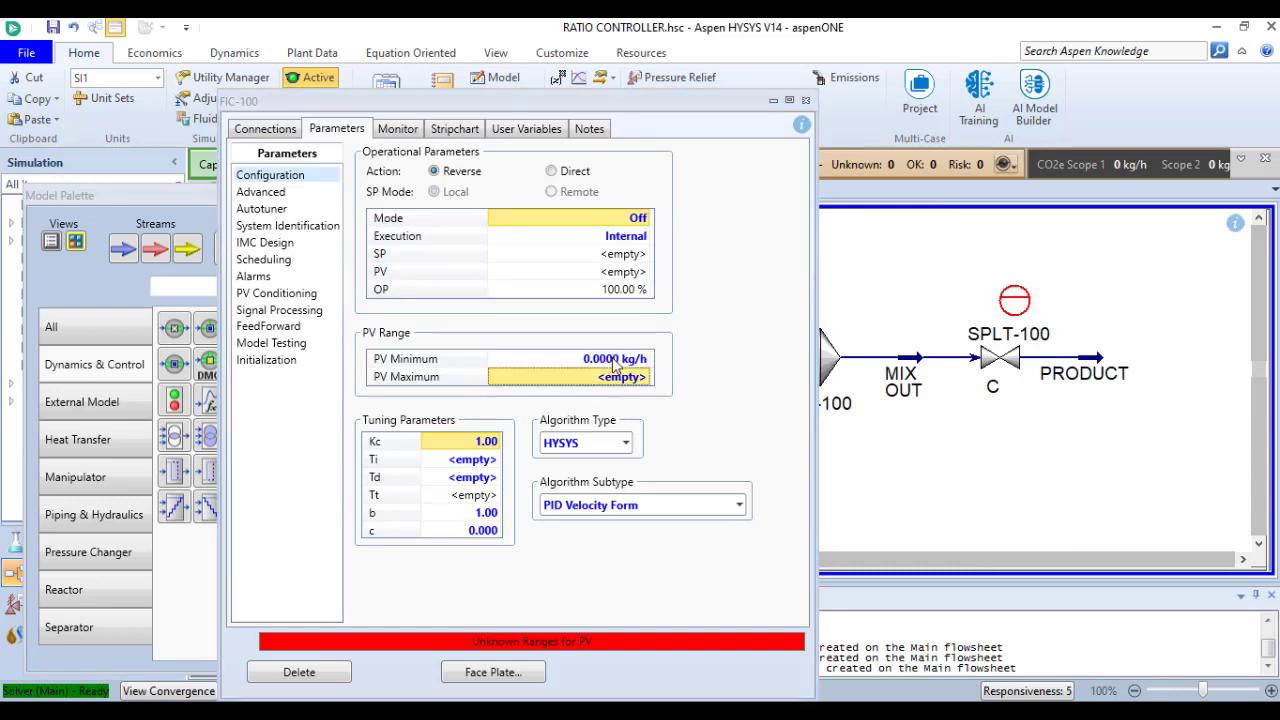
{"action": "type", "text": "400"}
{"action": "key", "text": "Return"}
{"action": "left_click", "coordinate": [485, 442]}
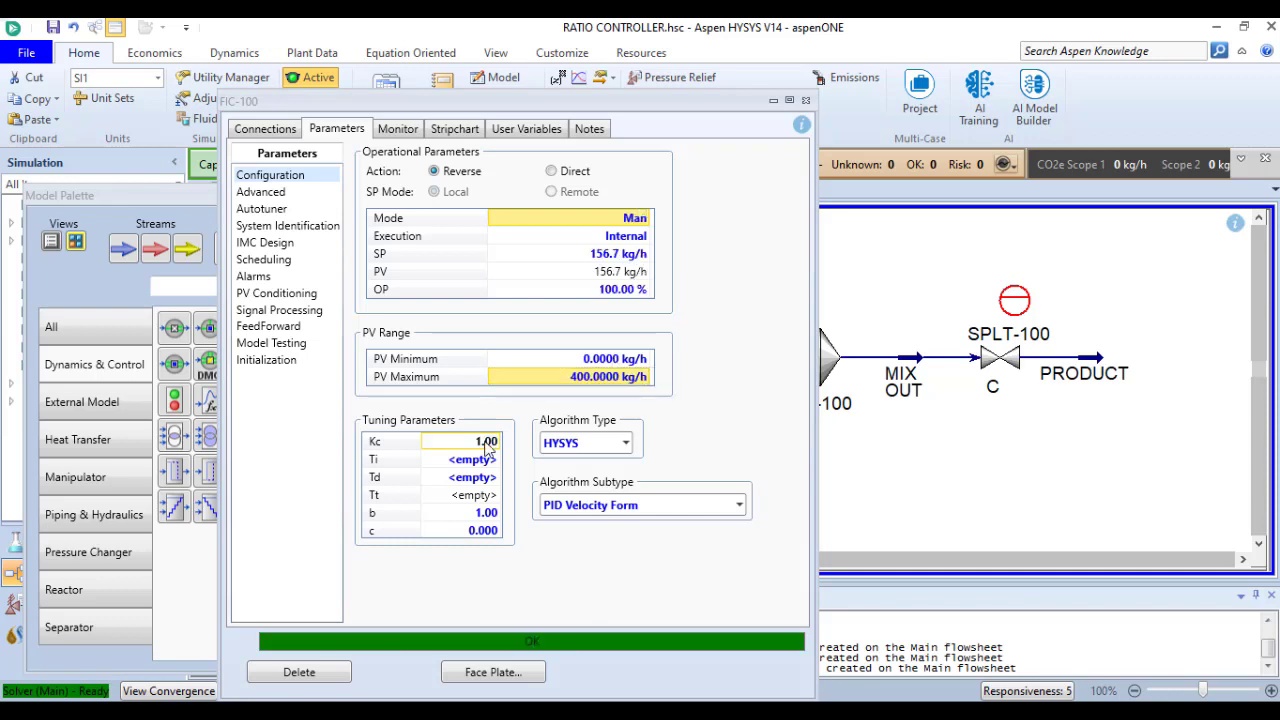
{"action": "type", "text": "0.5"}
{"action": "key", "text": "Return"}
{"action": "left_click", "coordinate": [487, 456]}
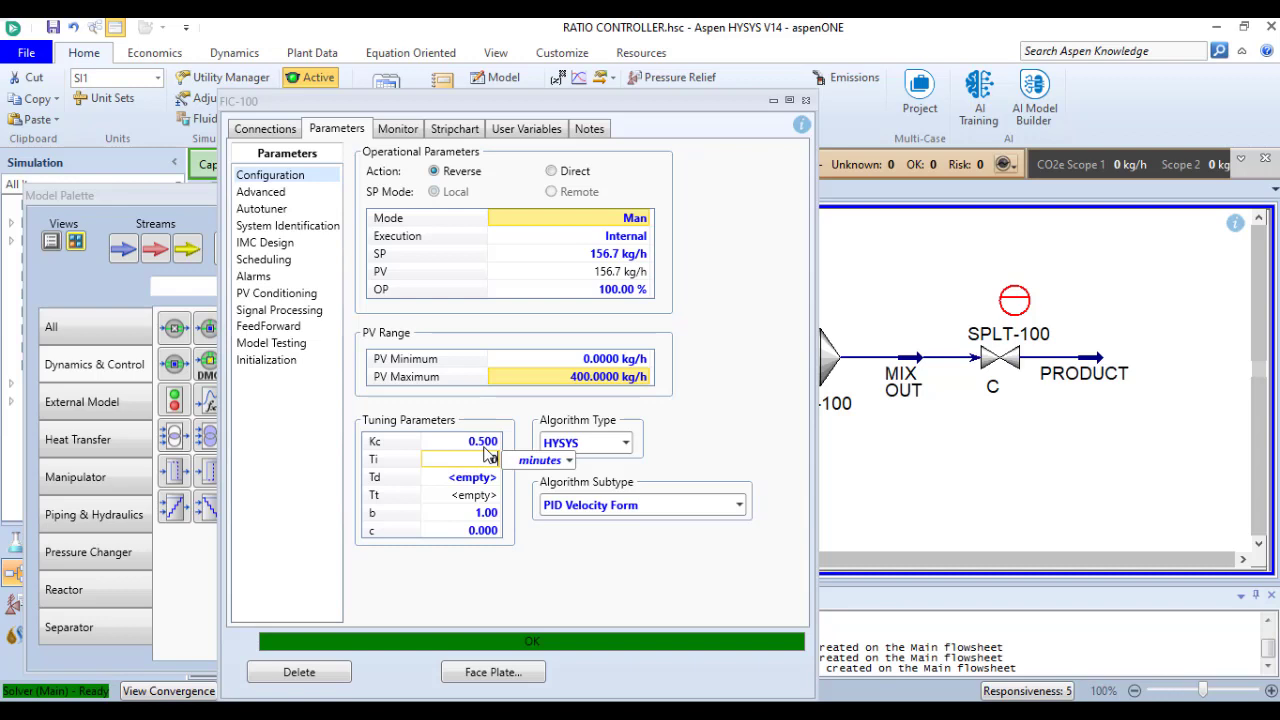
{"action": "type", "text": "0.5"}
{"action": "key", "text": "Return"}
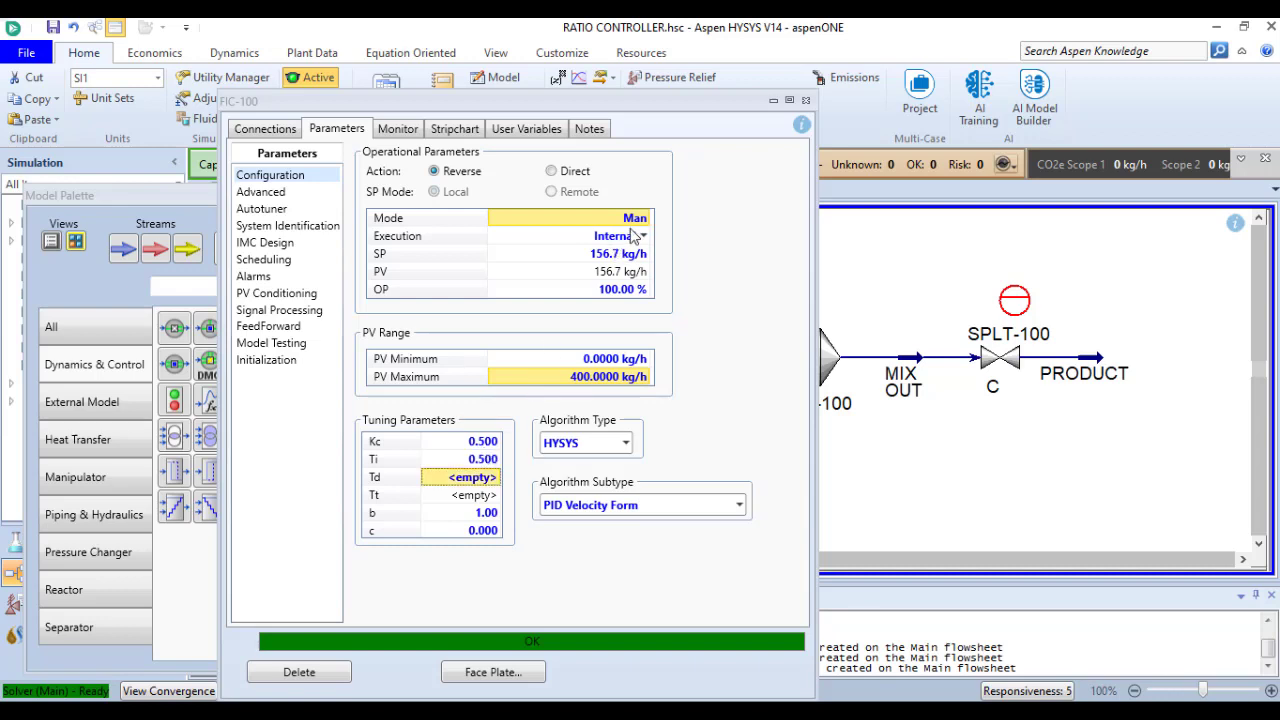
Switch FIC-100 to Auto mode and close its window
{"action": "left_click", "coordinate": [646, 219]}
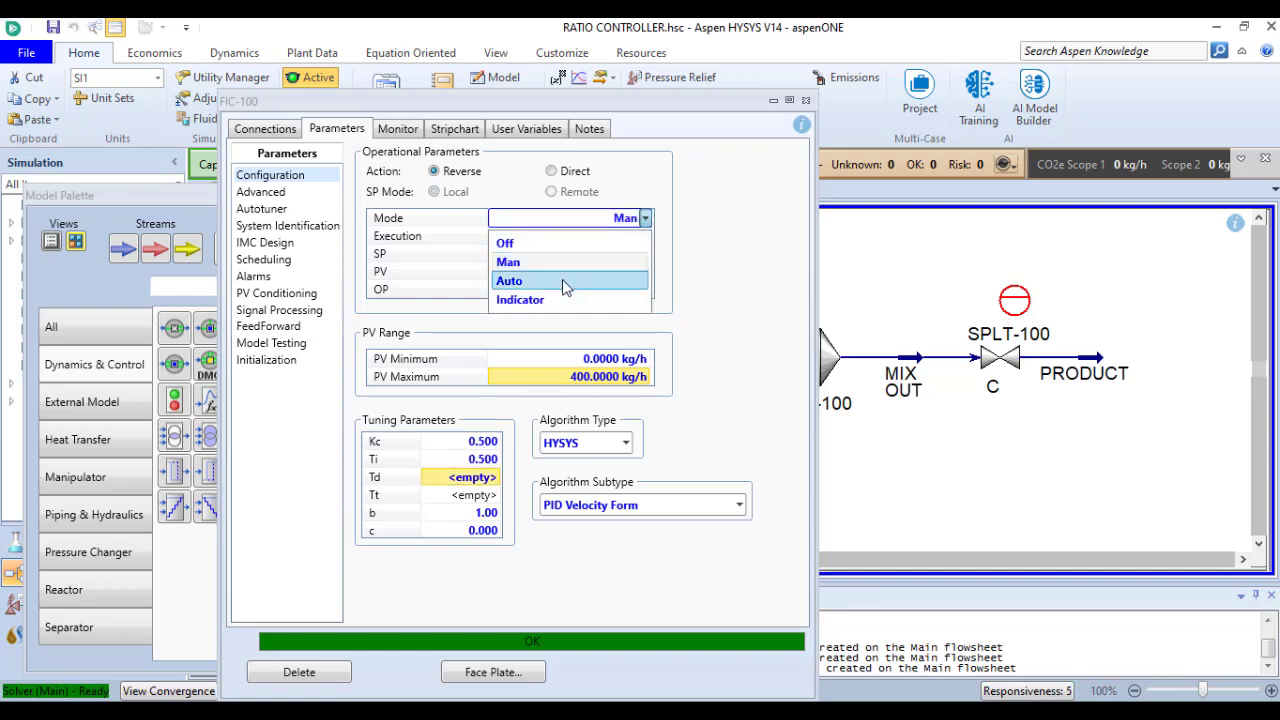
{"action": "left_click", "coordinate": [566, 279]}
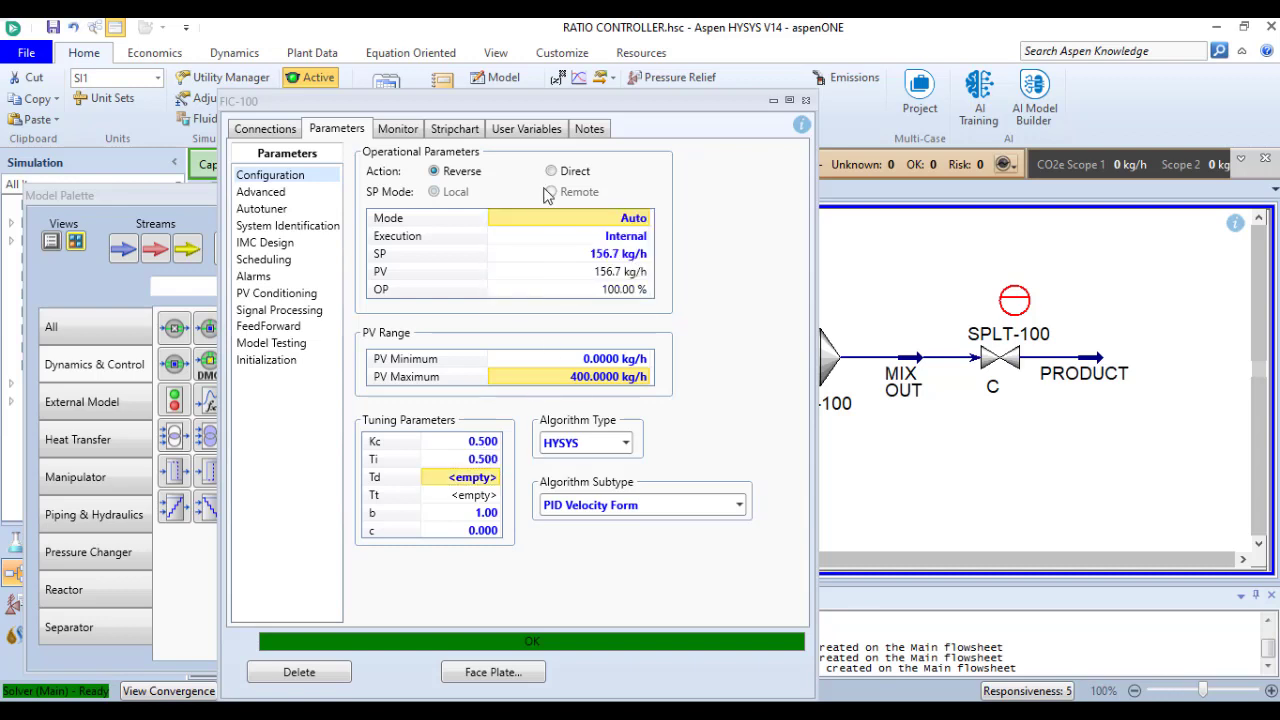
{"action": "left_click", "coordinate": [805, 100]}
Set IC-101's process variable to COLD OUT Mass Flow
{"action": "double_click", "coordinate": [507, 479]}
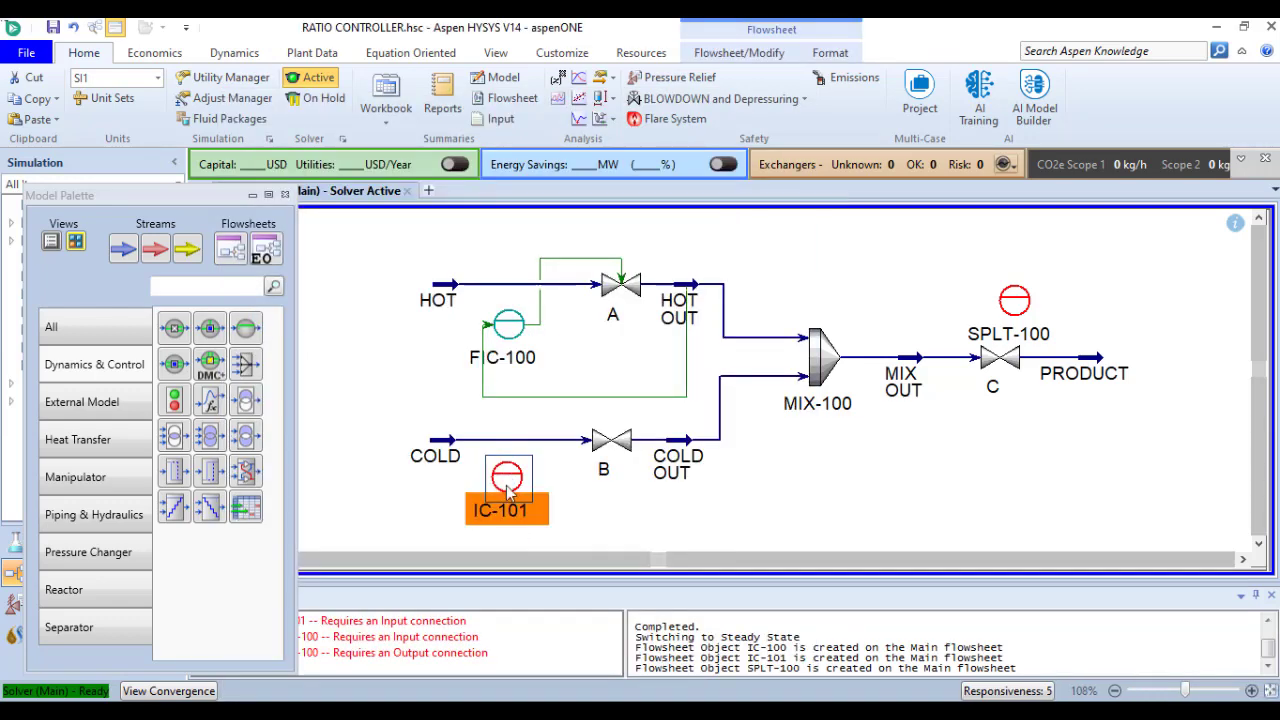
{"action": "left_click", "coordinate": [530, 216]}
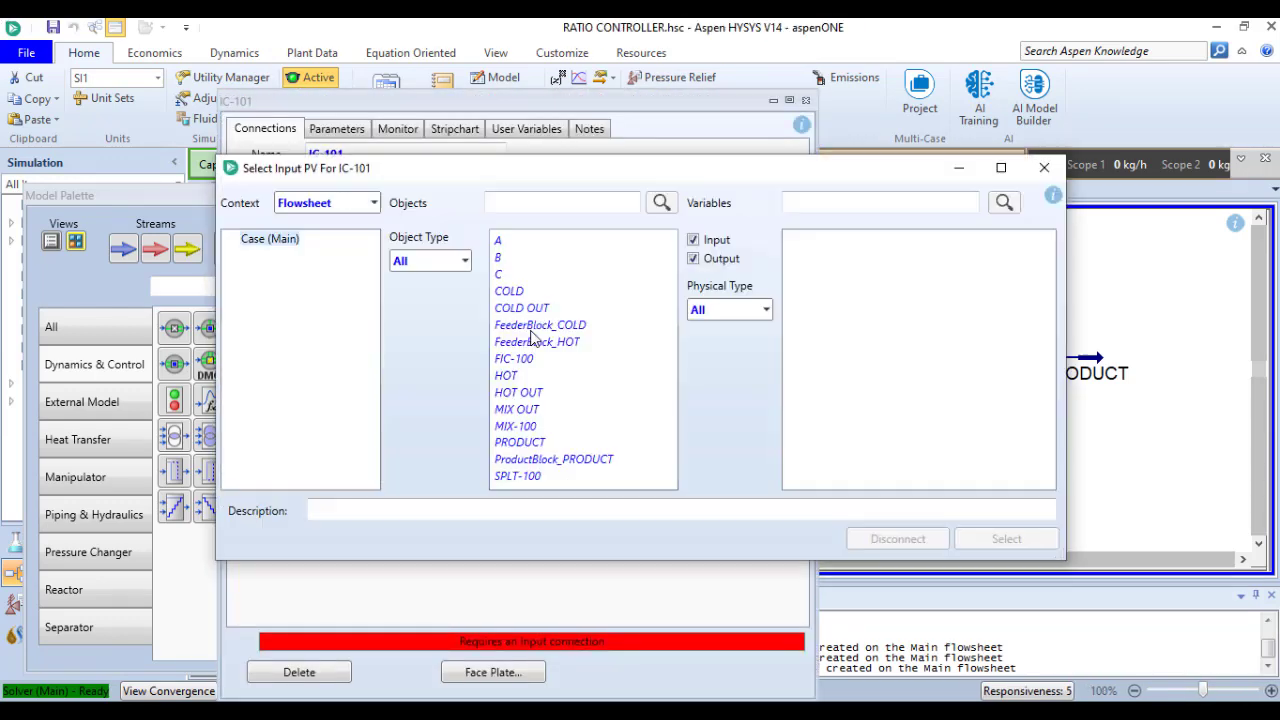
{"action": "left_click", "coordinate": [541, 308]}
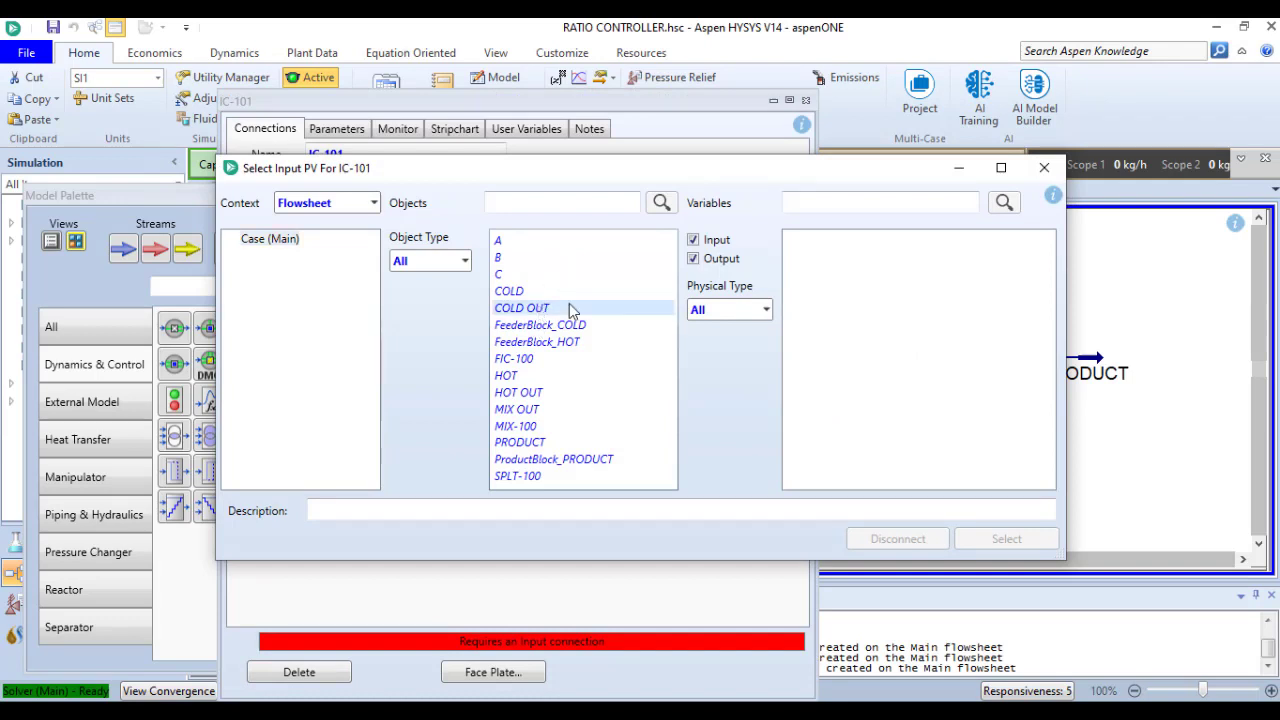
{"action": "left_click", "coordinate": [818, 204]}
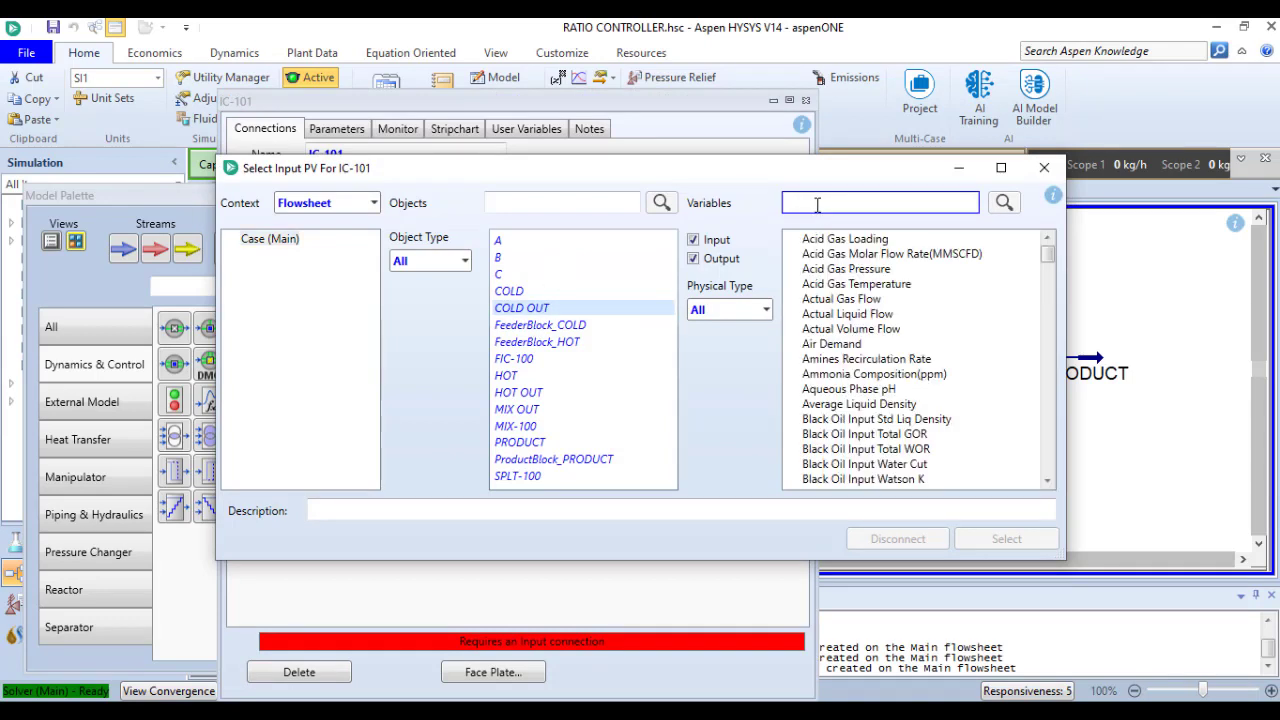
{"action": "type", "text": "mass f"}
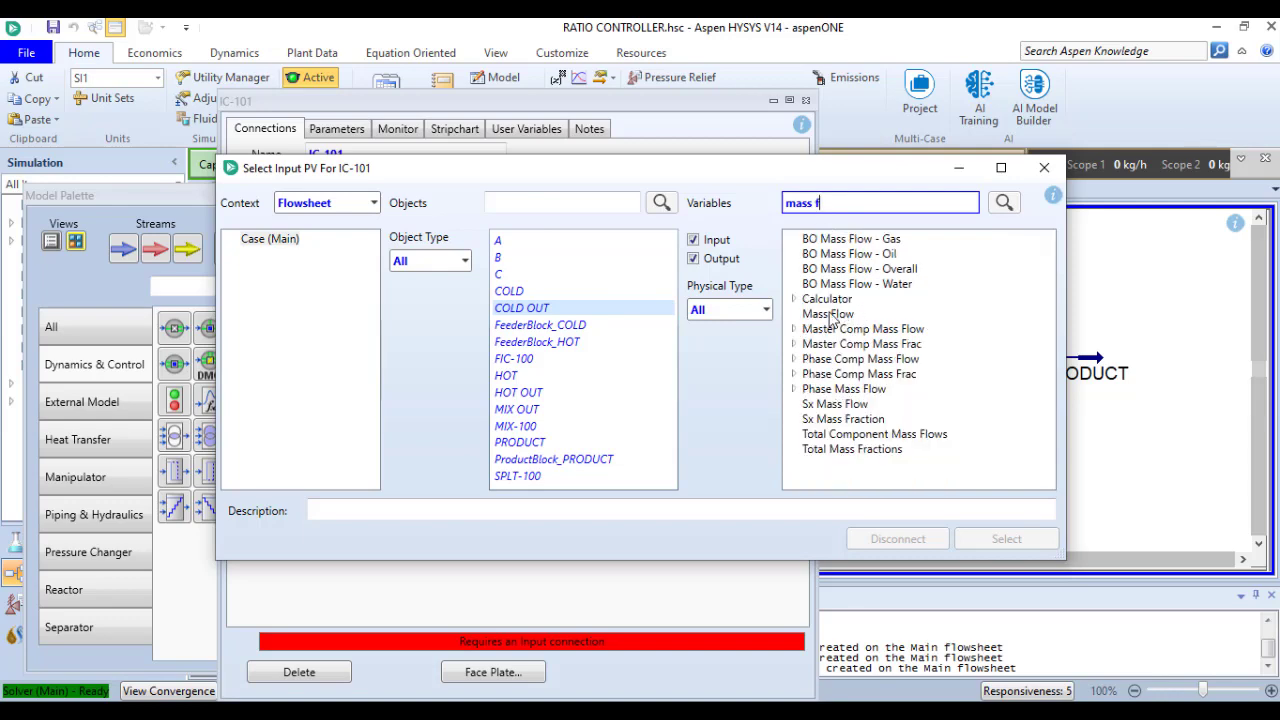
{"action": "left_click", "coordinate": [828, 314]}
{"action": "left_click", "coordinate": [997, 540]}
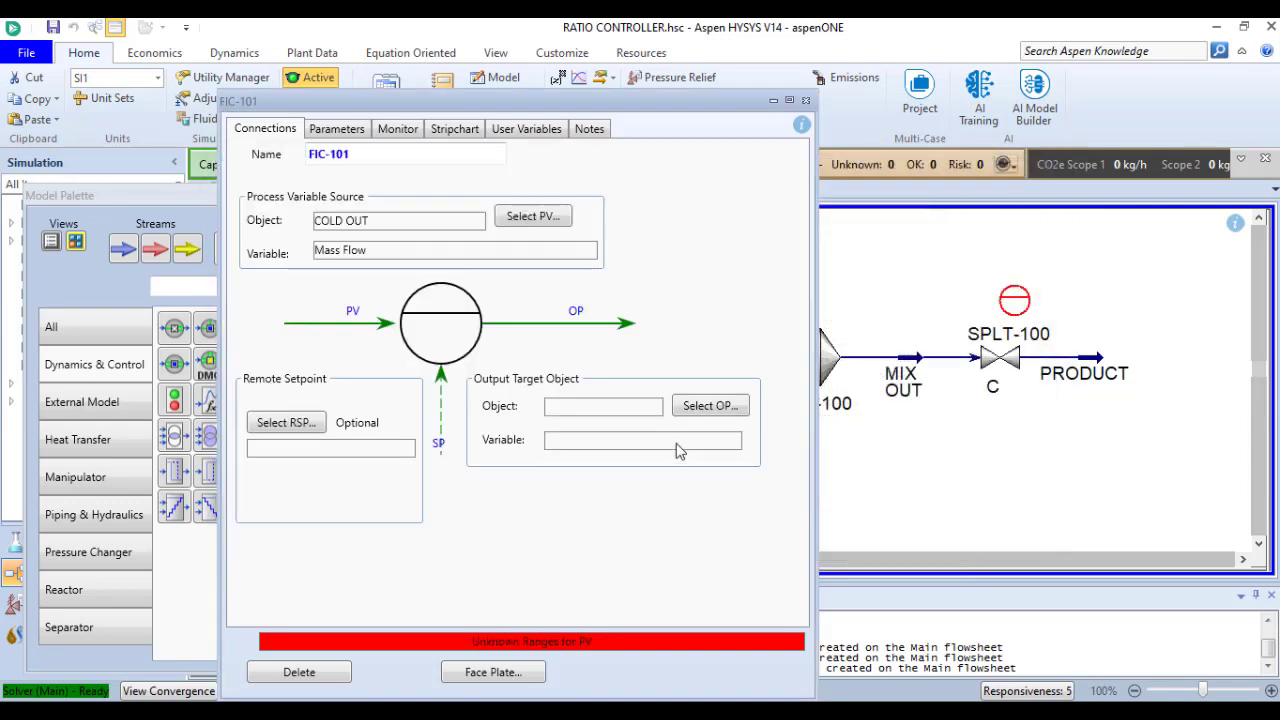
Make valve B's Actuator Desired Position the controller output
{"action": "left_click", "coordinate": [709, 405]}
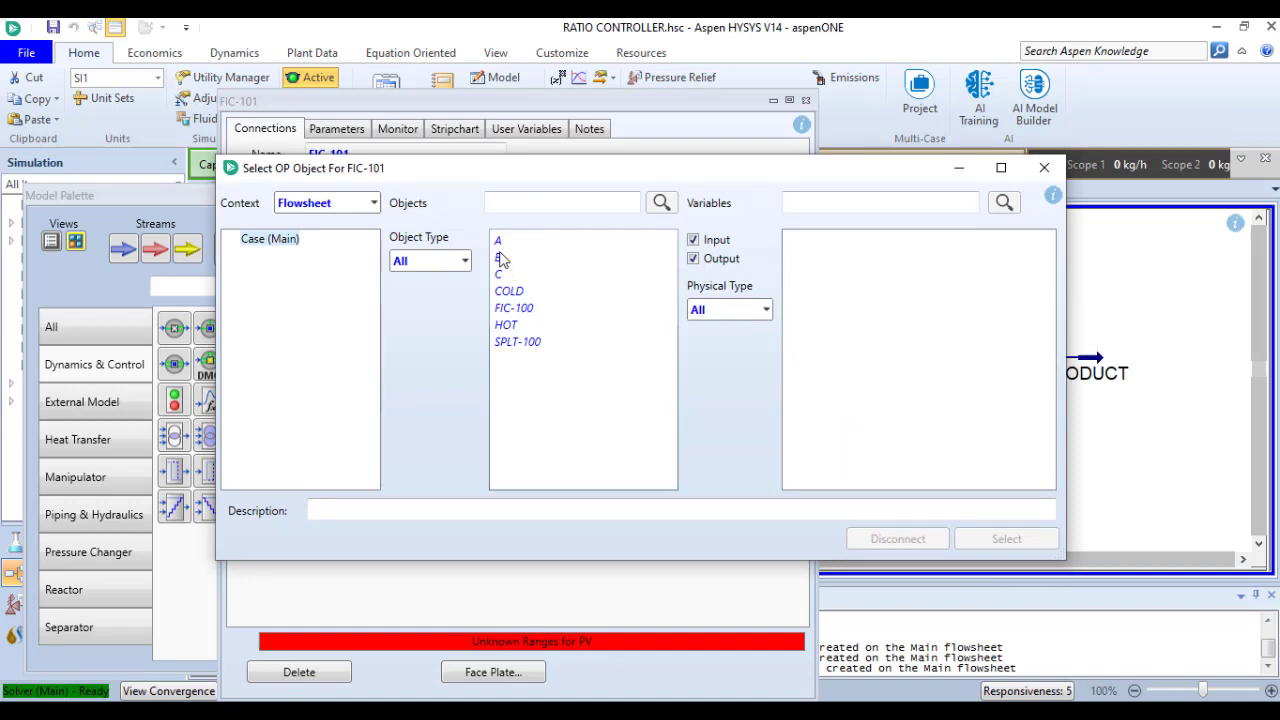
{"action": "left_click", "coordinate": [502, 258]}
{"action": "left_click", "coordinate": [848, 245]}
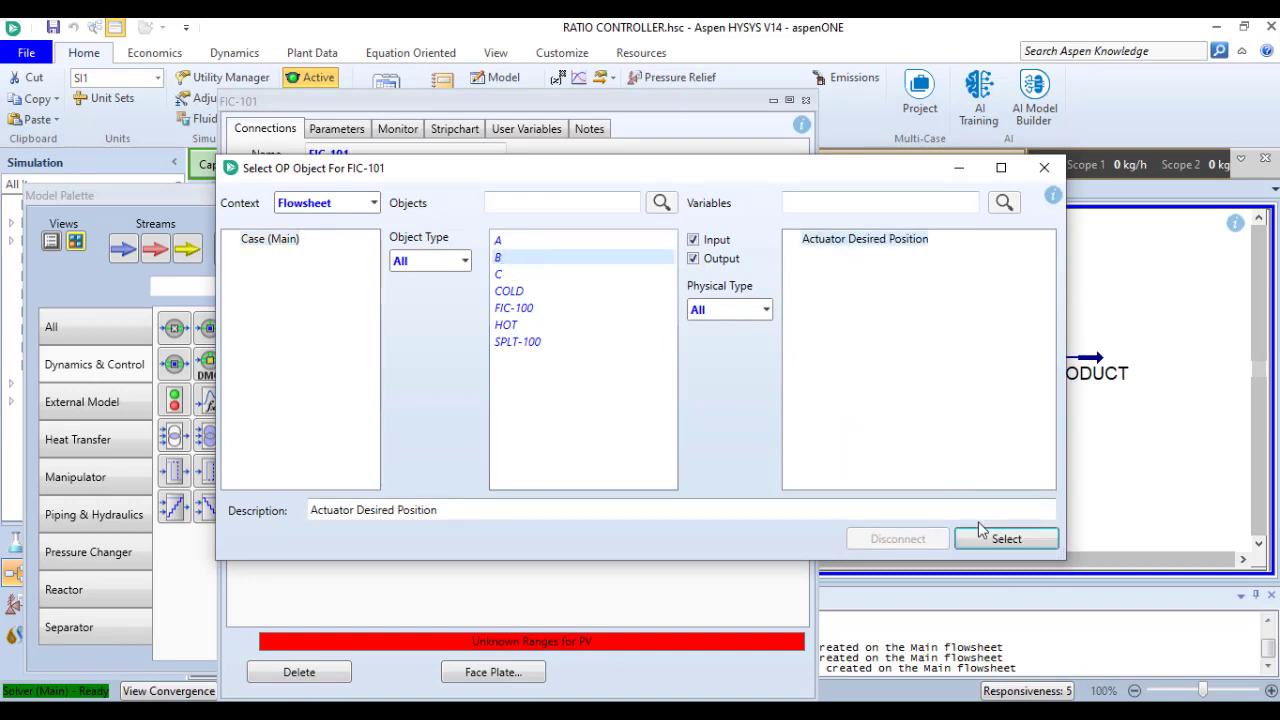
{"action": "left_click", "coordinate": [988, 539]}
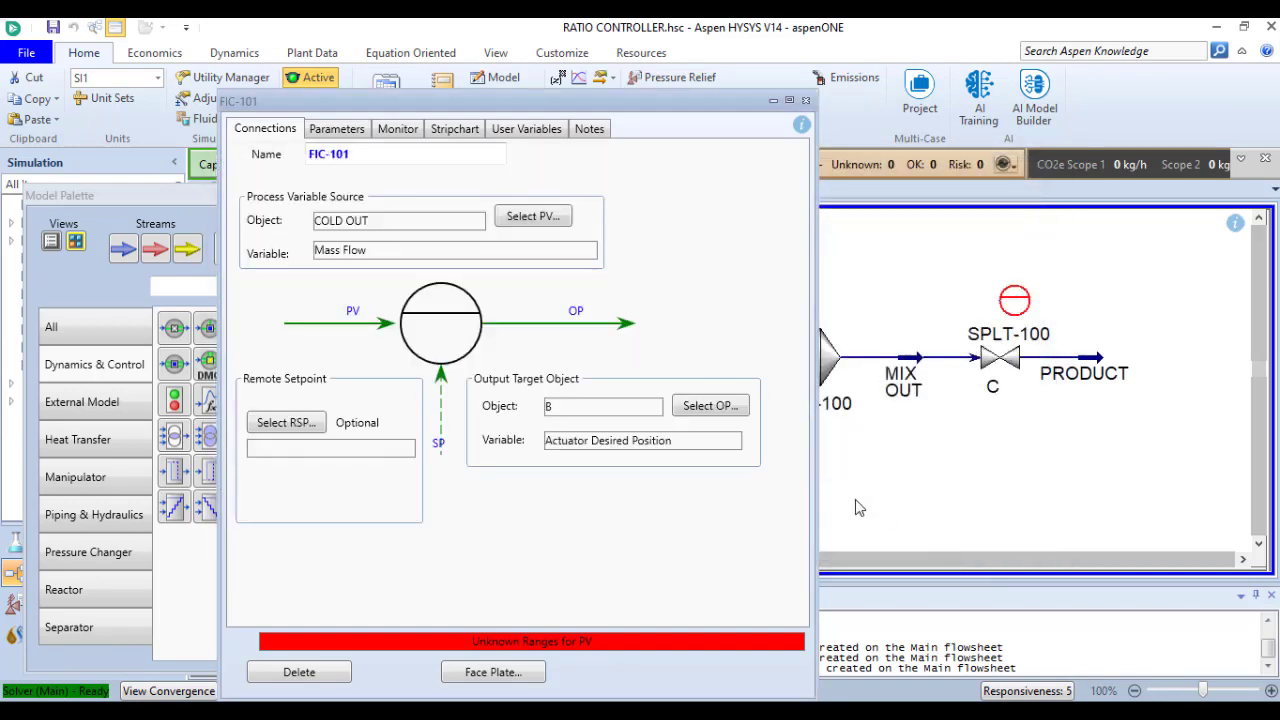
Enter FIC-101's PV range 0–400 kg/h, Kc 0.5 and Ti 0.5 minutes
{"action": "left_click", "coordinate": [336, 128]}
{"action": "left_click", "coordinate": [628, 366]}
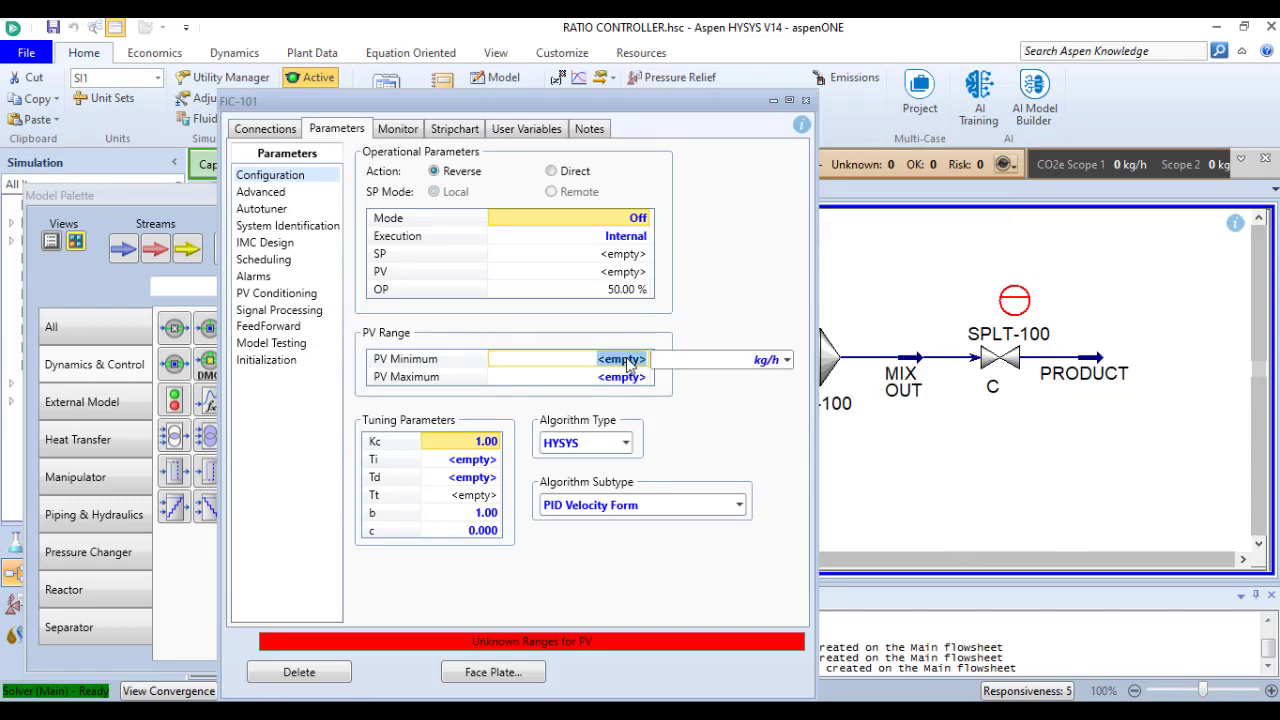
{"action": "type", "text": "0"}
{"action": "key", "text": "Return"}
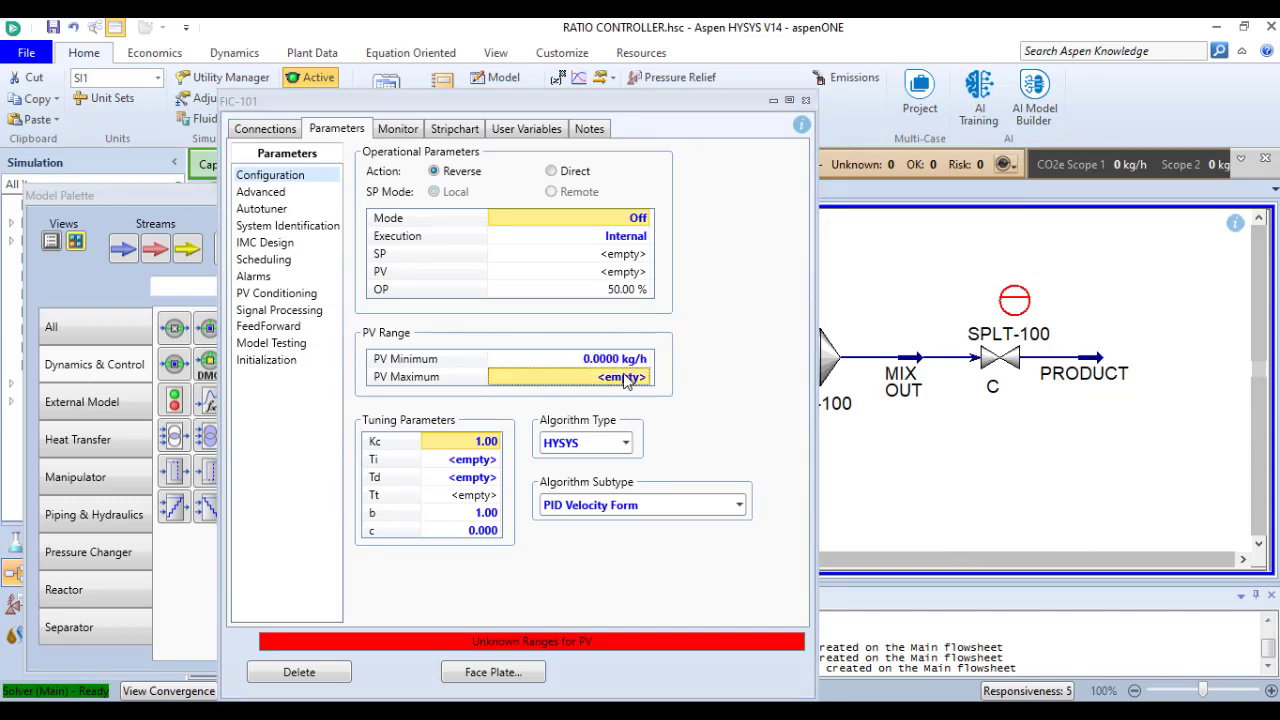
{"action": "left_click", "coordinate": [624, 377]}
{"action": "type", "text": "400"}
{"action": "key", "text": "Return"}
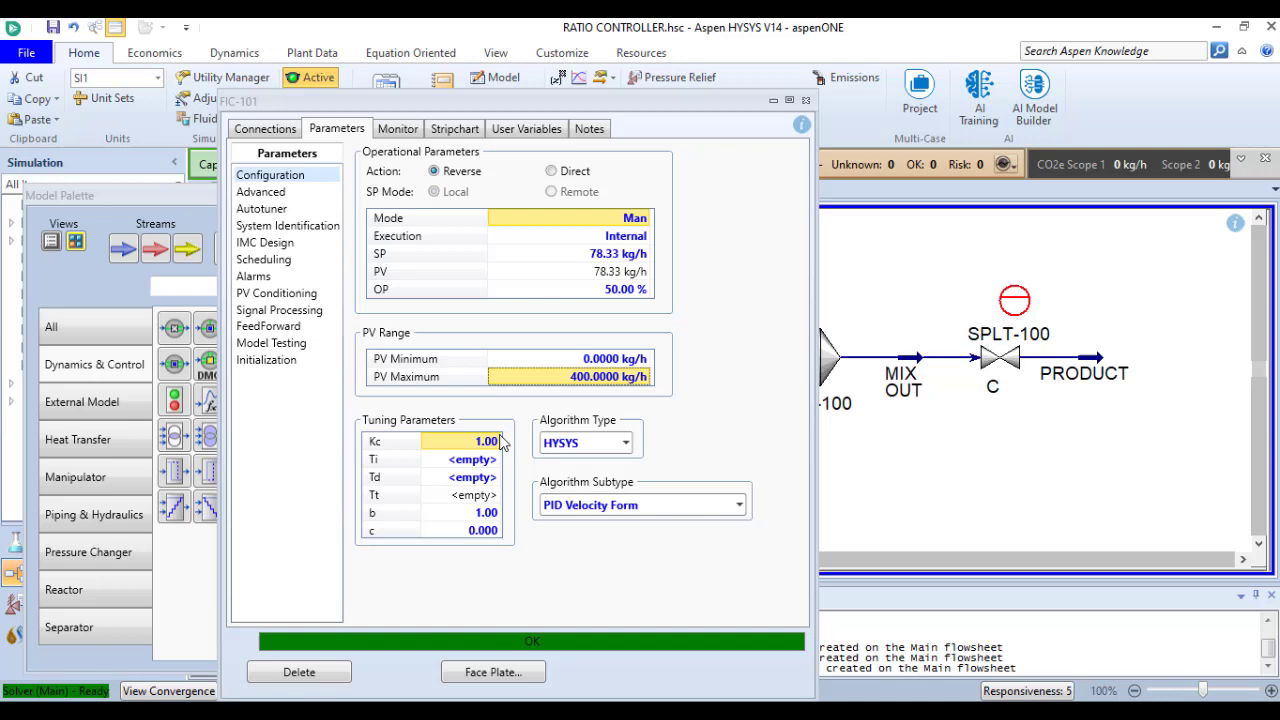
{"action": "left_click", "coordinate": [493, 442]}
{"action": "type", "text": "0.5"}
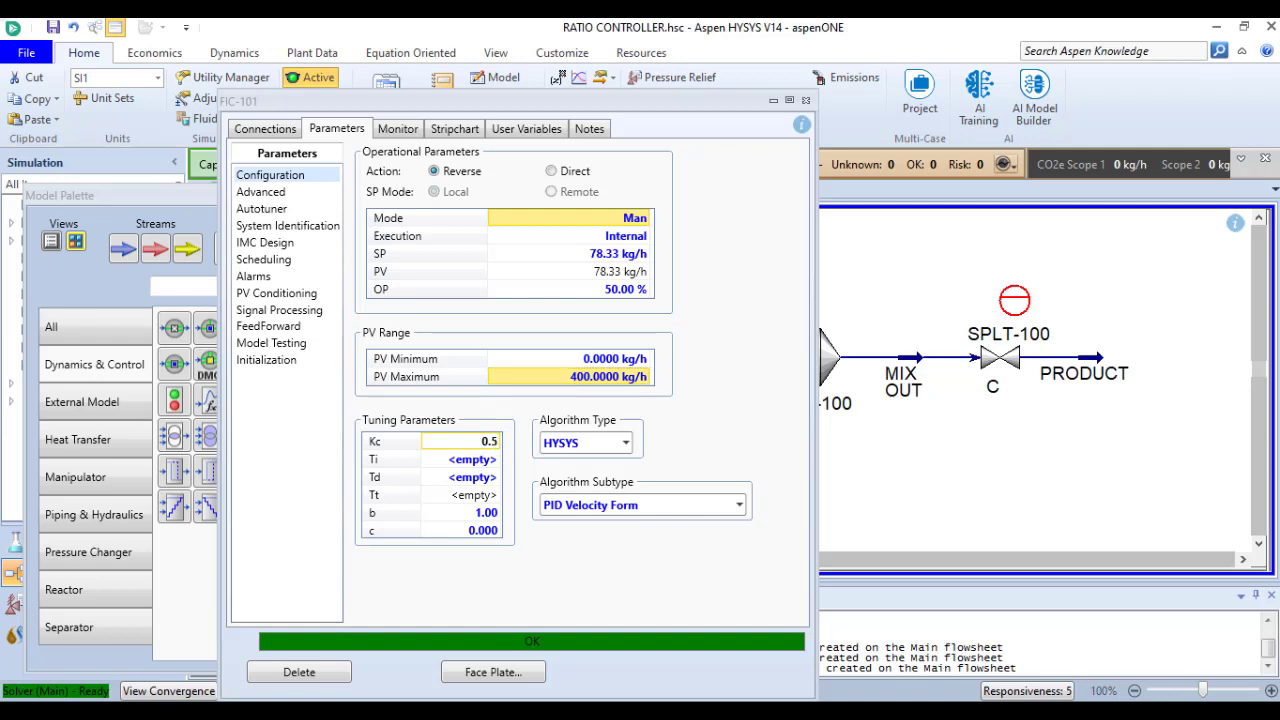
{"action": "left_click", "coordinate": [490, 460]}
{"action": "type", "text": "0"}
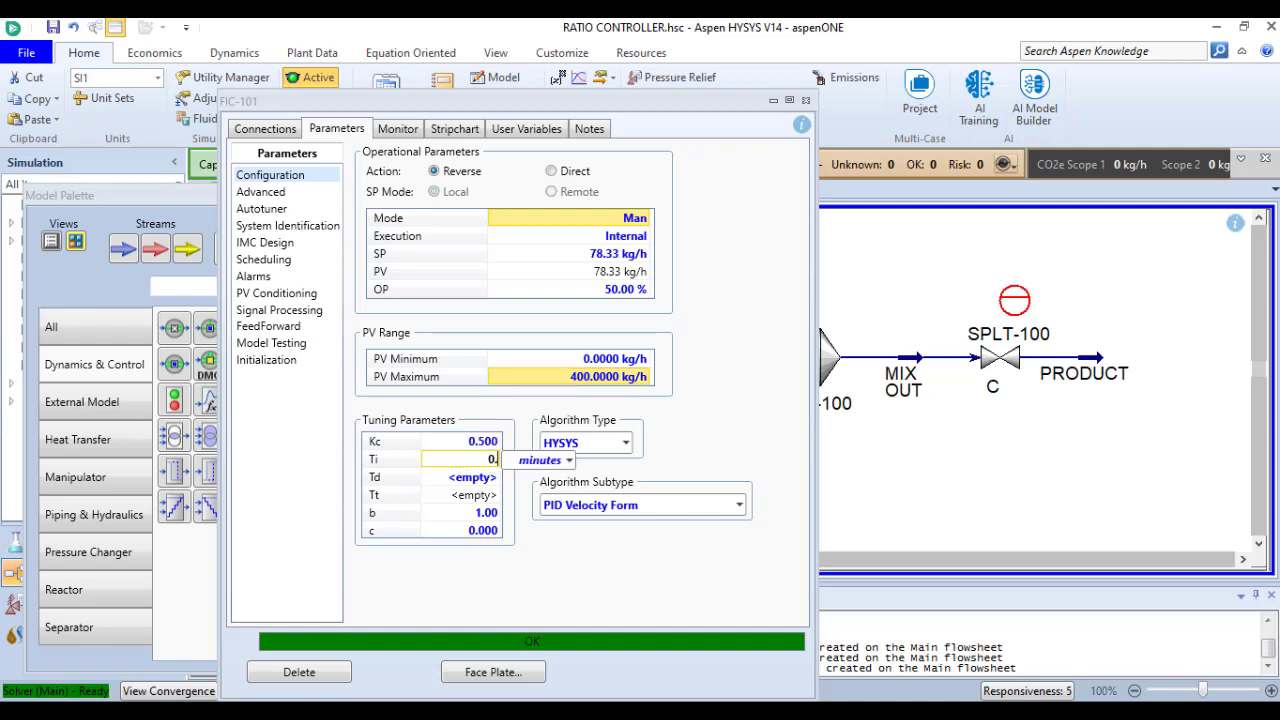
{"action": "type", "text": ".5"}
{"action": "key", "text": "Return"}
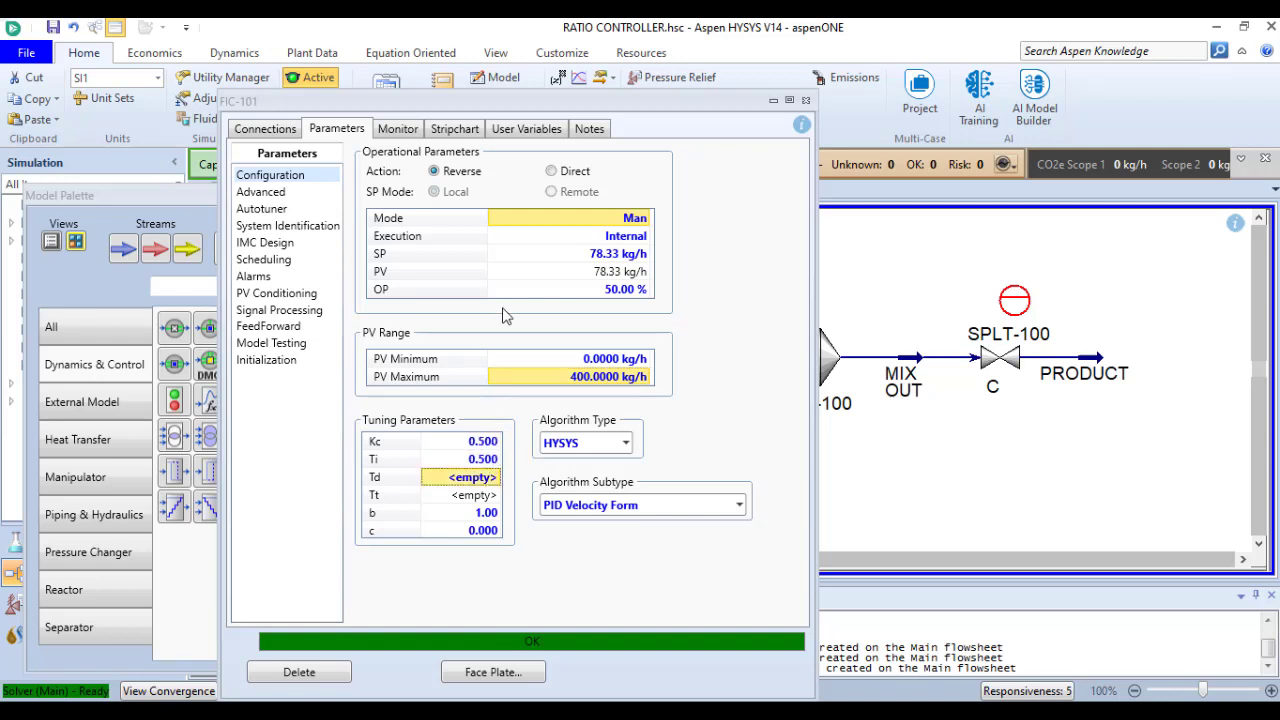
Switch FIC-101 to Auto mode and close its window
{"action": "left_click", "coordinate": [645, 218]}
{"action": "left_click", "coordinate": [580, 277]}
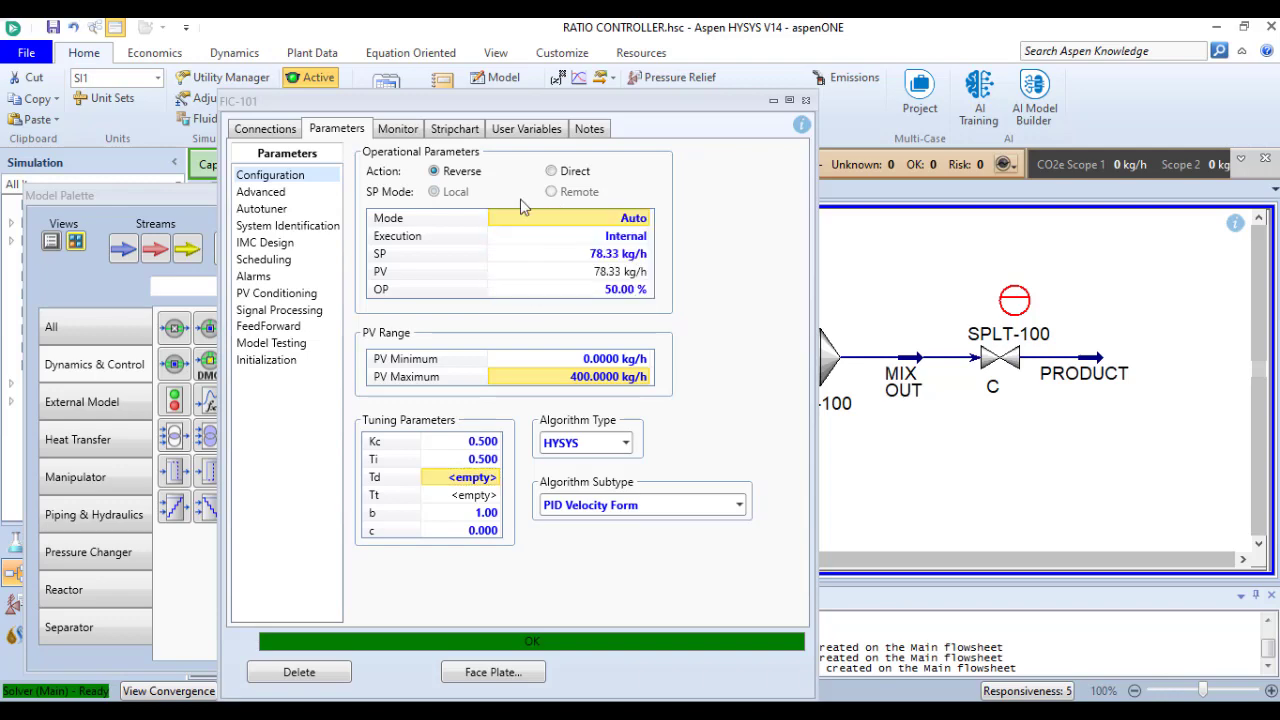
{"action": "left_click", "coordinate": [806, 101]}
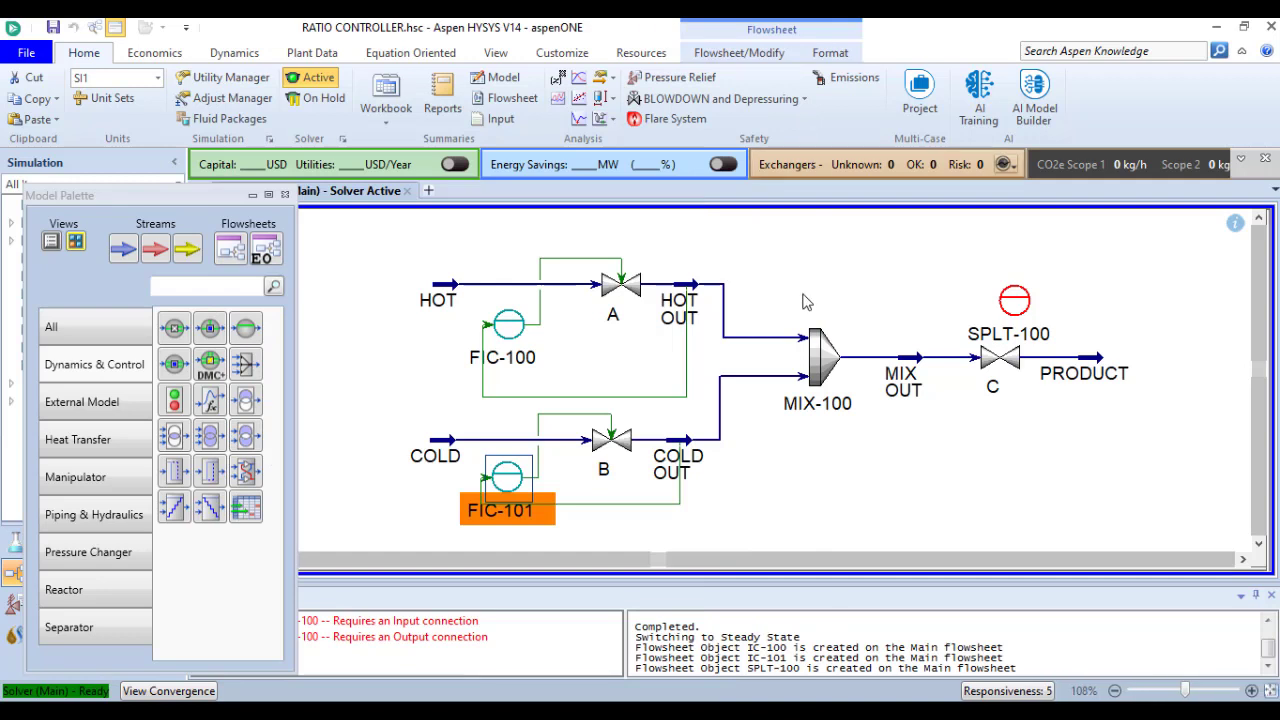
Set SPLT-100's process variable to MIX OUT Temperature
{"action": "double_click", "coordinate": [1015, 301]}
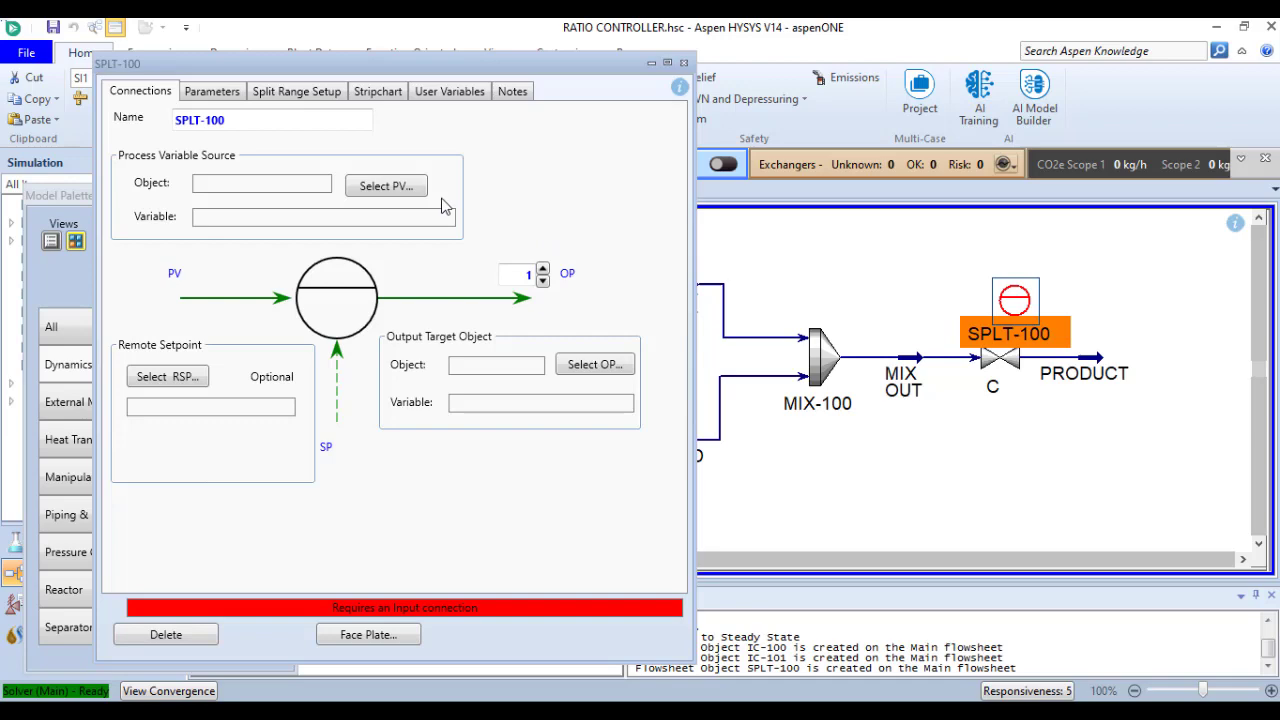
{"action": "left_click", "coordinate": [400, 187]}
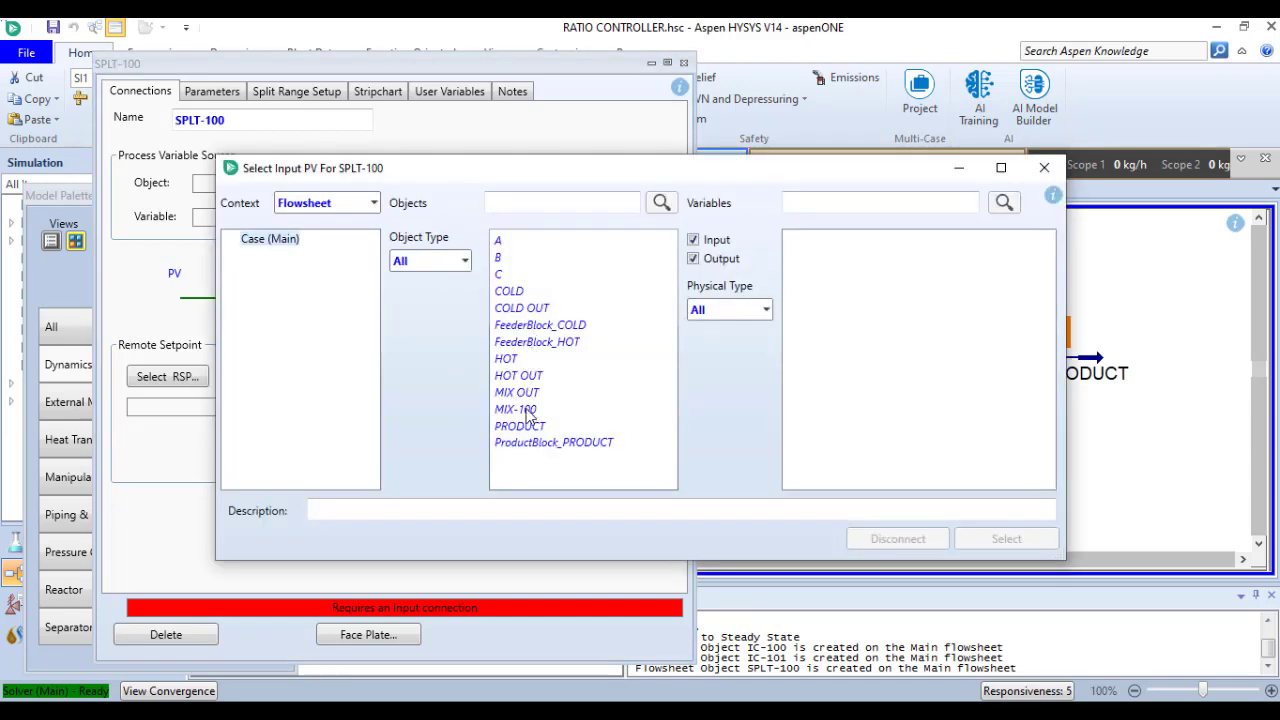
{"action": "left_click", "coordinate": [592, 393]}
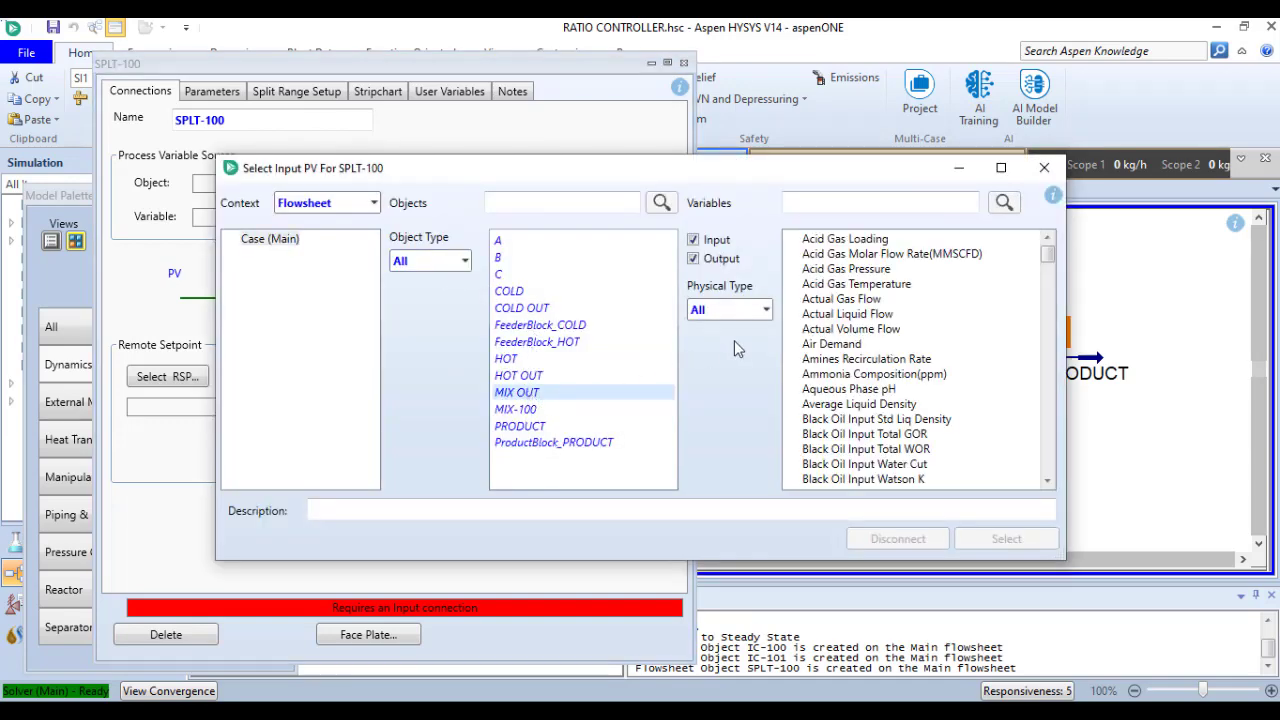
{"action": "left_click", "coordinate": [818, 203]}
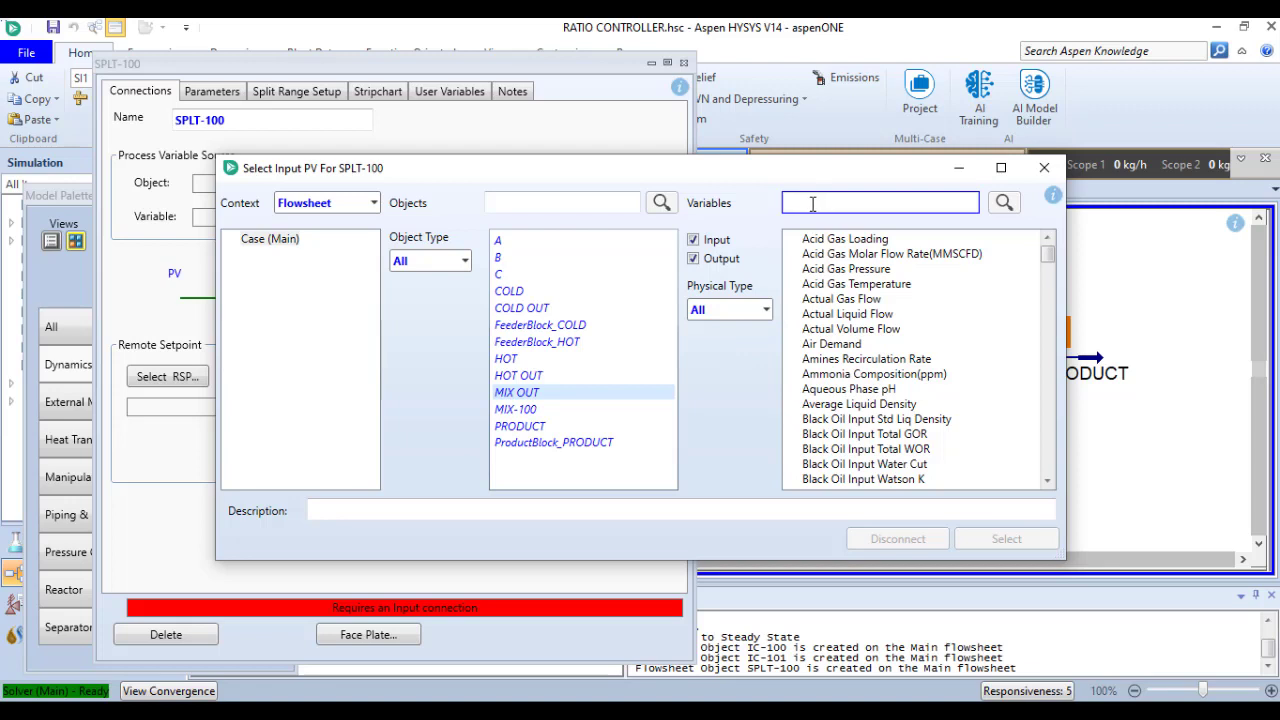
{"action": "type", "text": "temp"}
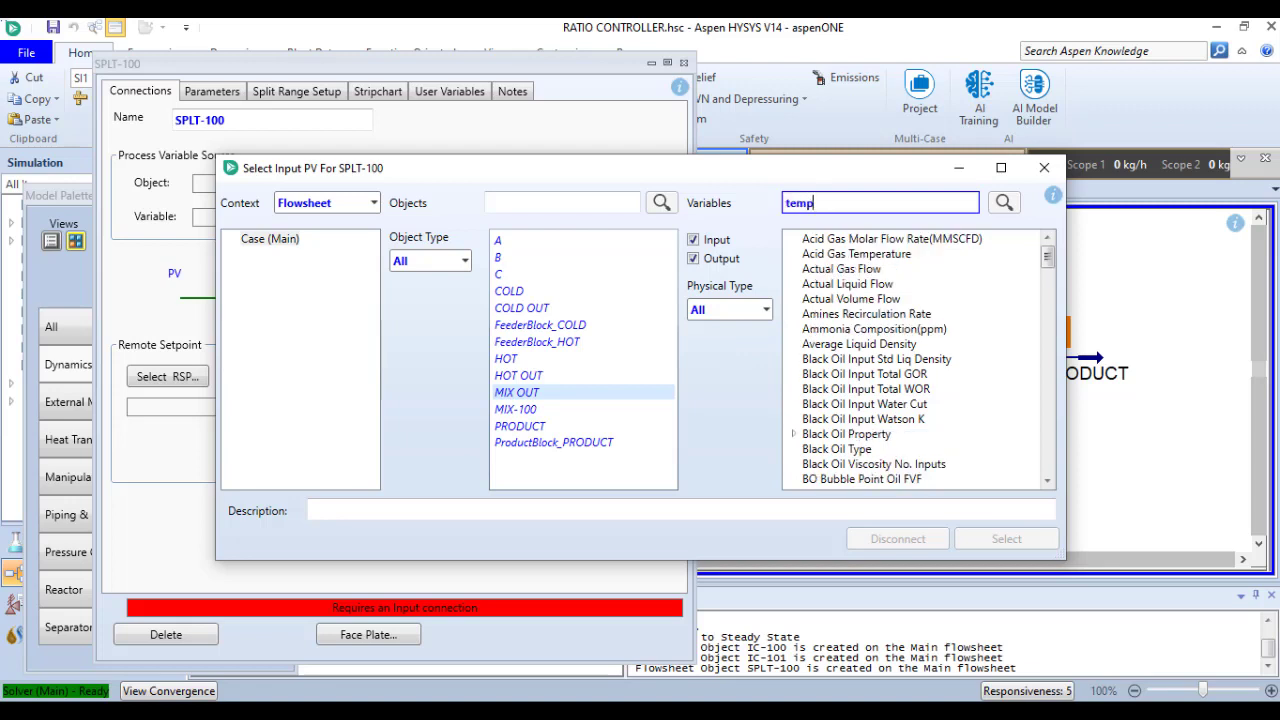
{"action": "left_click", "coordinate": [832, 299]}
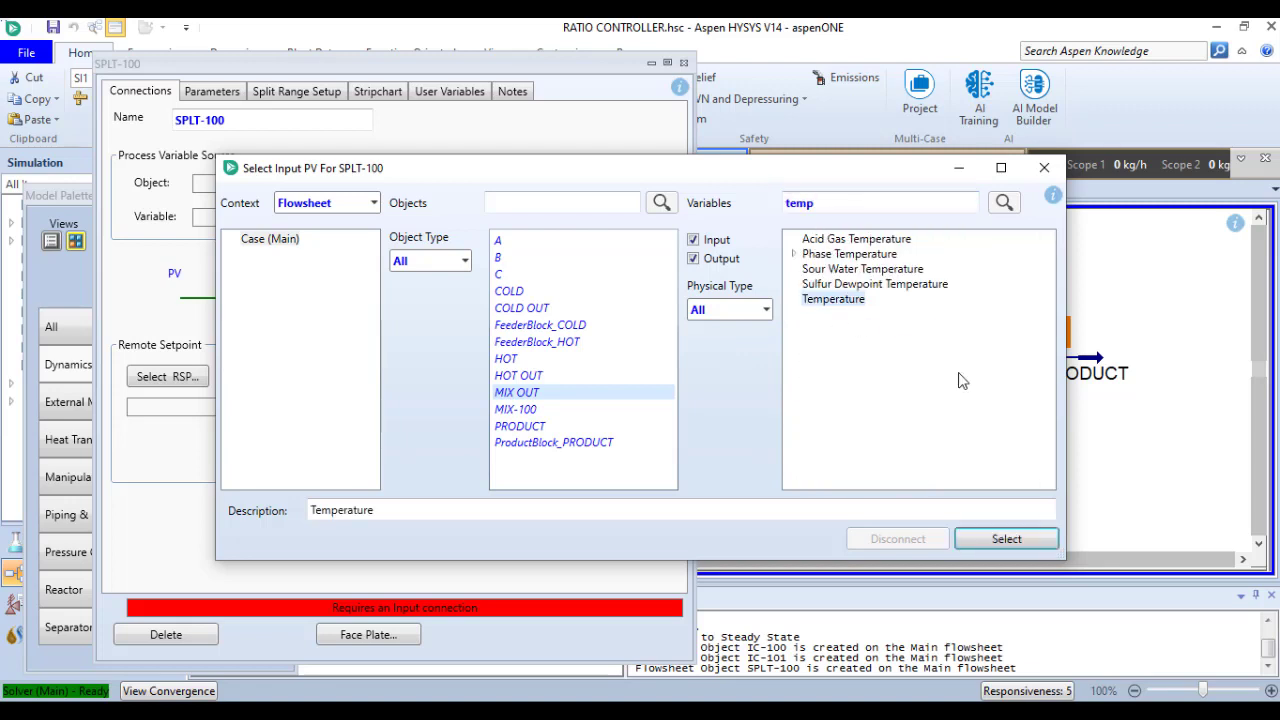
{"action": "left_click", "coordinate": [1003, 538]}
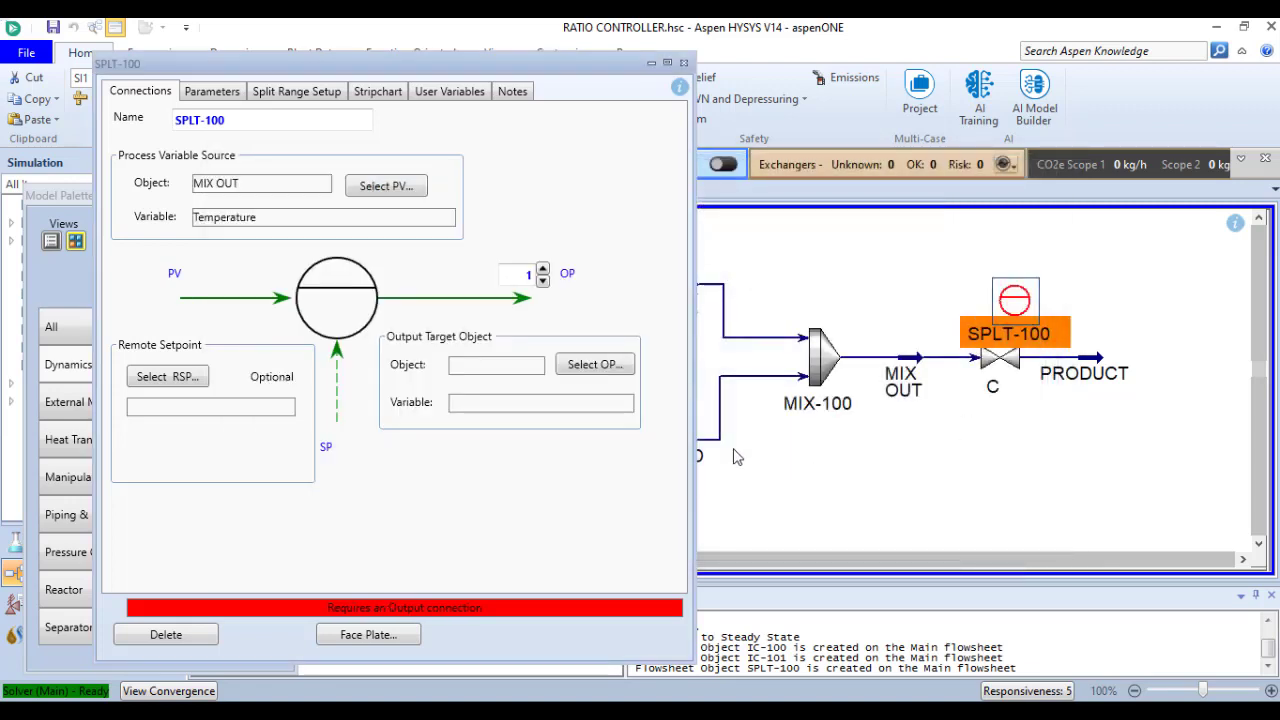
Route SPLT-100's first output to the FIC-100 setpoint
{"action": "left_click", "coordinate": [592, 365]}
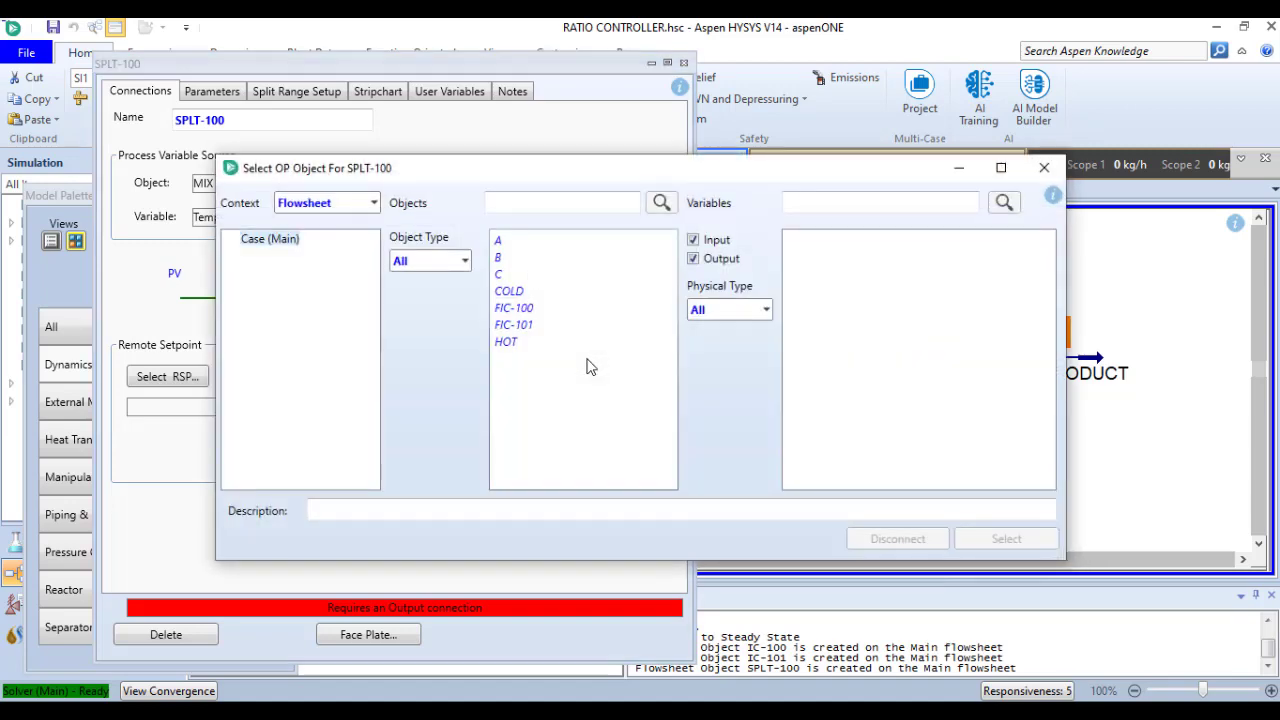
{"action": "left_click", "coordinate": [526, 310]}
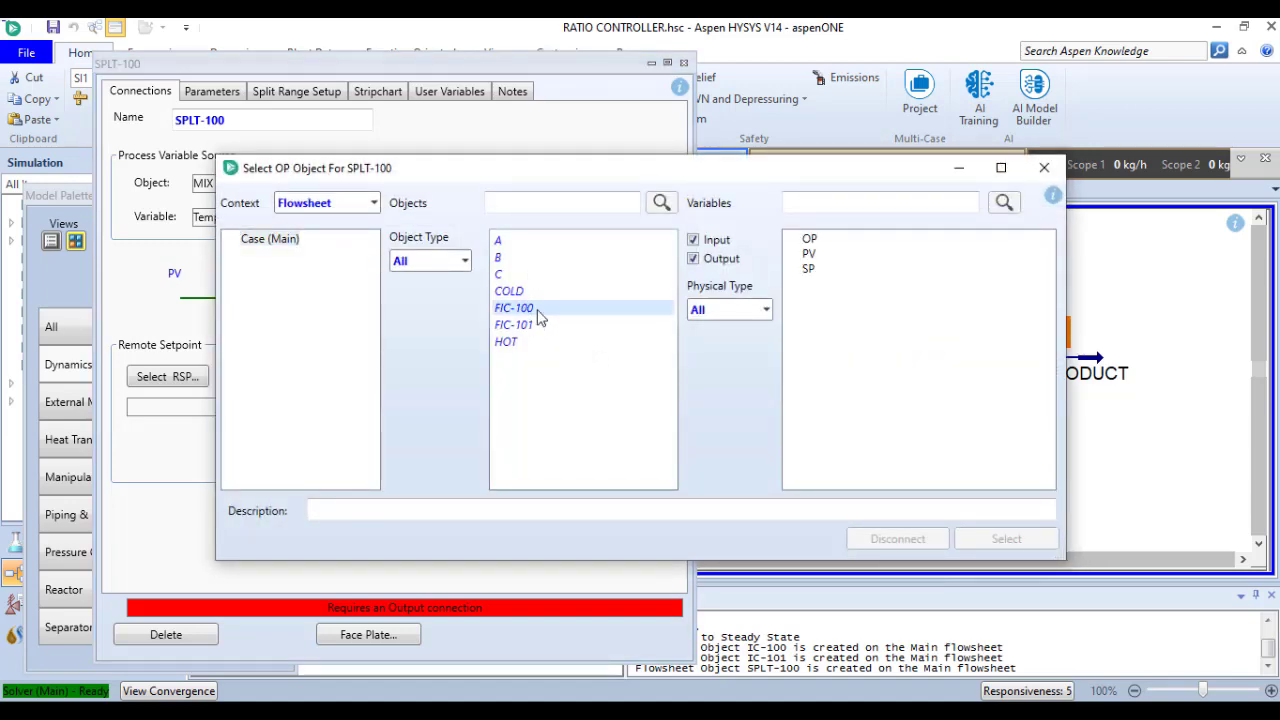
{"action": "left_click", "coordinate": [808, 268]}
{"action": "left_click", "coordinate": [1003, 538]}
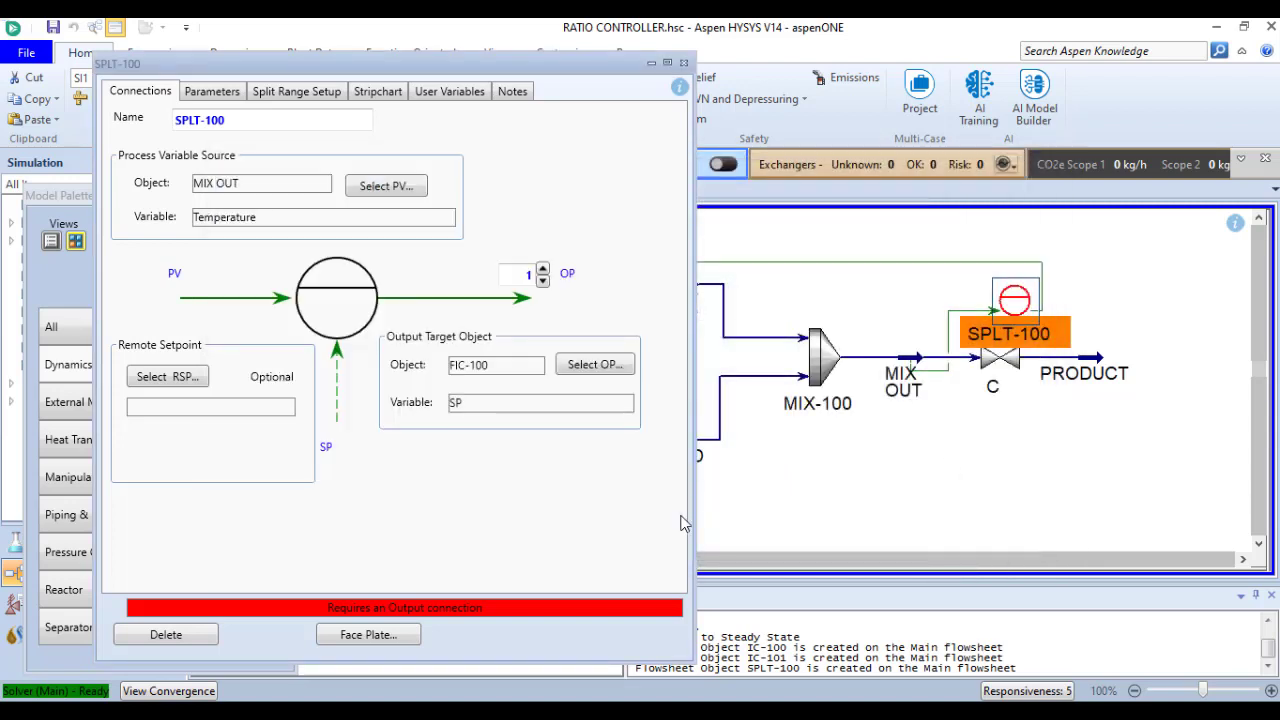
Route SPLT-100's second output to the FIC-101 setpoint
{"action": "left_click", "coordinate": [543, 271]}
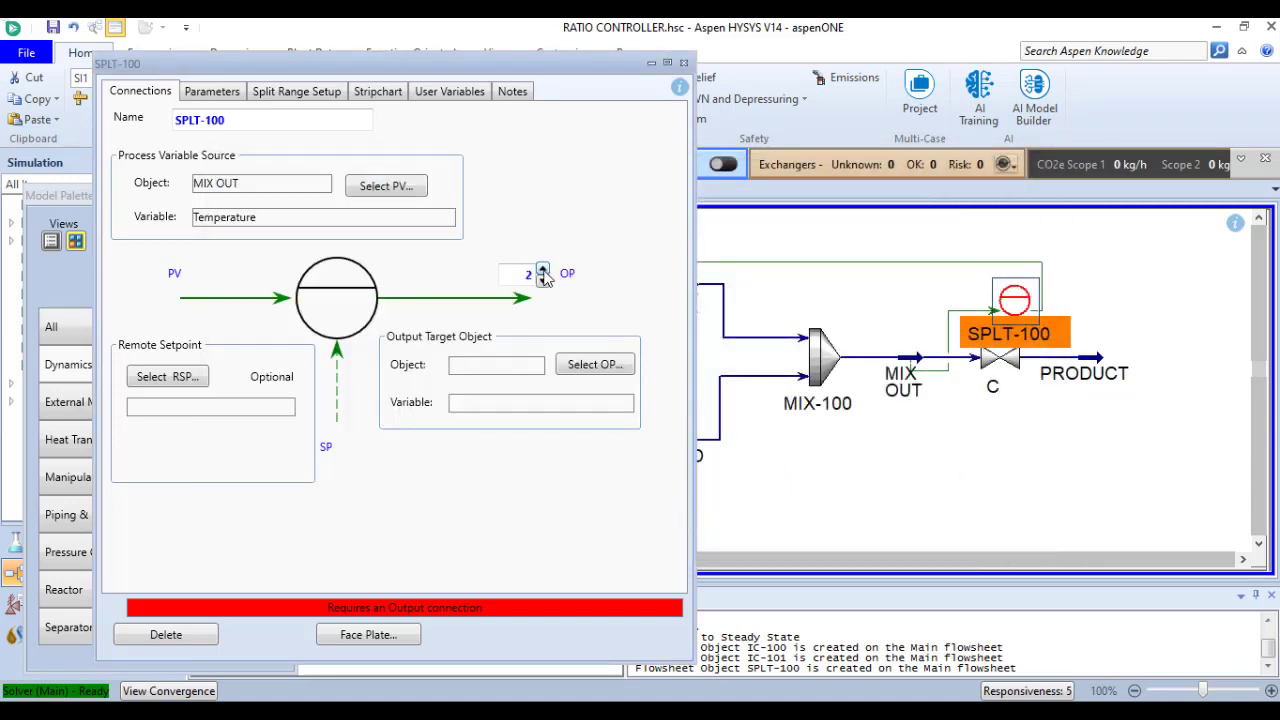
{"action": "left_click", "coordinate": [595, 364]}
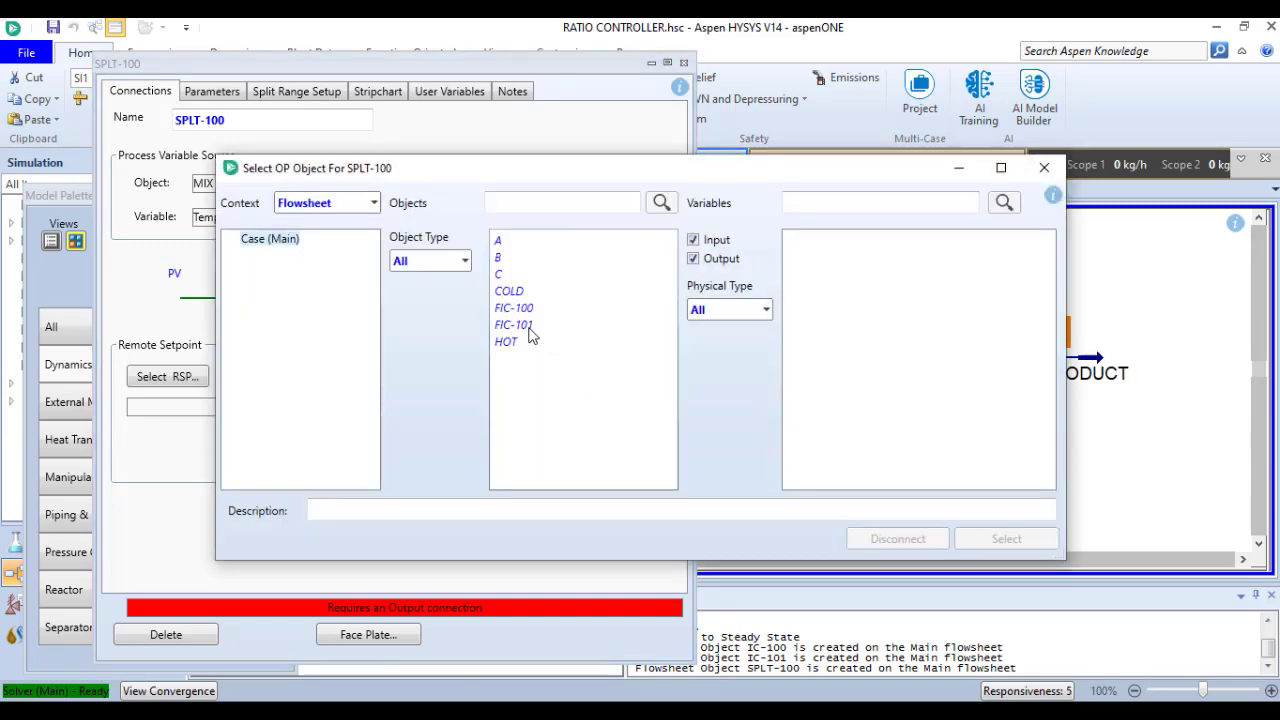
{"action": "left_click", "coordinate": [528, 329]}
{"action": "left_click", "coordinate": [808, 268]}
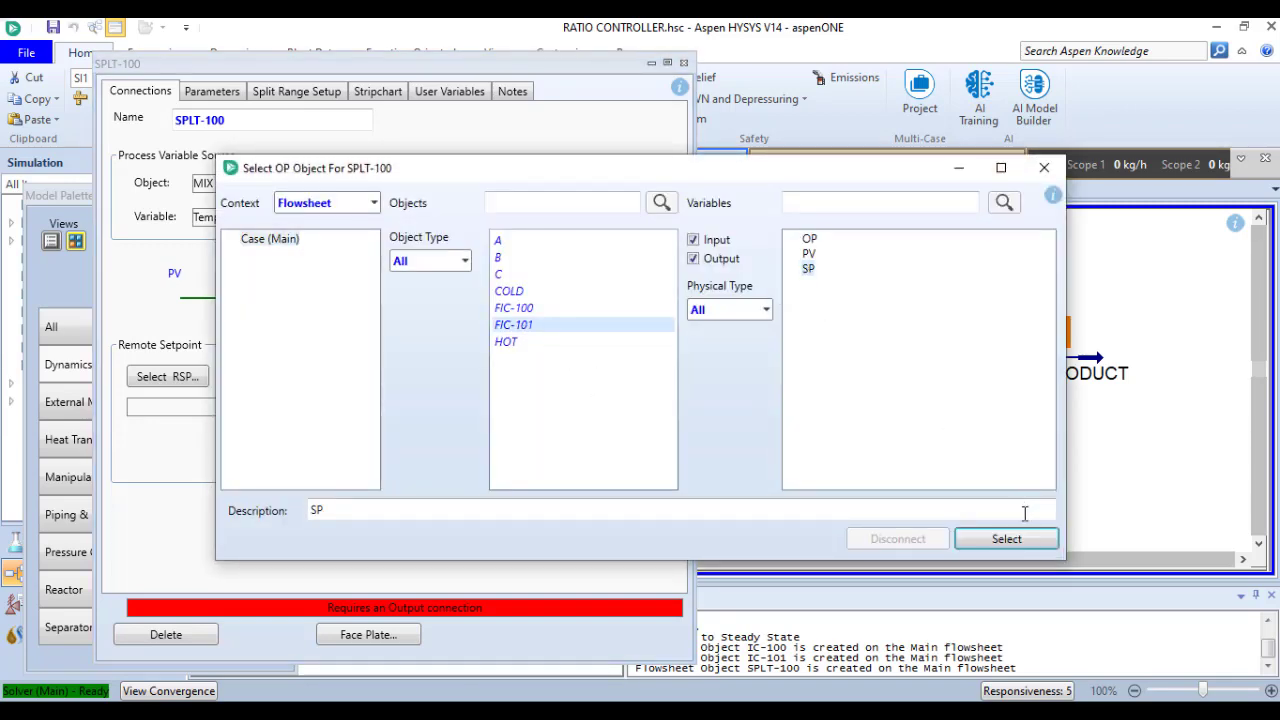
{"action": "left_click", "coordinate": [1022, 540]}
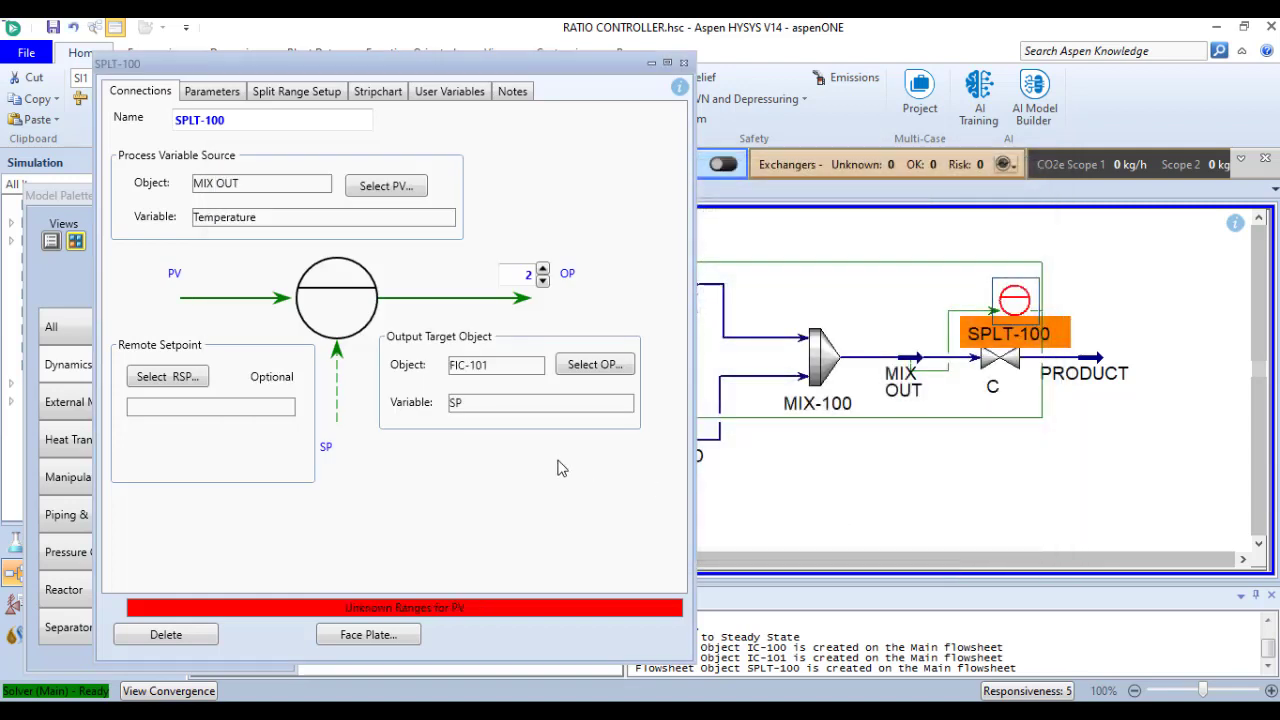
On Split Range Setup, set FIC-101's high range to 50 and tick Invert Action for both outputs
{"action": "left_click", "coordinate": [294, 93]}
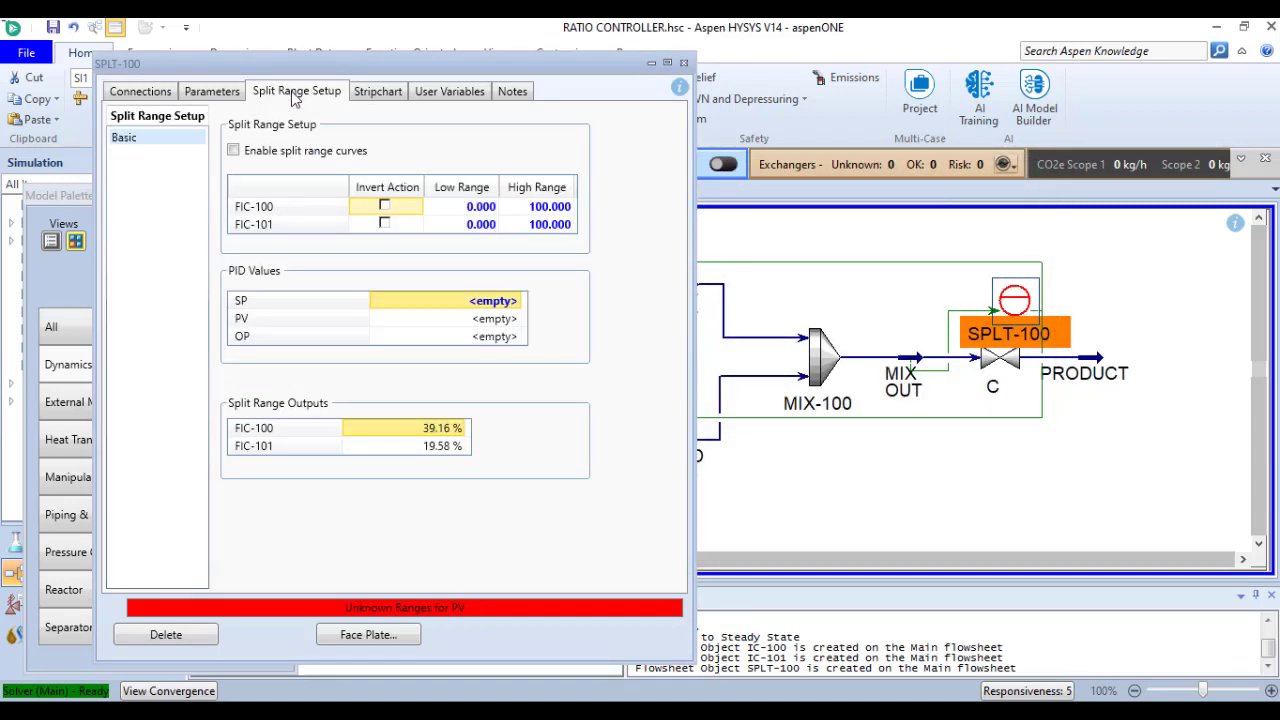
{"action": "left_click", "coordinate": [481, 212]}
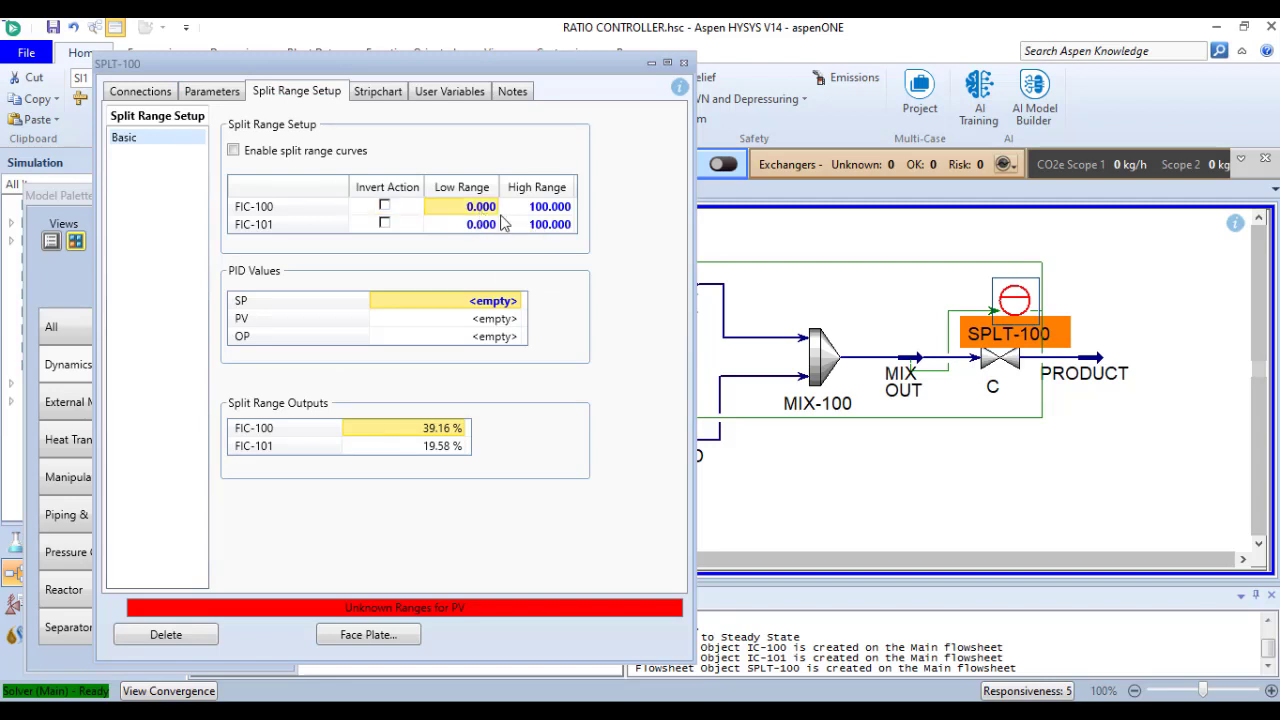
{"action": "left_click", "coordinate": [536, 210]}
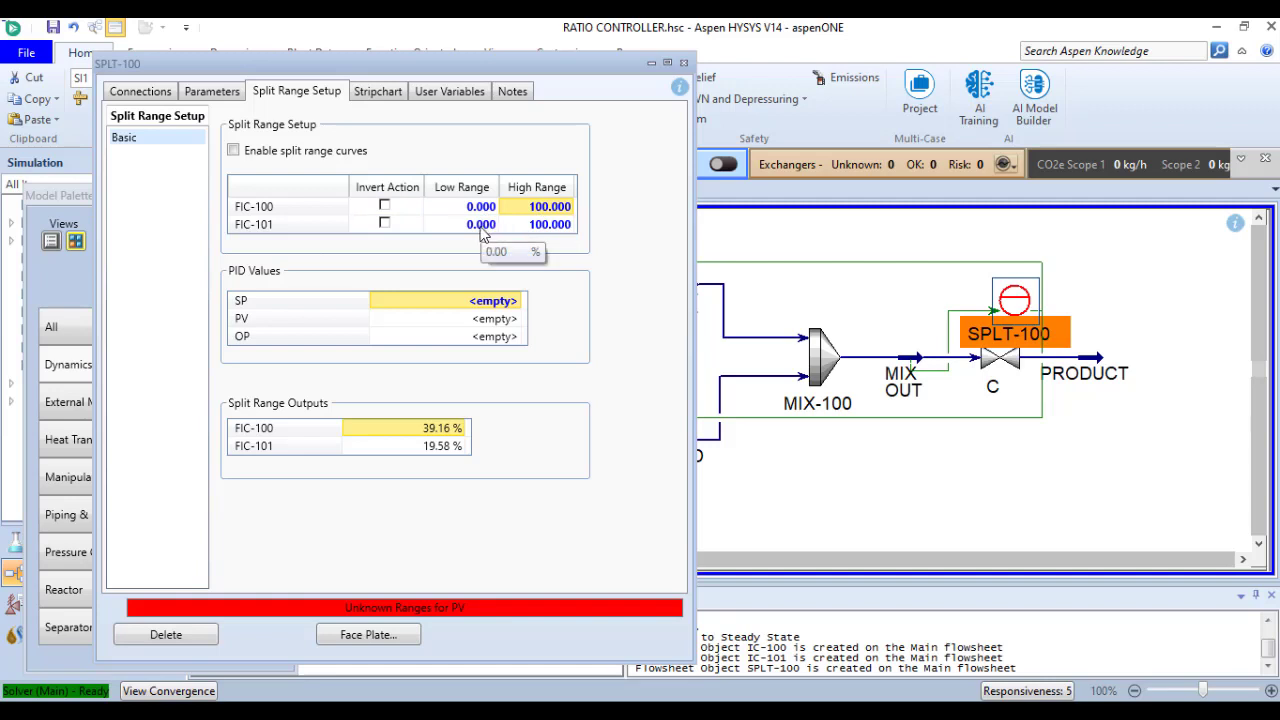
{"action": "left_click", "coordinate": [480, 226]}
{"action": "left_click", "coordinate": [539, 226]}
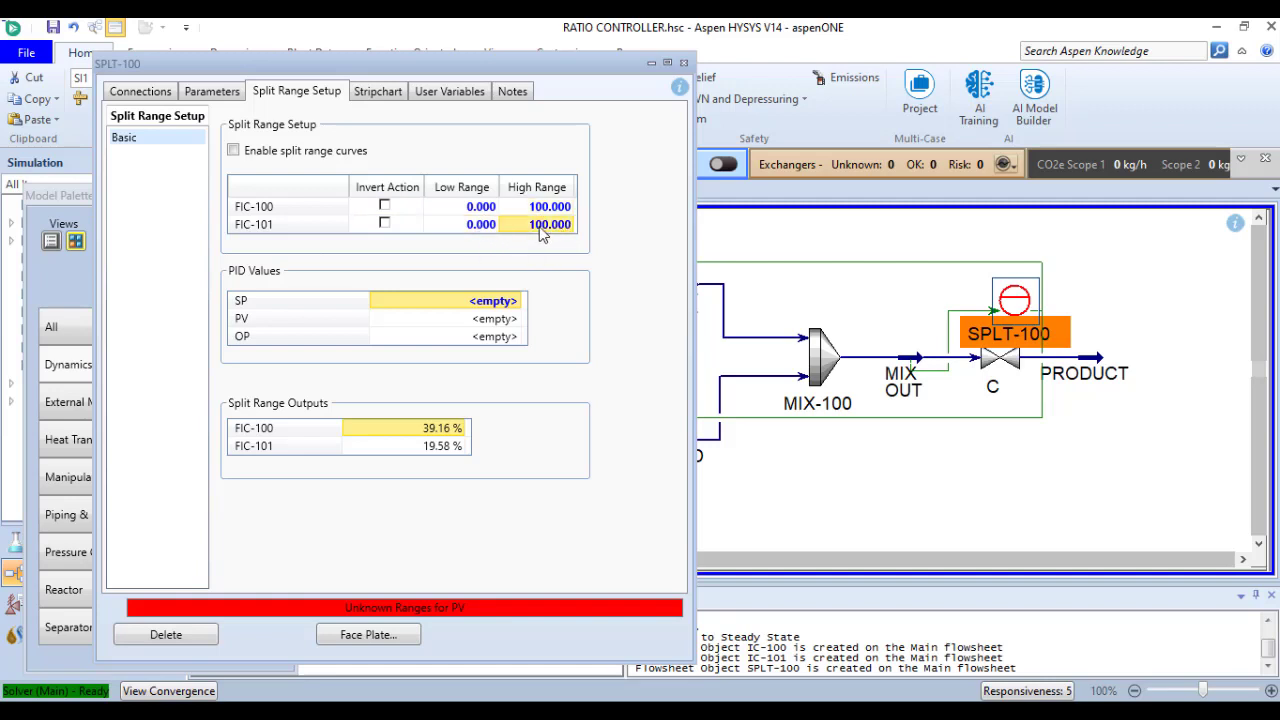
{"action": "type", "text": "50"}
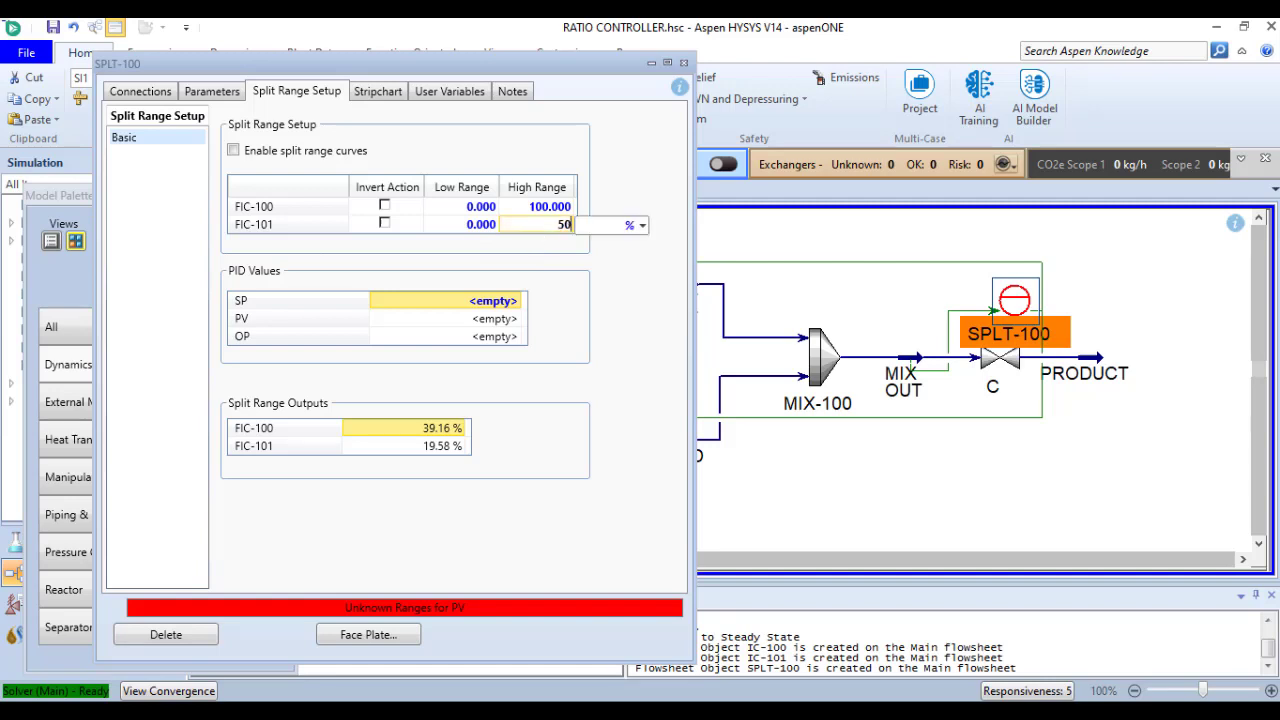
{"action": "key", "text": "Return"}
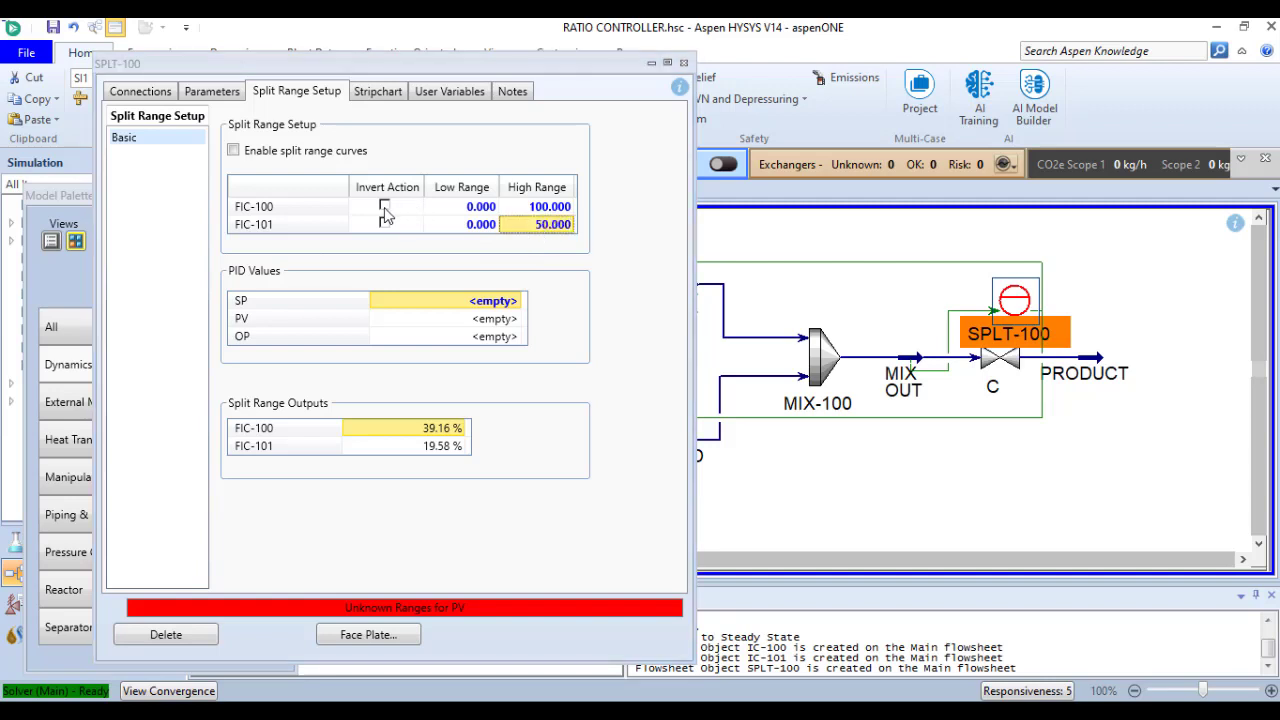
{"action": "left_click", "coordinate": [384, 206]}
{"action": "left_click", "coordinate": [384, 223]}
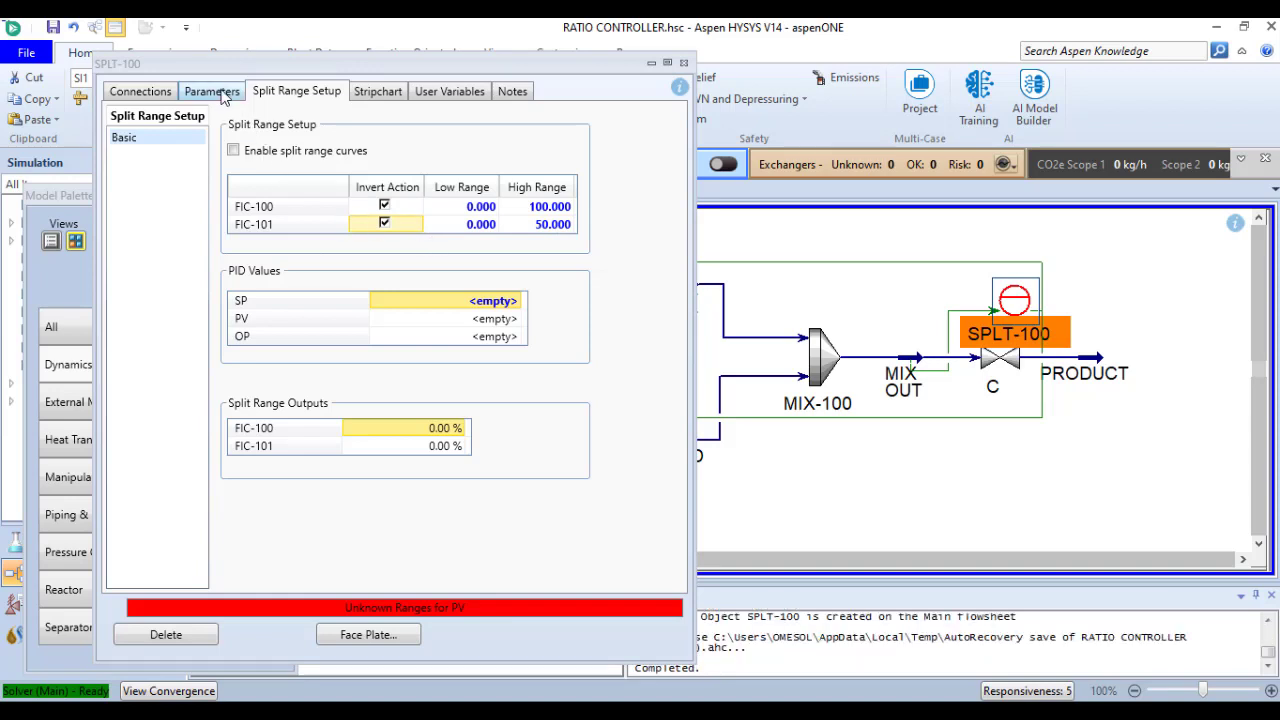
Set SPLT-100's PV low limit to 50 °C and high limit to 60 °C
{"action": "left_click", "coordinate": [220, 92]}
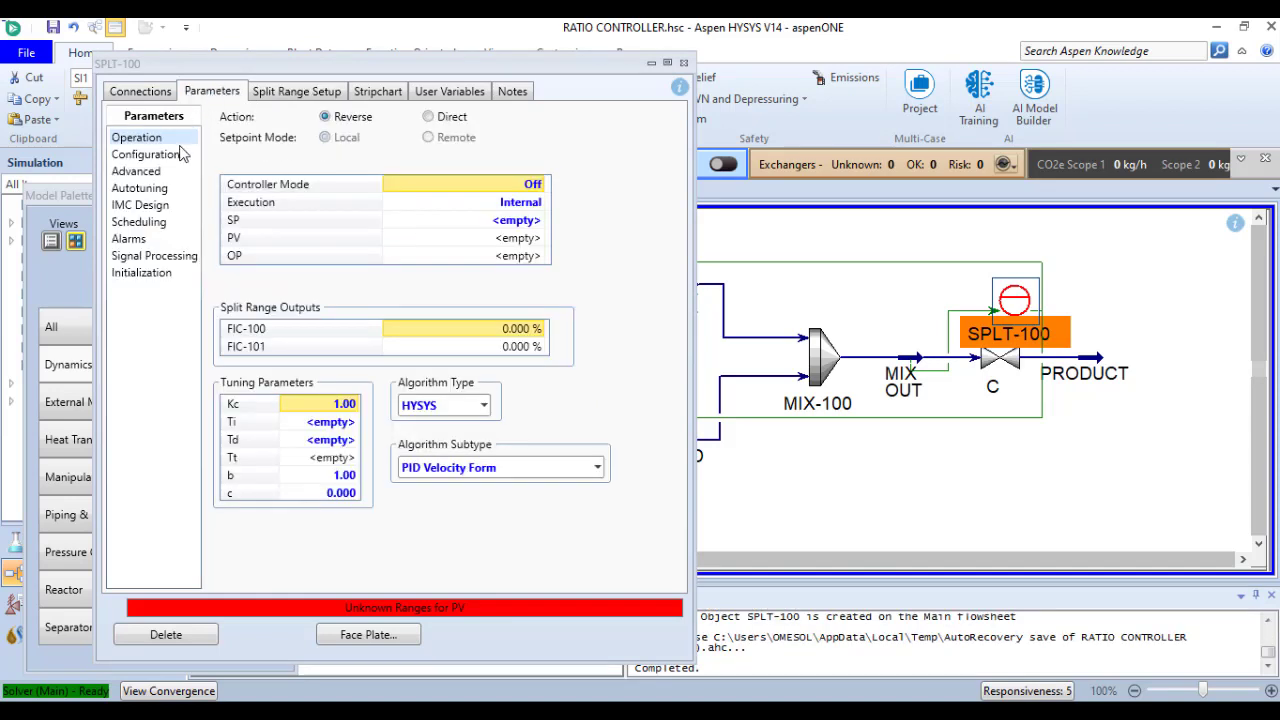
{"action": "left_click", "coordinate": [146, 155]}
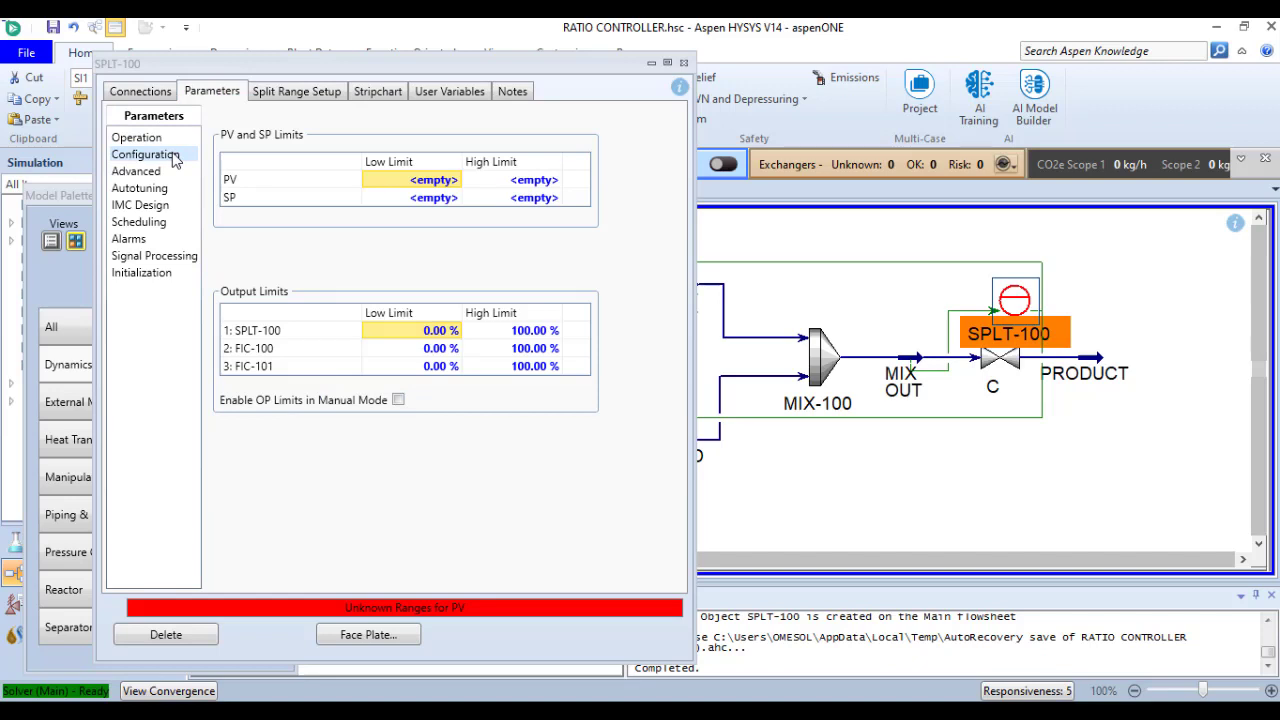
{"action": "left_click", "coordinate": [416, 182]}
{"action": "type", "text": "50"}
{"action": "left_click", "coordinate": [519, 182]}
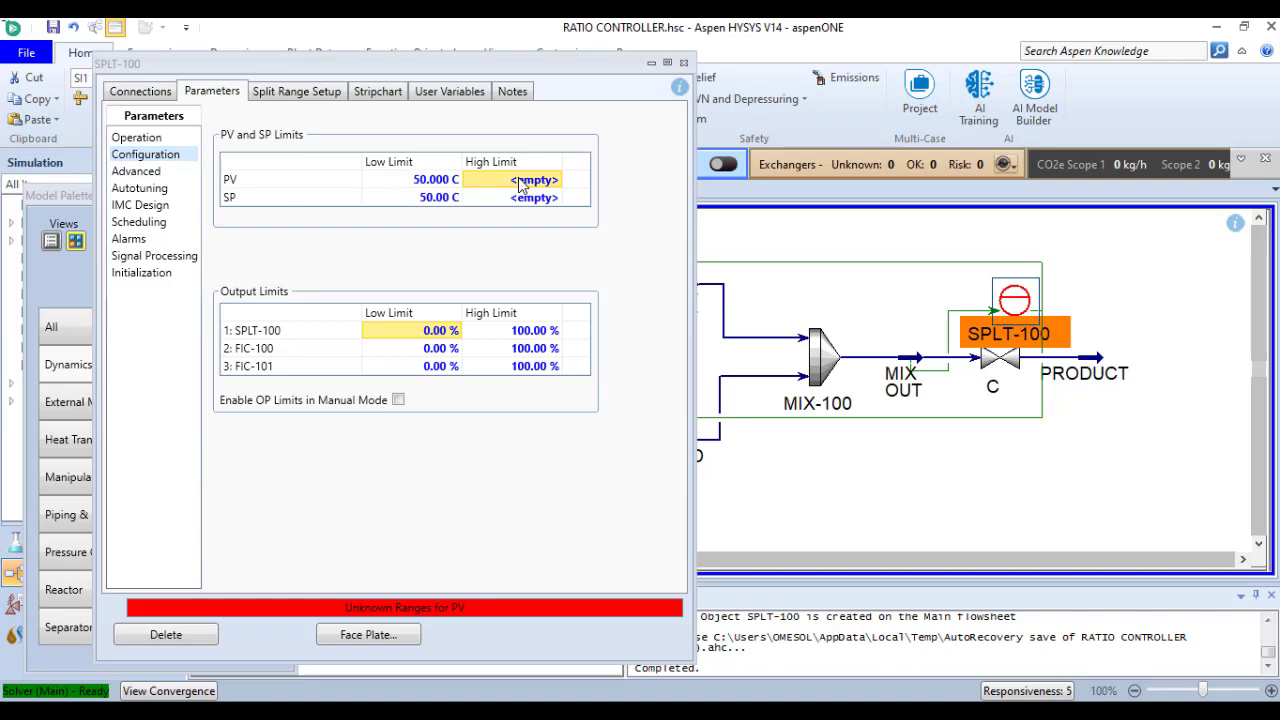
{"action": "type", "text": "60"}
{"action": "key", "text": "Return"}
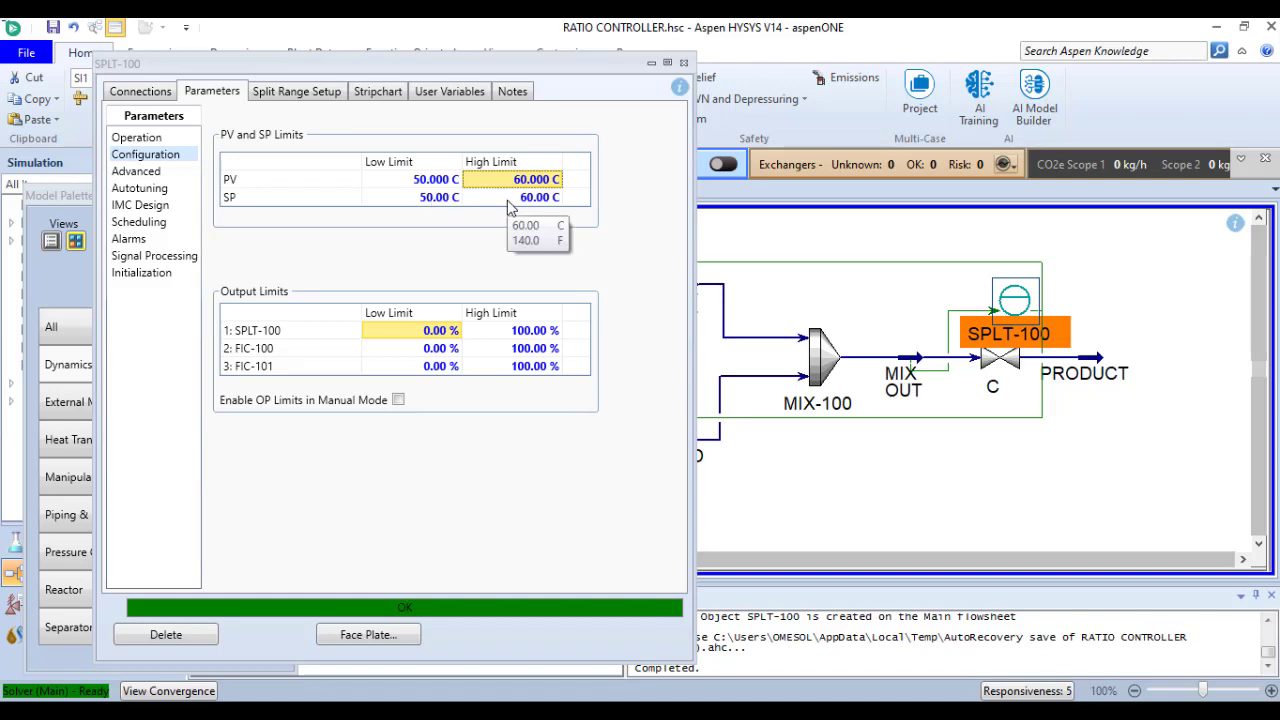
{"action": "left_click", "coordinate": [137, 138]}
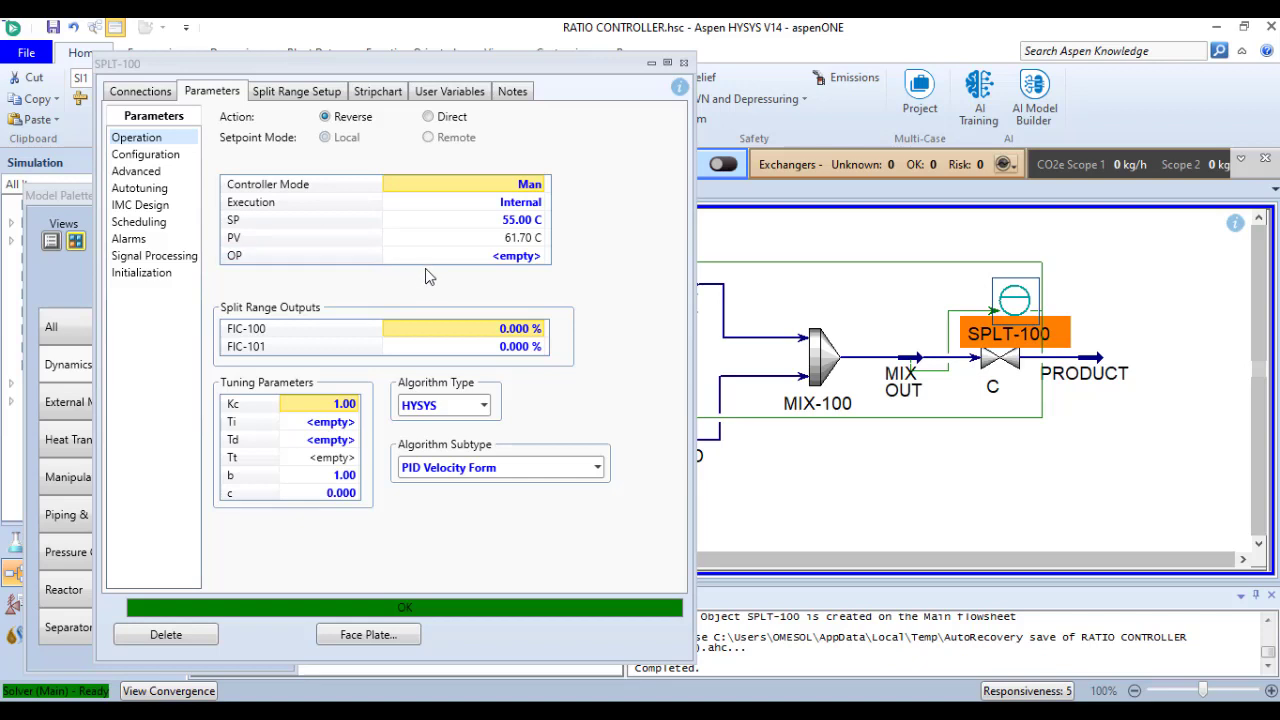
Tune SPLT-100 with Kc 0.02 and Ti 1
{"action": "left_click", "coordinate": [347, 405]}
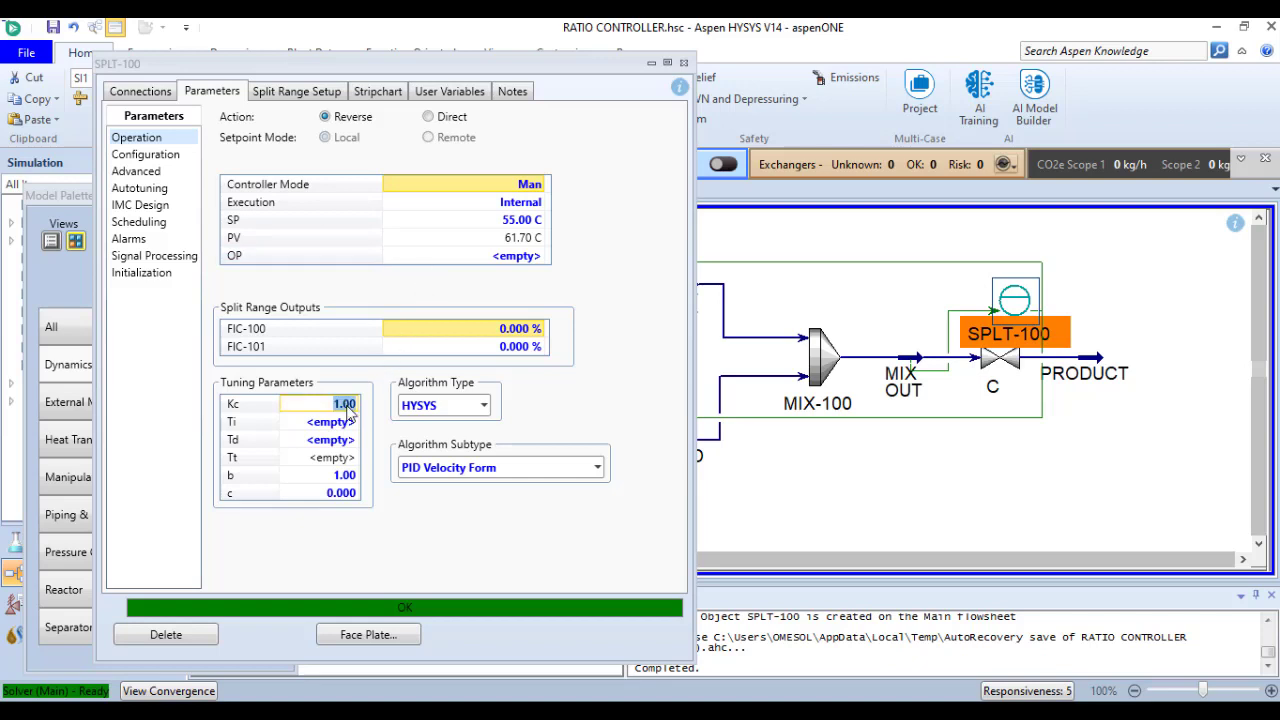
{"action": "type", "text": ".0"}
{"action": "key", "text": "Return"}
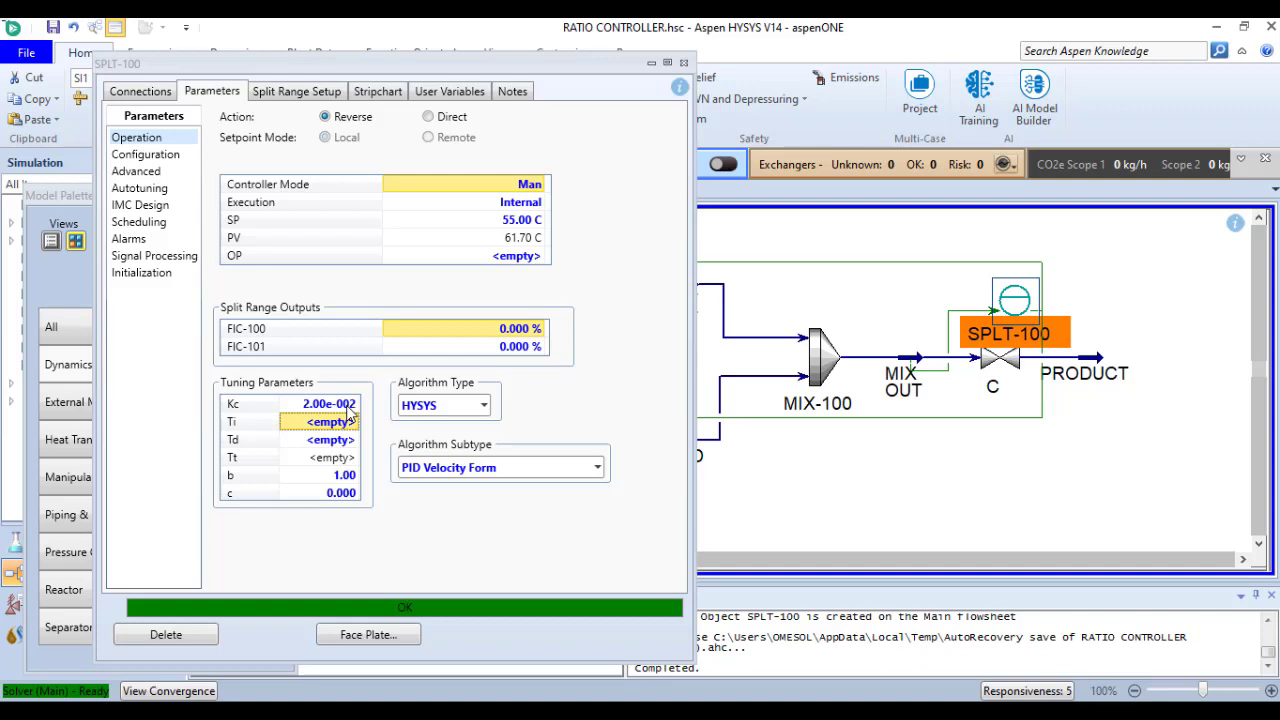
{"action": "type", "text": "1"}
{"action": "key", "text": "Return"}
Switch SPLT-100 to Auto mode and close its window
{"action": "left_click", "coordinate": [540, 185]}
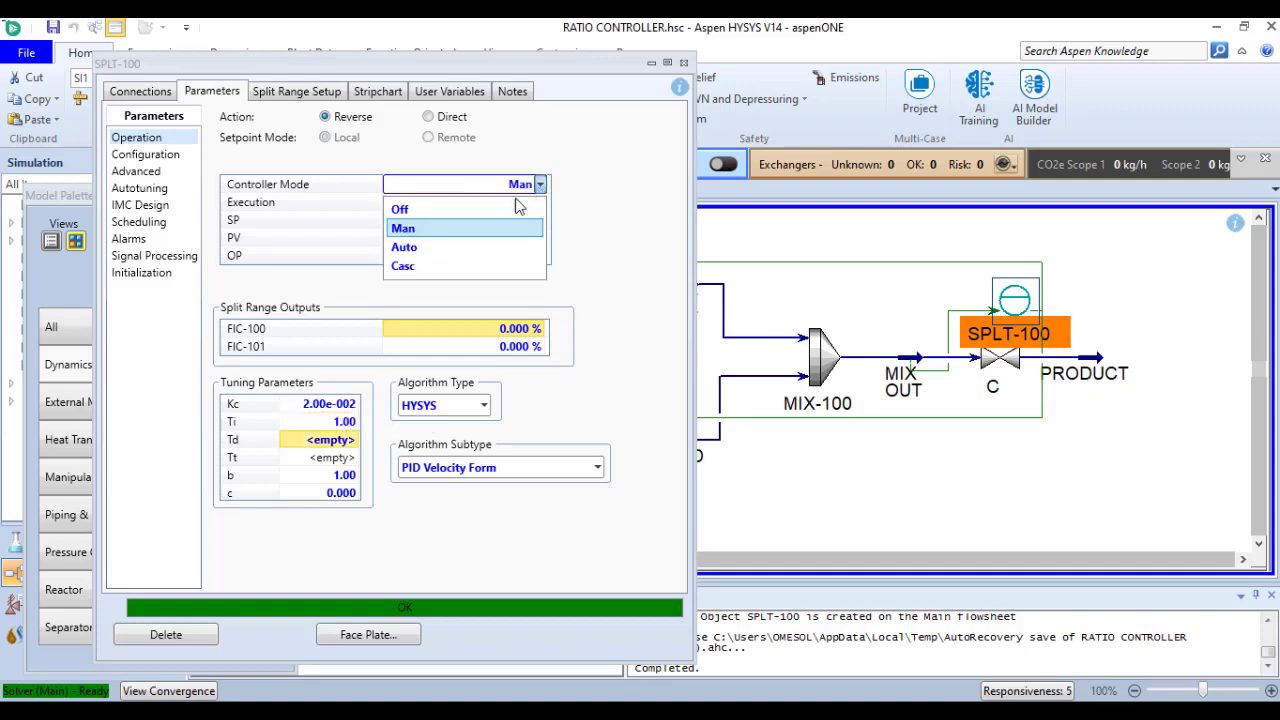
{"action": "left_click", "coordinate": [472, 247]}
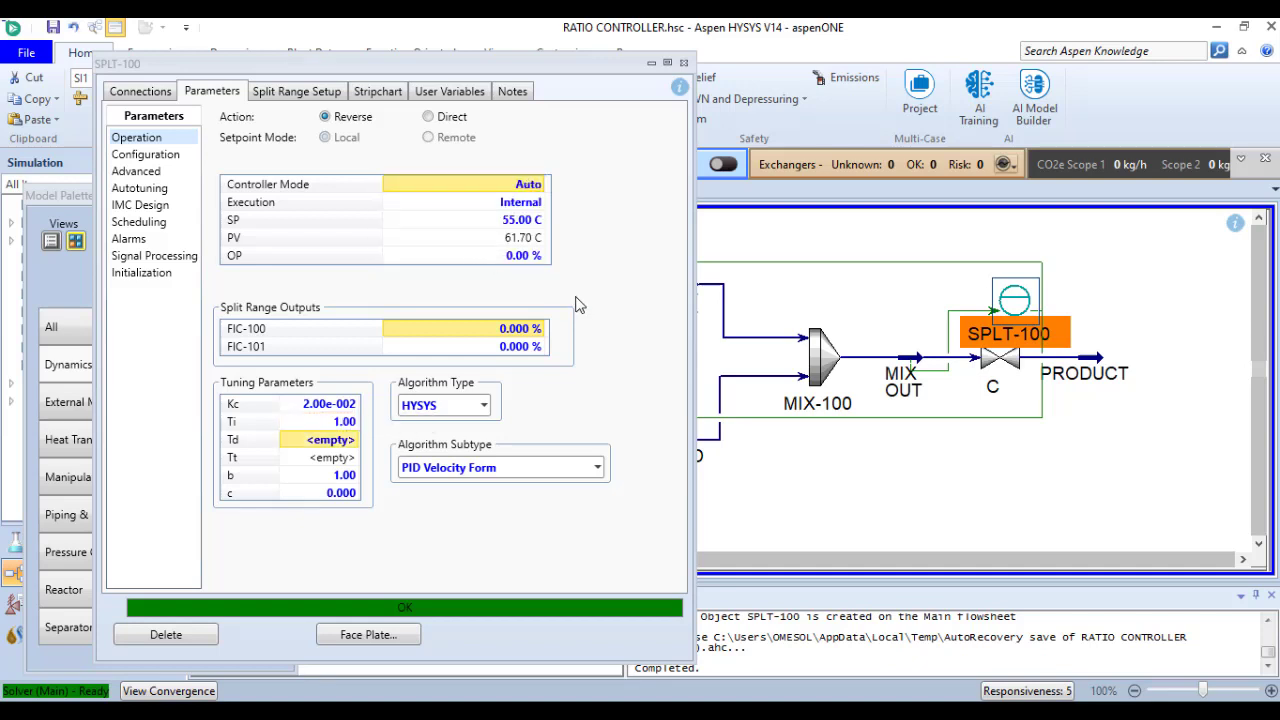
{"action": "left_click", "coordinate": [683, 64]}
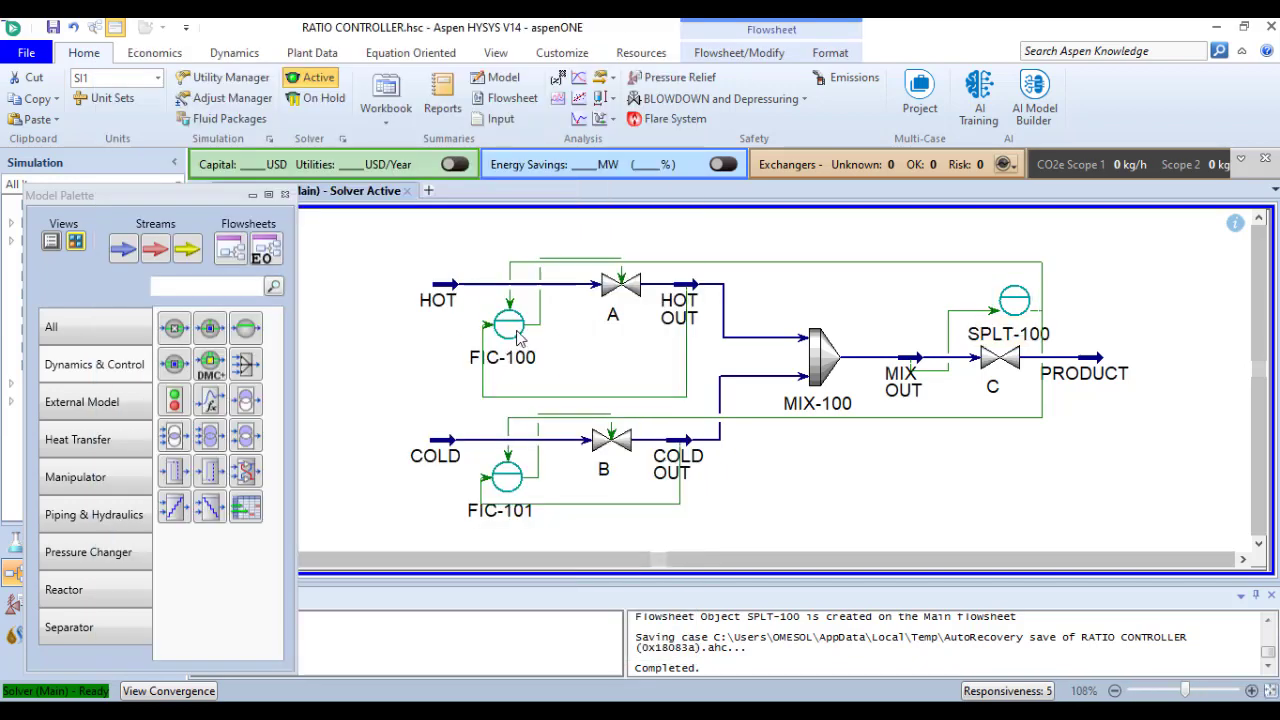
Bring up faceplates for the FIC-100 and FIC-101 flow controllers
{"action": "double_click", "coordinate": [510, 328]}
{"action": "left_click", "coordinate": [490, 672]}
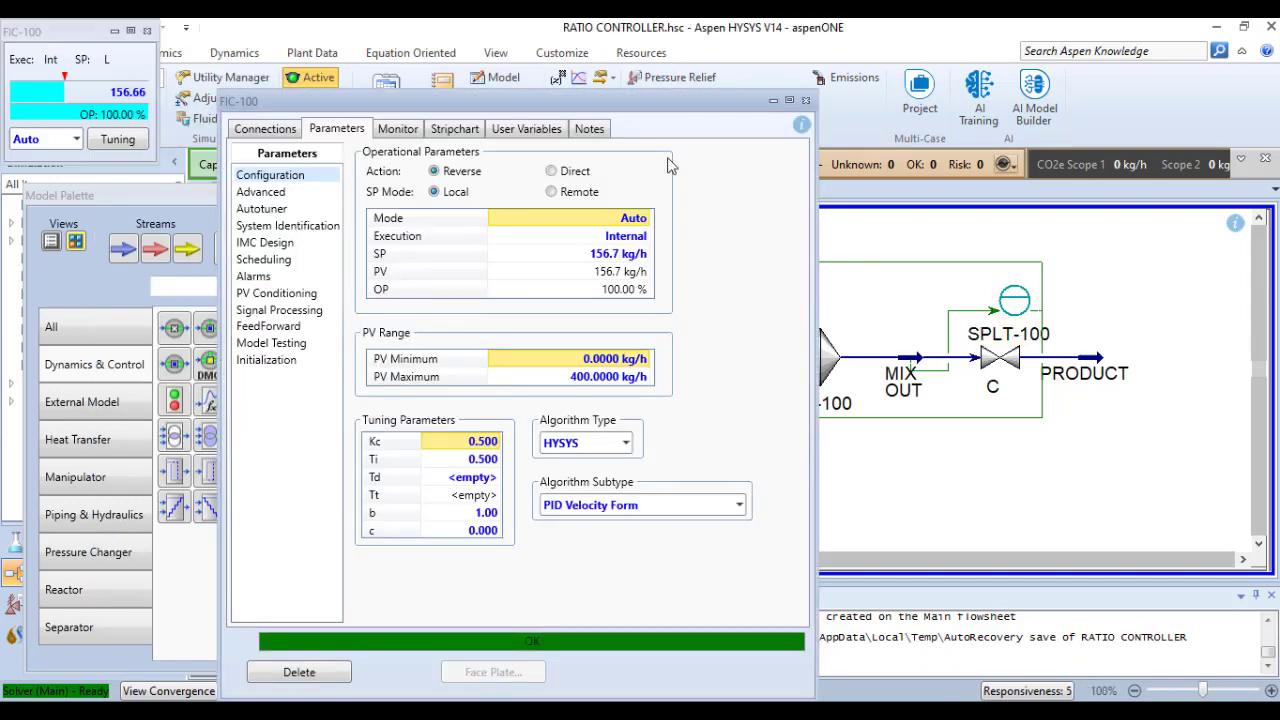
{"action": "left_click", "coordinate": [805, 100]}
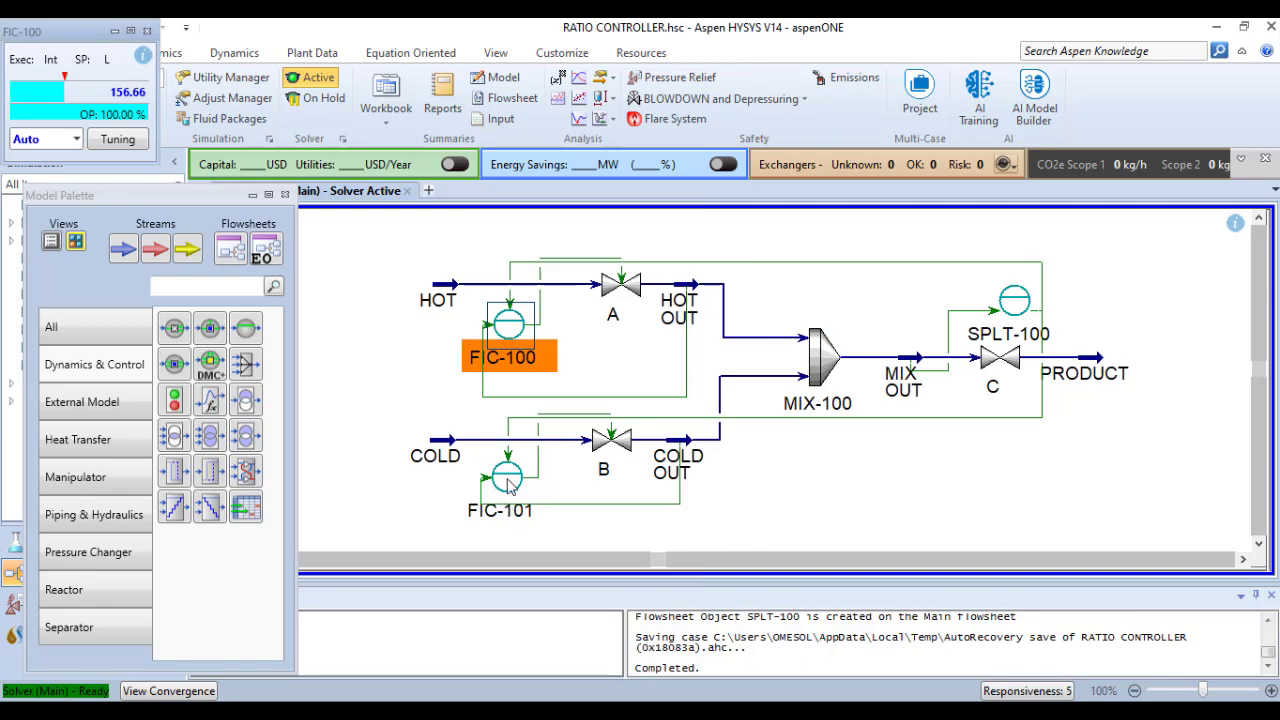
{"action": "double_click", "coordinate": [508, 482]}
{"action": "left_click", "coordinate": [492, 672]}
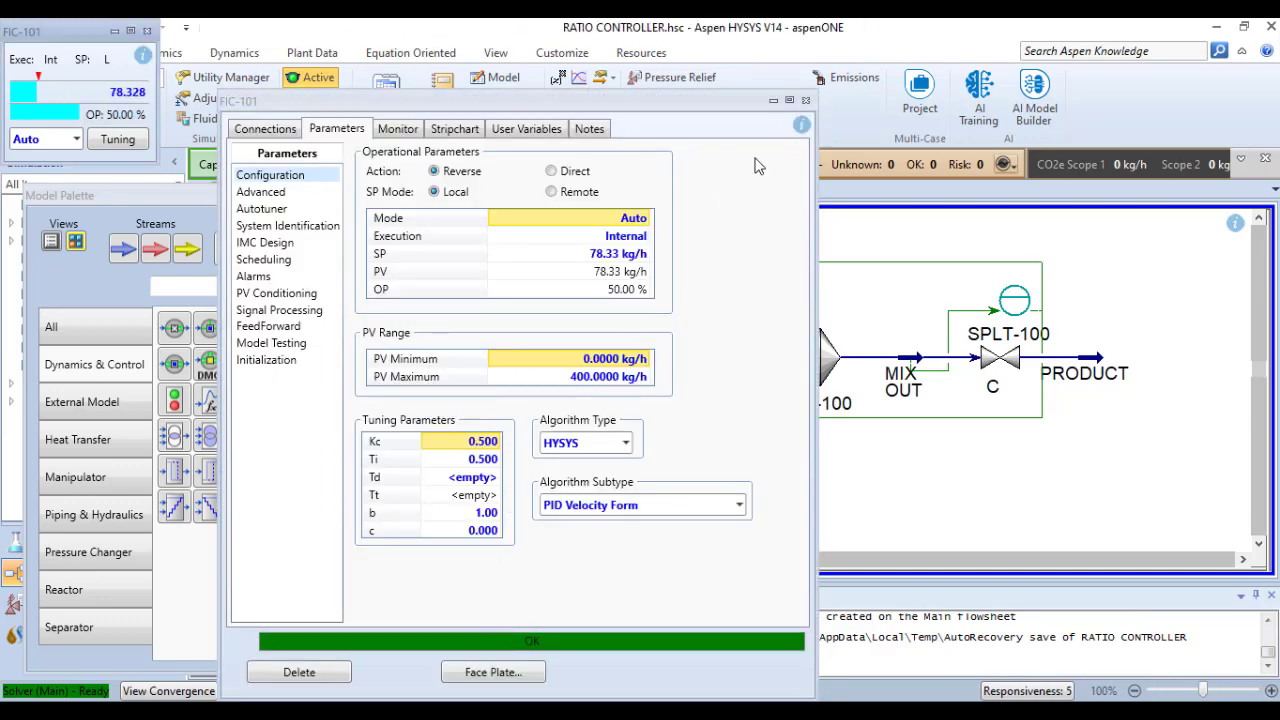
{"action": "left_click", "coordinate": [805, 100]}
Arrange both faceplates over the flowsheet and reopen SPLT-100's property window
{"action": "left_click_drag", "start_coordinate": [69, 33], "coordinate": [421, 113]}
{"action": "left_click_drag", "start_coordinate": [72, 33], "coordinate": [368, 275]}
{"action": "left_click", "coordinate": [872, 483]}
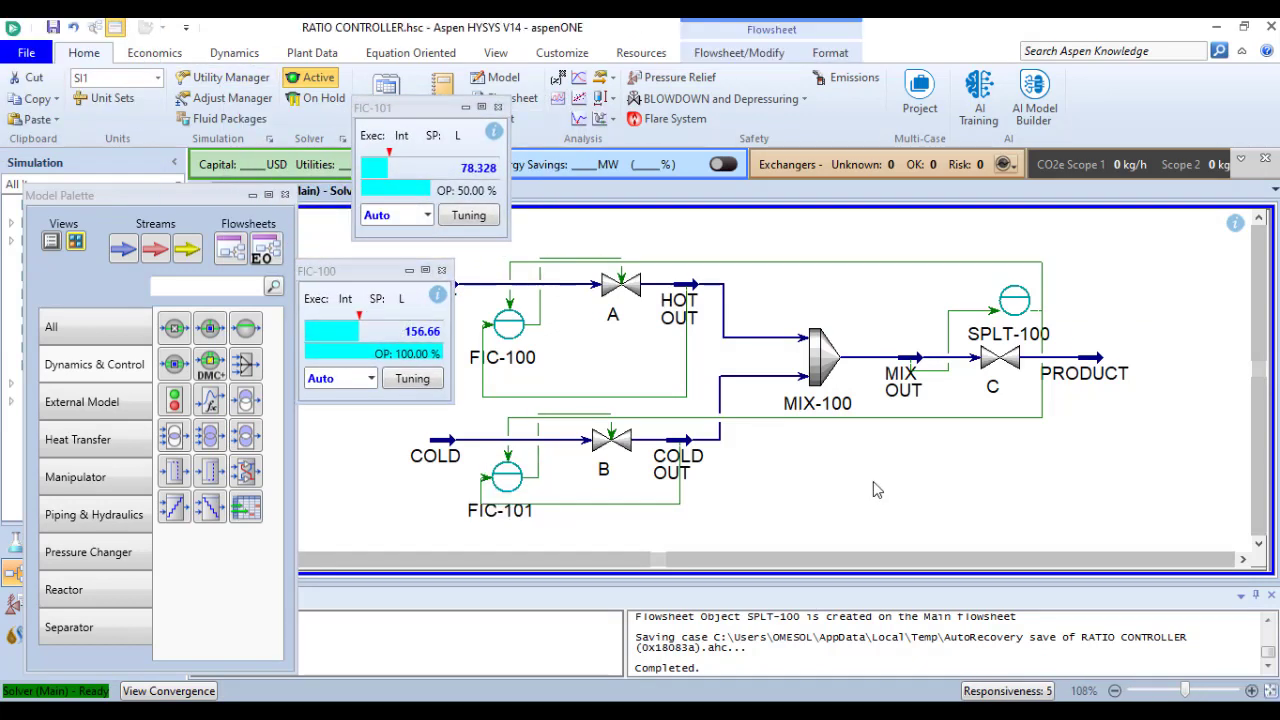
{"action": "double_click", "coordinate": [1020, 315]}
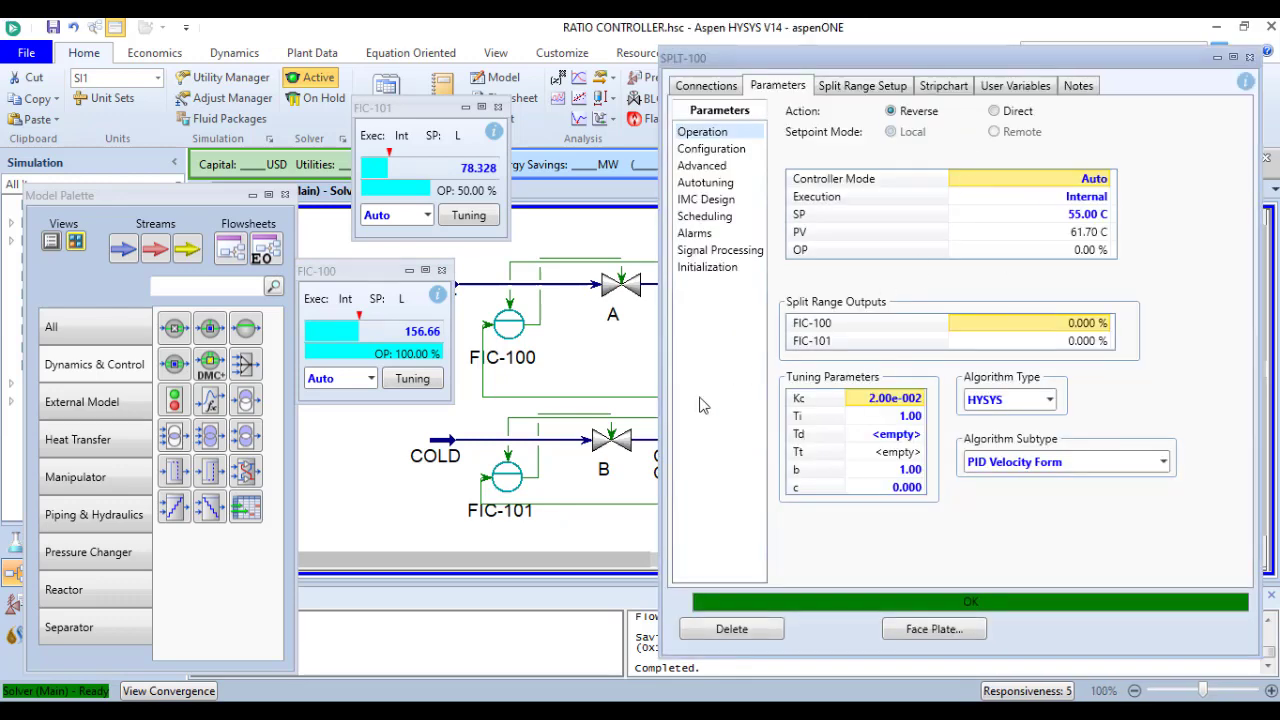
Create and display a SPLT-100 stripchart using the SP, PV, OP Only variable set
{"action": "left_click", "coordinate": [950, 88]}
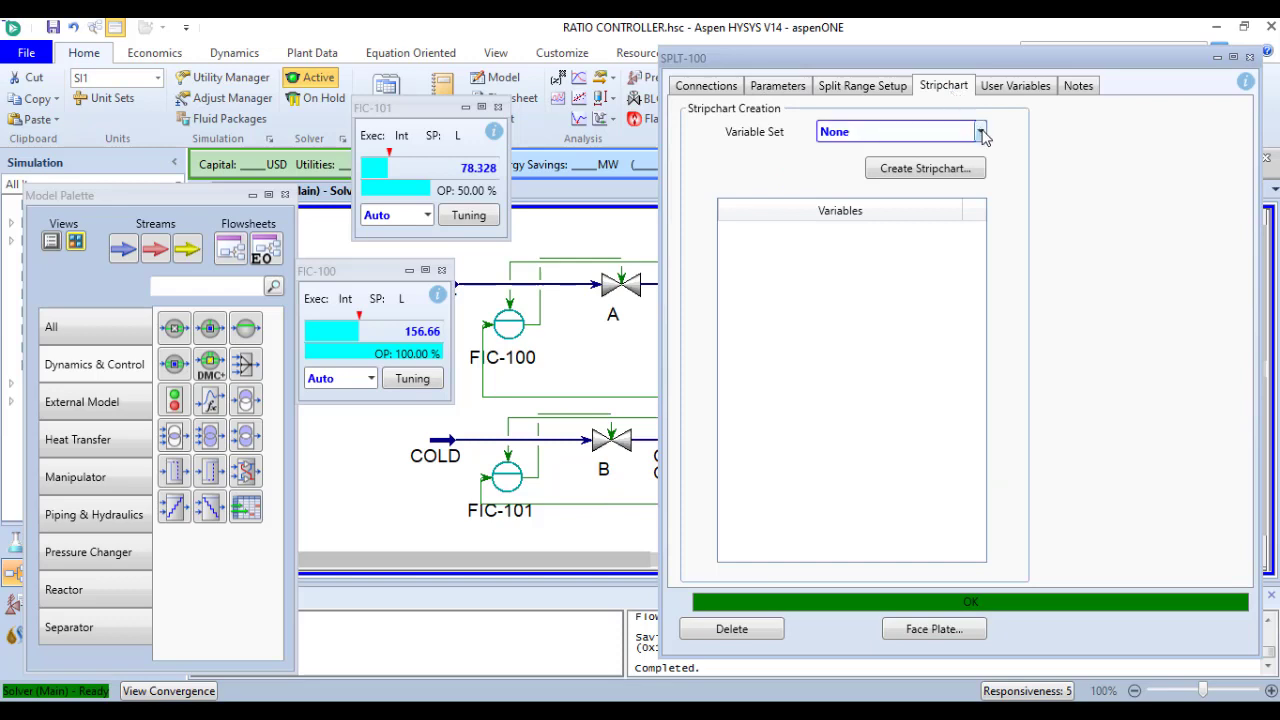
{"action": "left_click", "coordinate": [981, 133]}
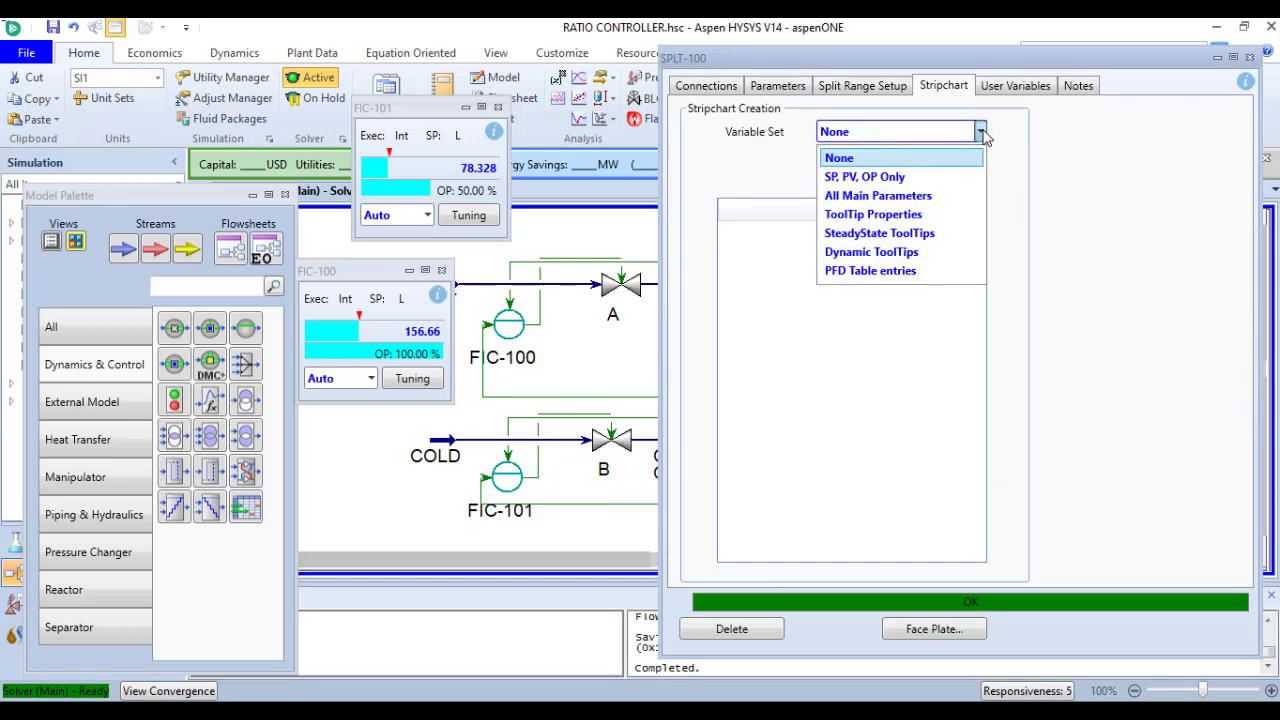
{"action": "left_click", "coordinate": [905, 178]}
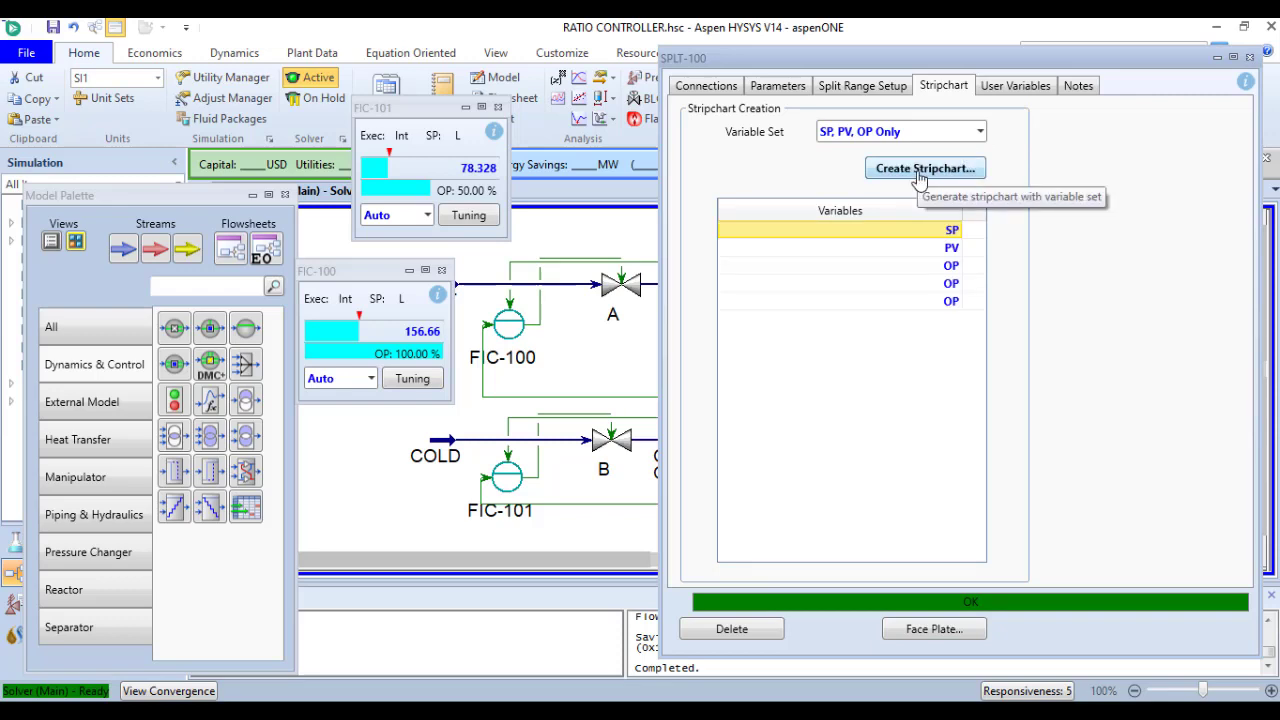
{"action": "left_click", "coordinate": [919, 169]}
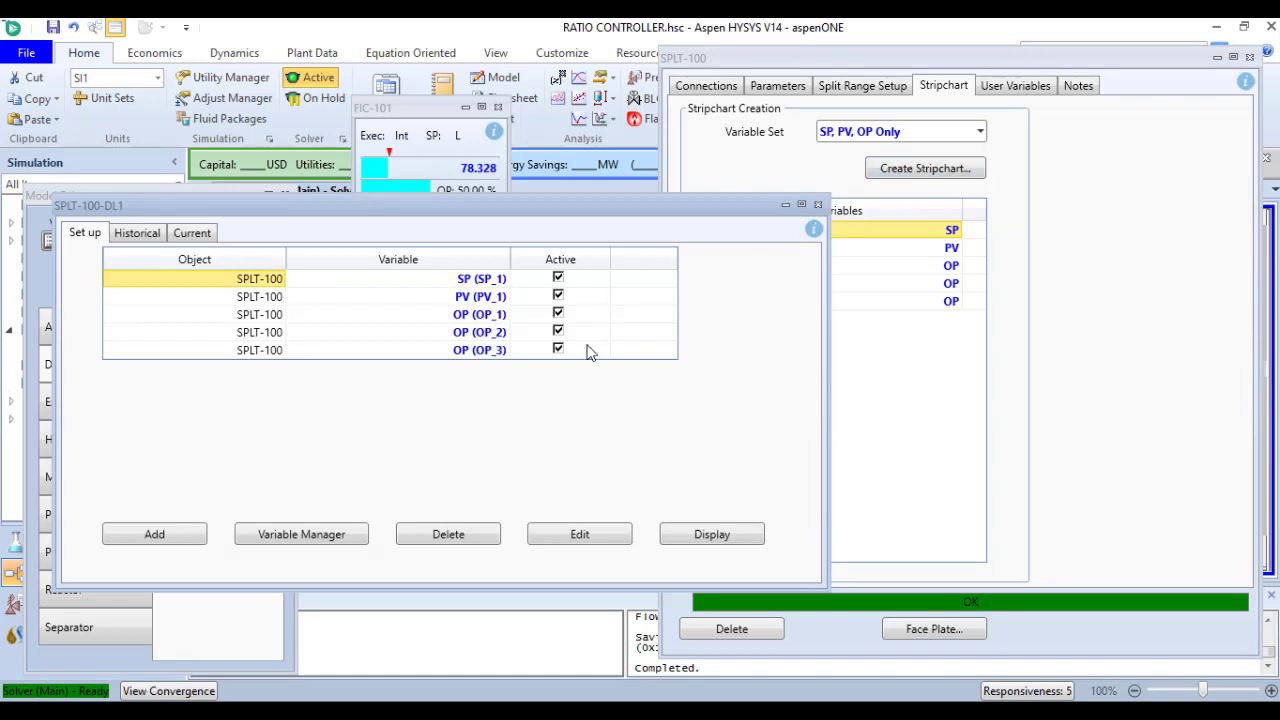
{"action": "left_click", "coordinate": [692, 534]}
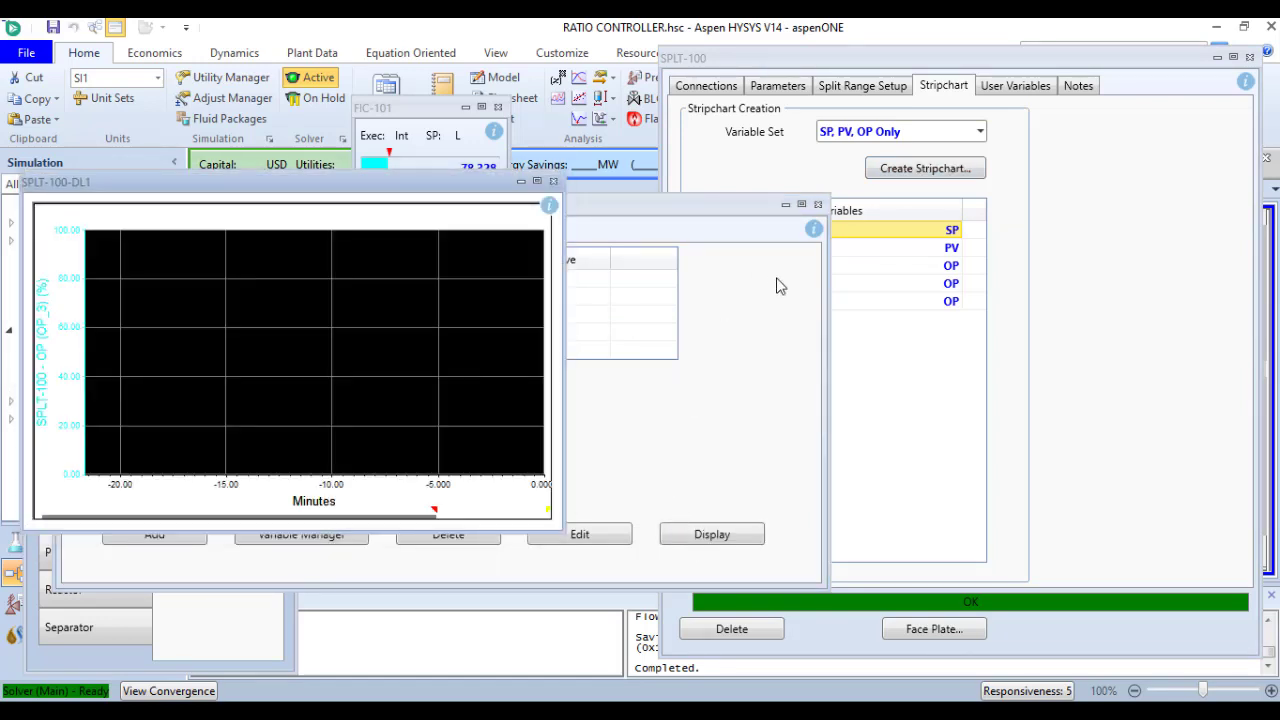
Close the stripchart setup, then move and shrink the plot to uncover FIC-100
{"action": "left_click", "coordinate": [818, 204]}
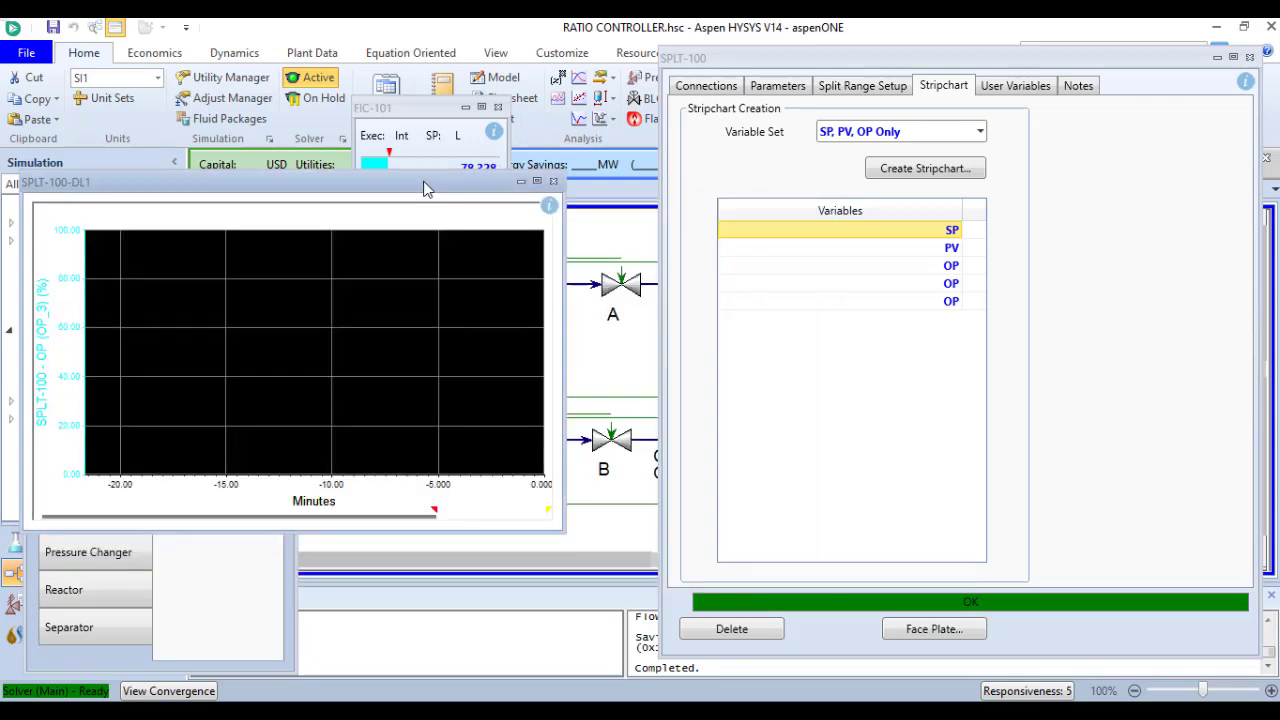
{"action": "left_click_drag", "start_coordinate": [423, 188], "coordinate": [1120, 309]}
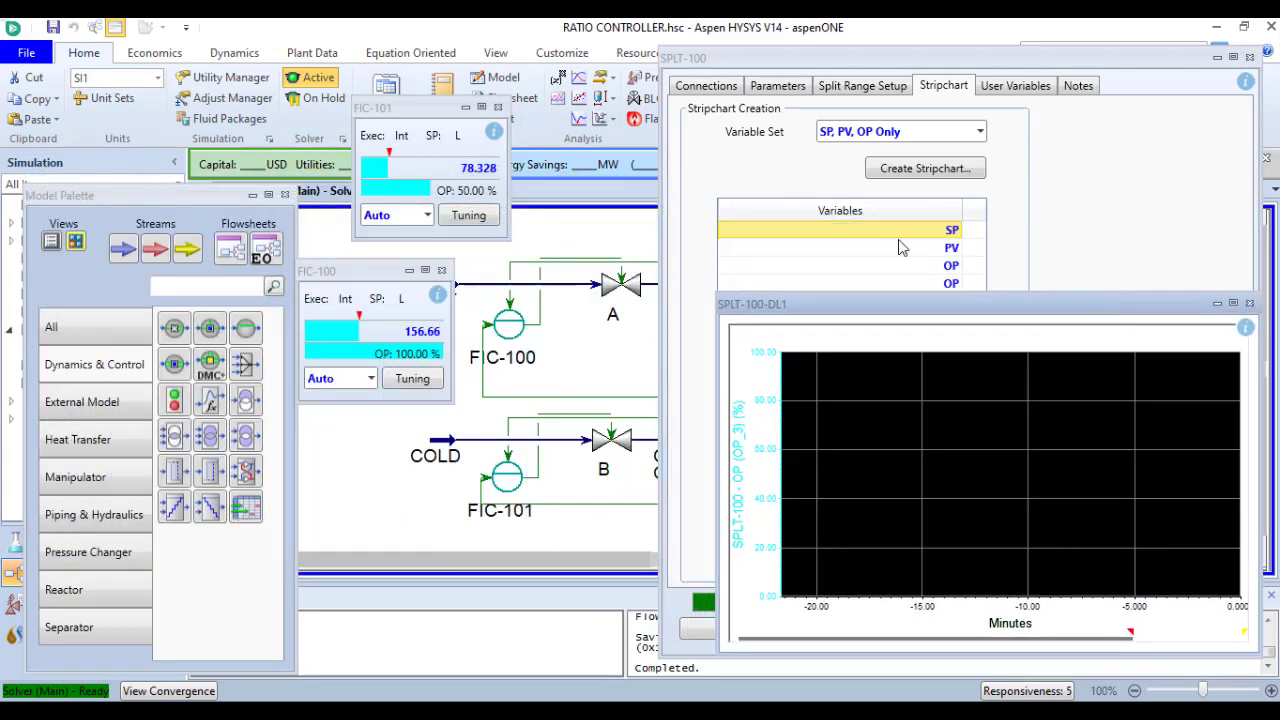
{"action": "left_click", "coordinate": [705, 86]}
{"action": "left_click_drag", "start_coordinate": [873, 305], "coordinate": [551, 308]}
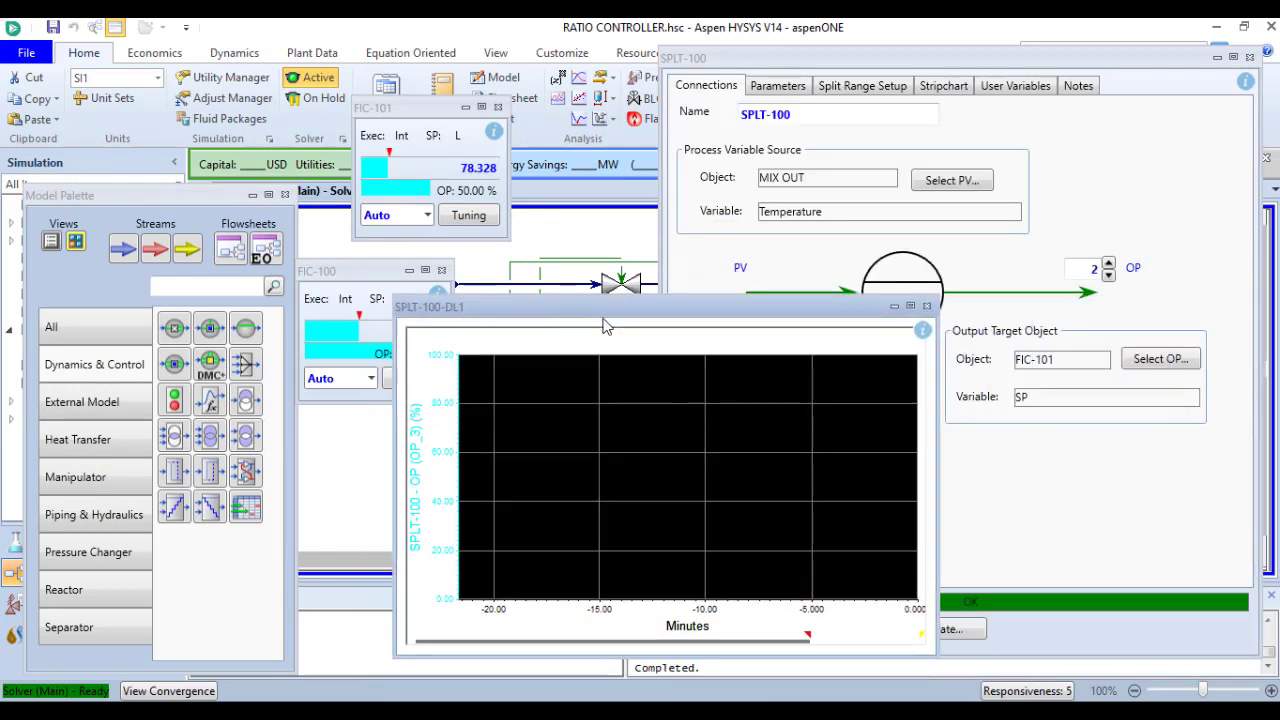
{"action": "left_click_drag", "start_coordinate": [722, 302], "coordinate": [370, 432]}
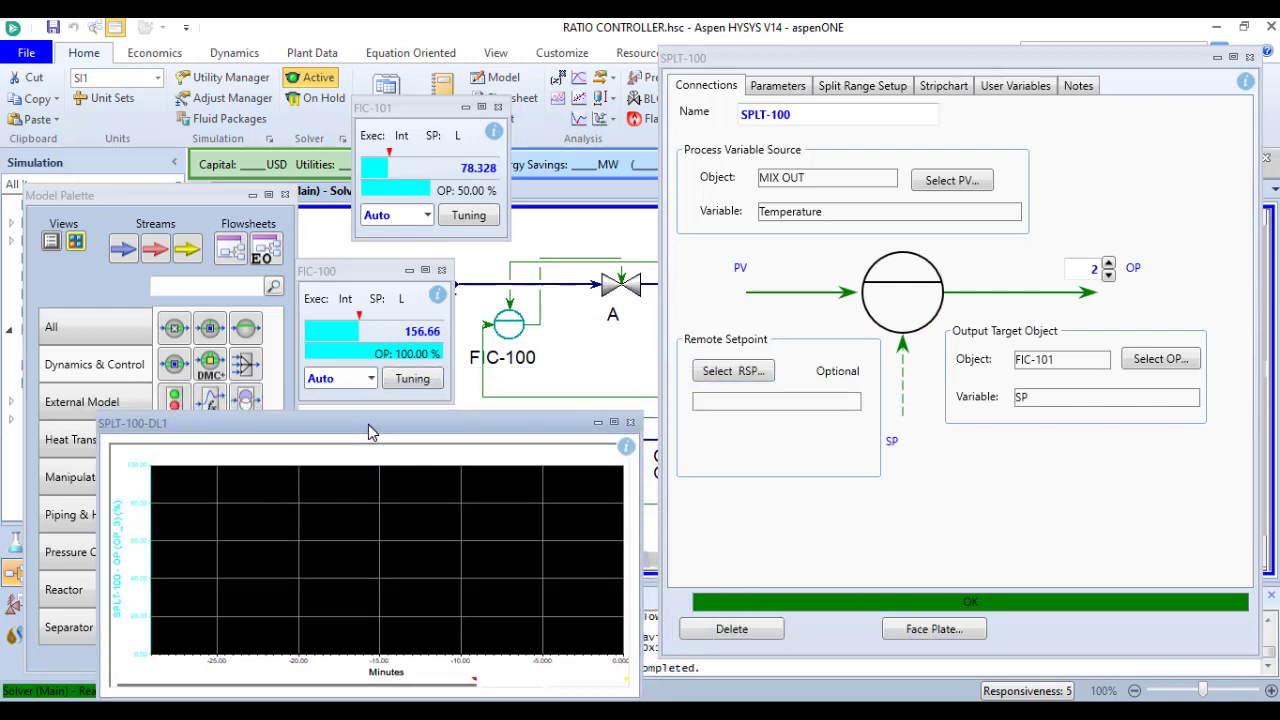
Switch the simulation to Dynamics Mode and confirm with Yes
{"action": "left_click", "coordinate": [234, 55]}
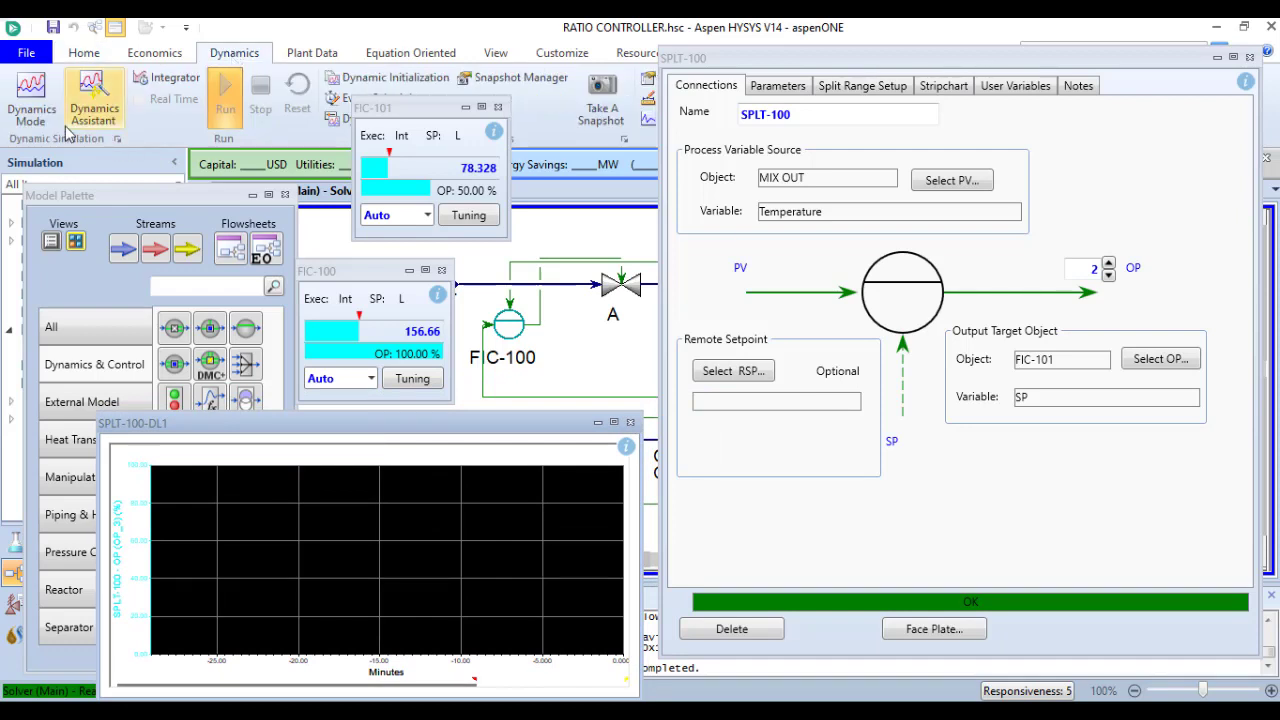
{"action": "left_click", "coordinate": [31, 100]}
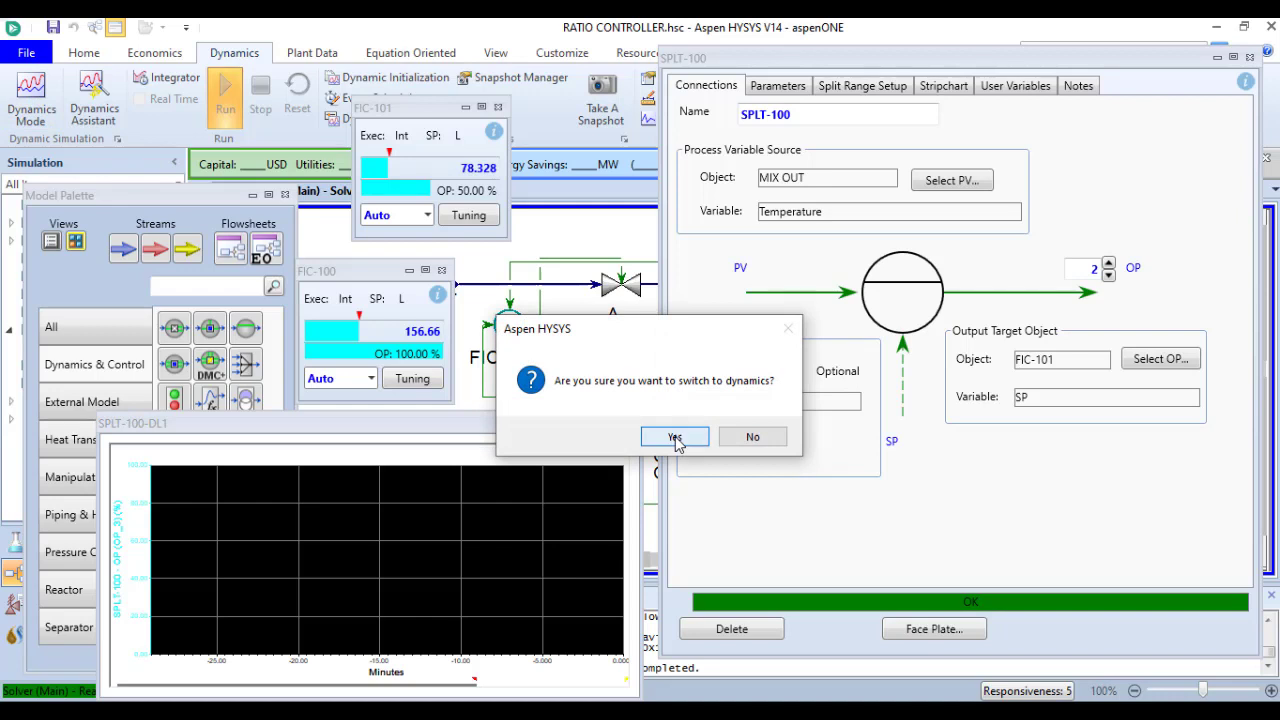
{"action": "left_click", "coordinate": [675, 440]}
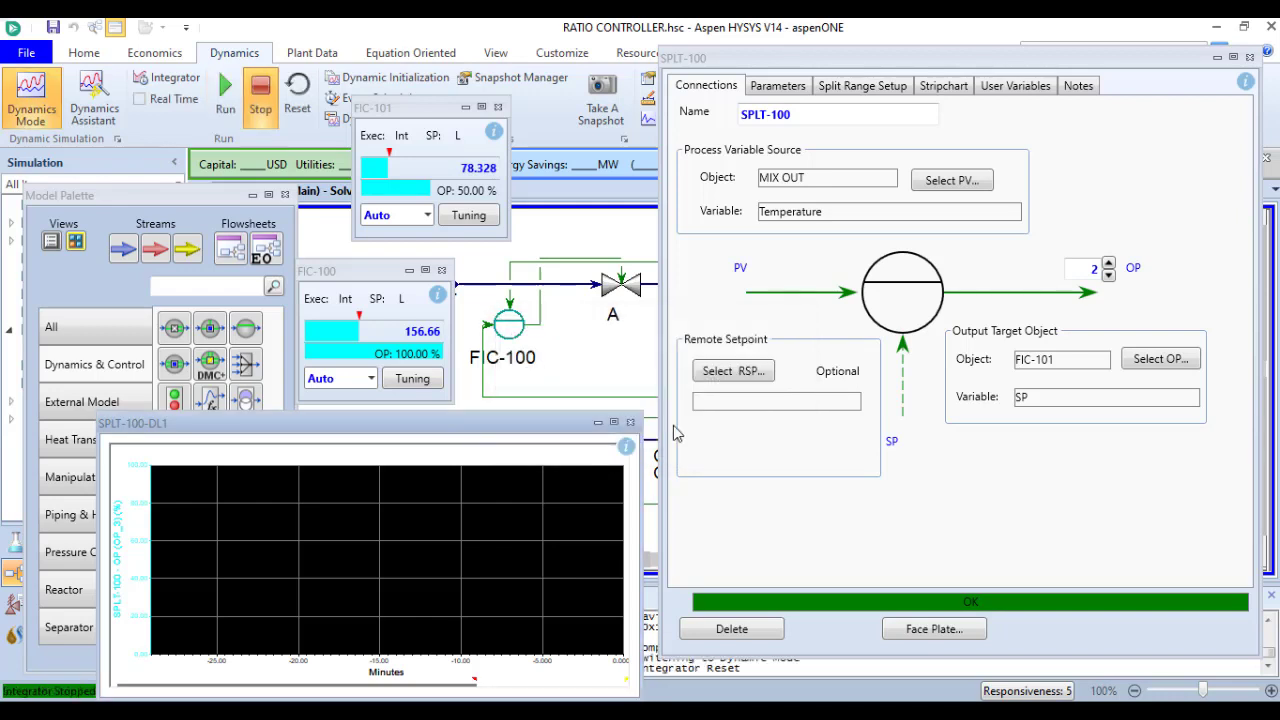
Set both FIC-100 and FIC-101 faceplates to Casc mode
{"action": "left_click", "coordinate": [370, 378]}
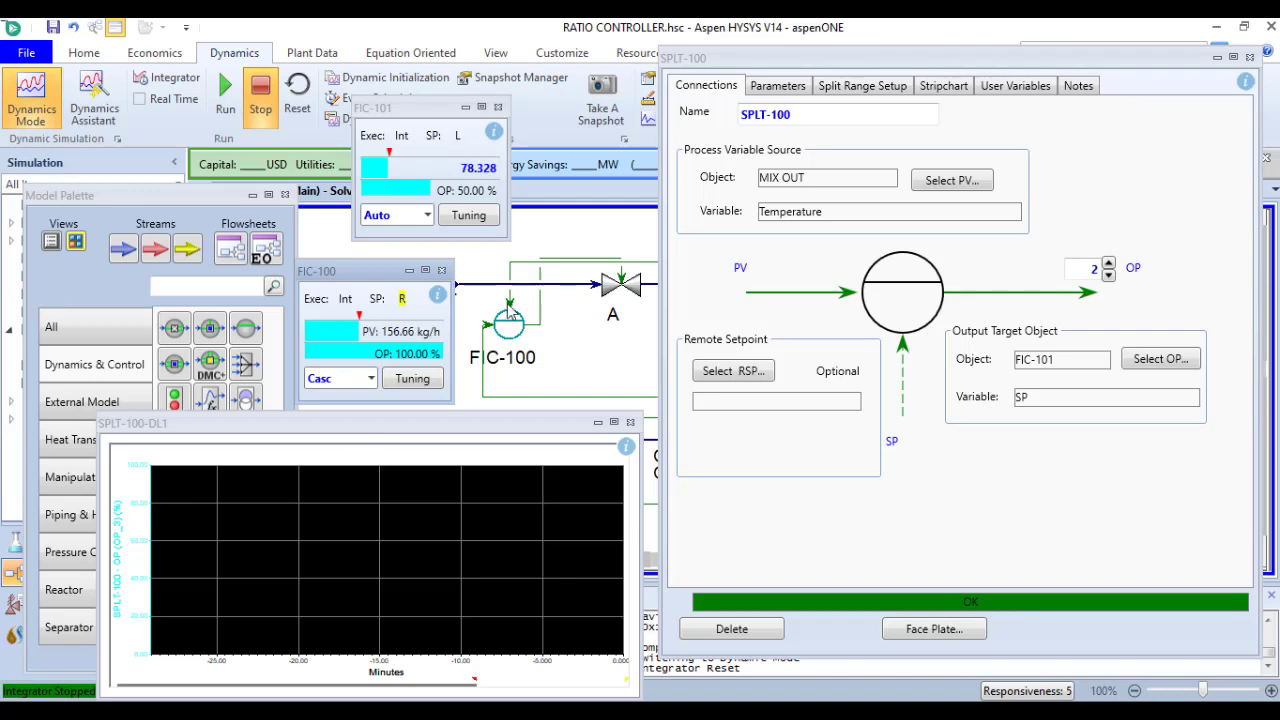
{"action": "left_click", "coordinate": [427, 215]}
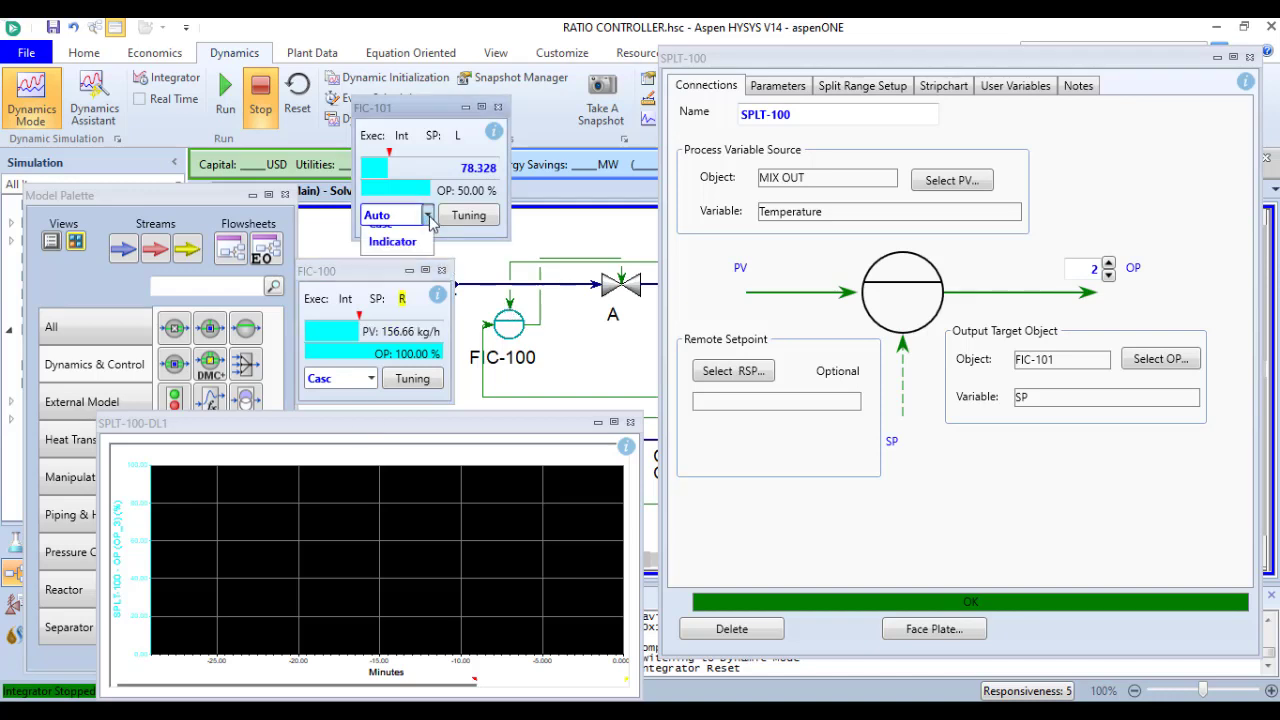
{"action": "left_click", "coordinate": [402, 300]}
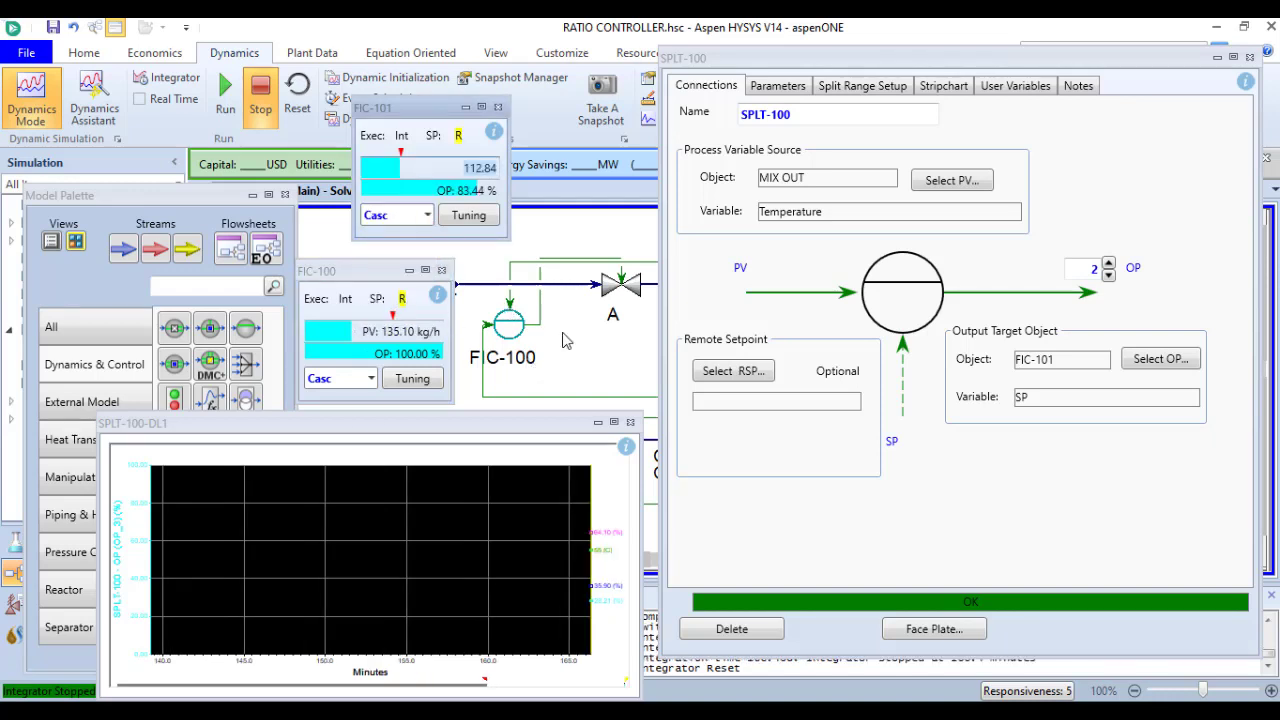
Run the dynamic integrator and enter a 60 °C setpoint for SPLT-100
{"action": "left_click", "coordinate": [224, 104]}
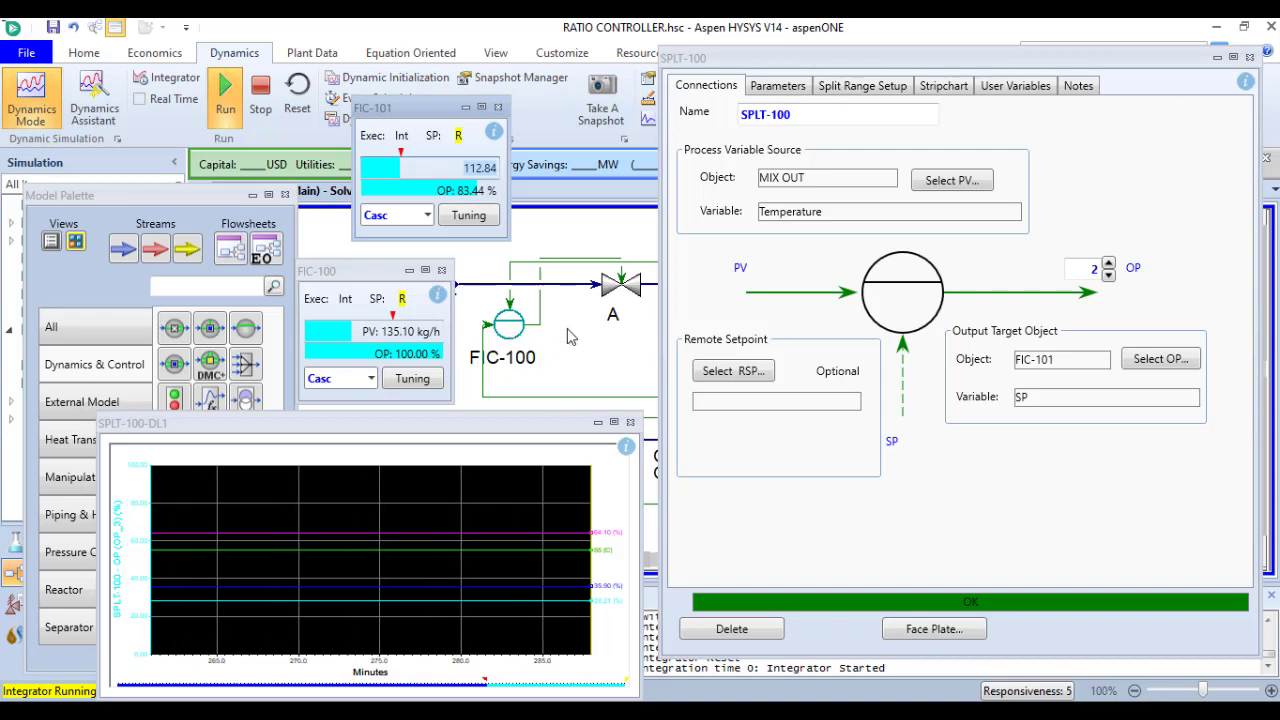
{"action": "left_click", "coordinate": [777, 88]}
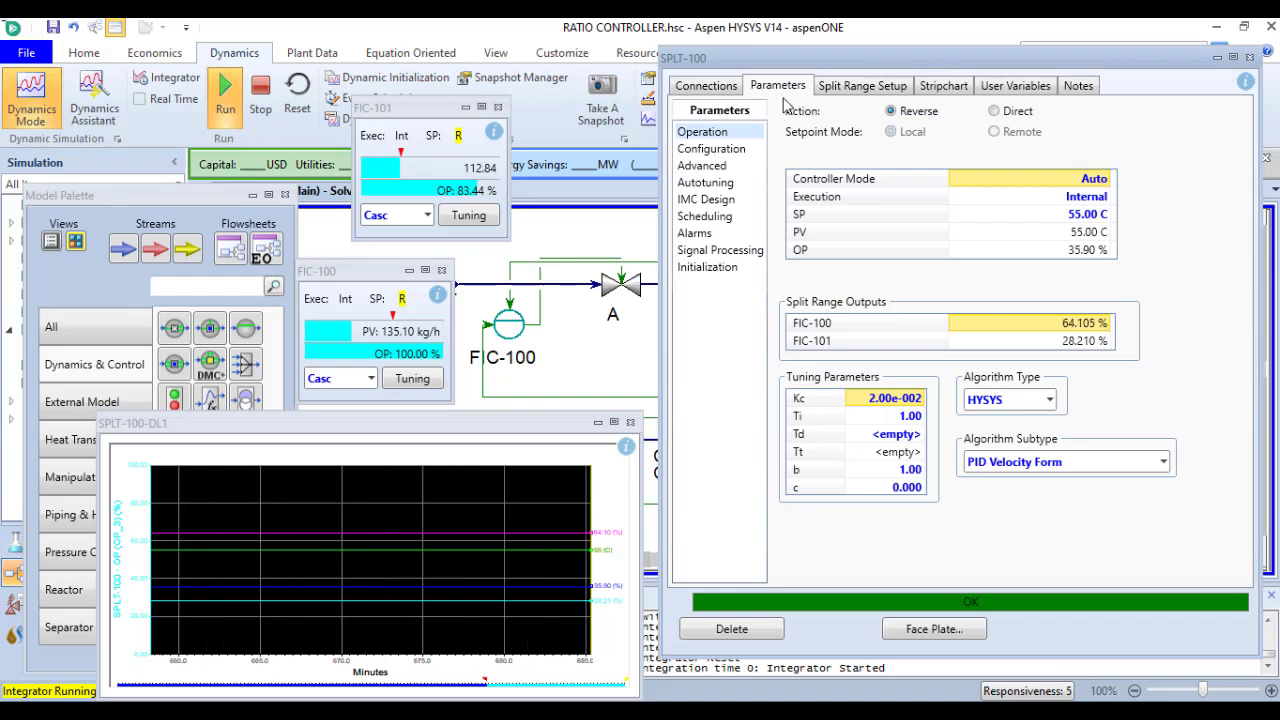
{"action": "left_click", "coordinate": [1078, 215]}
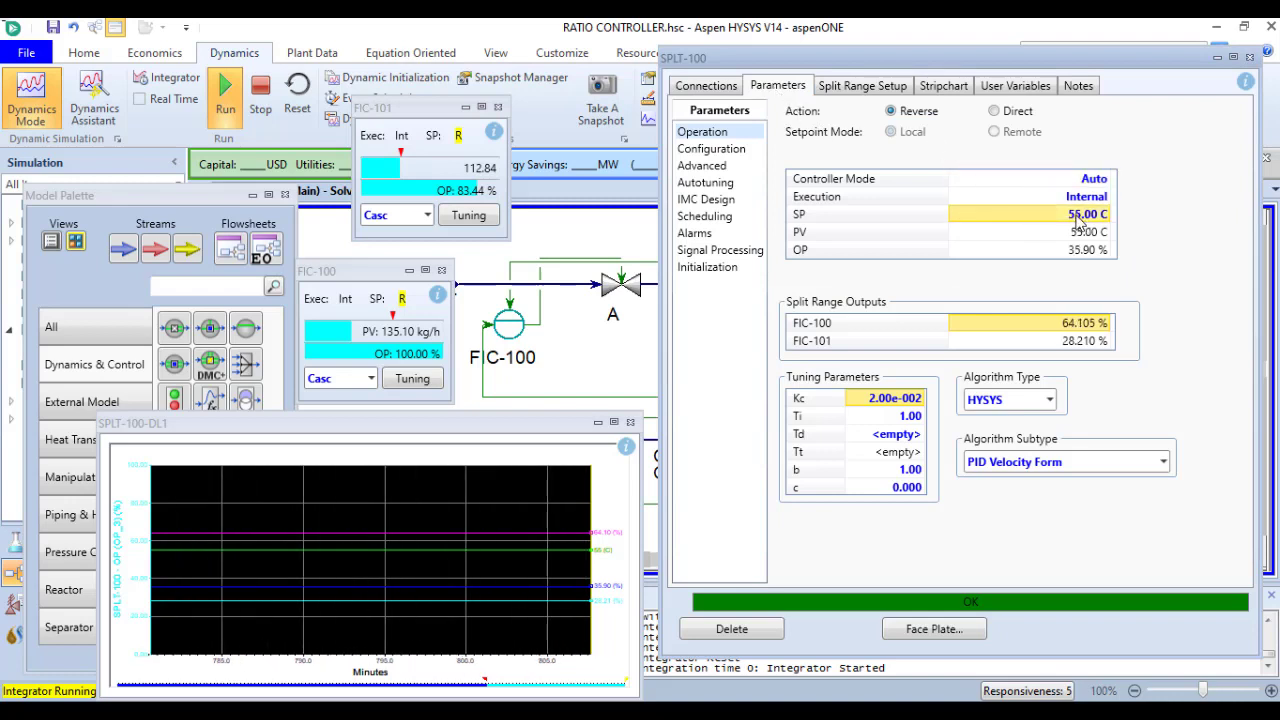
{"action": "type", "text": "60"}
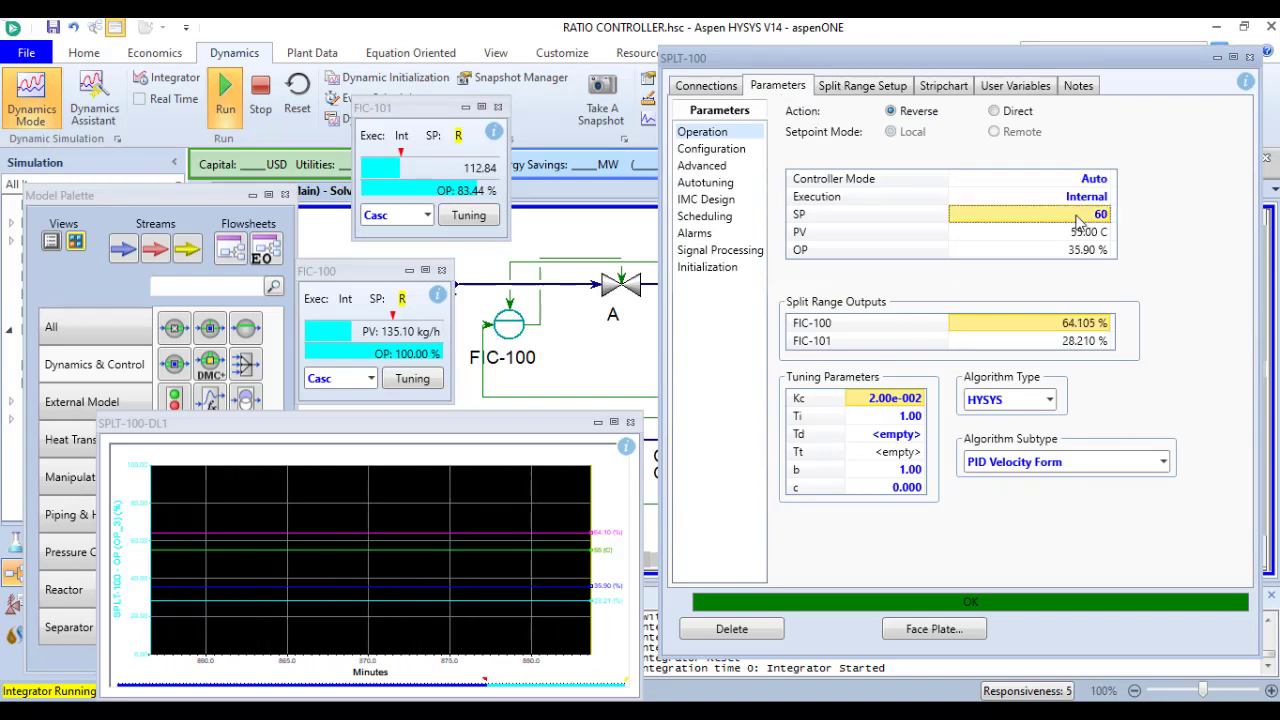
{"action": "key", "text": "Return"}
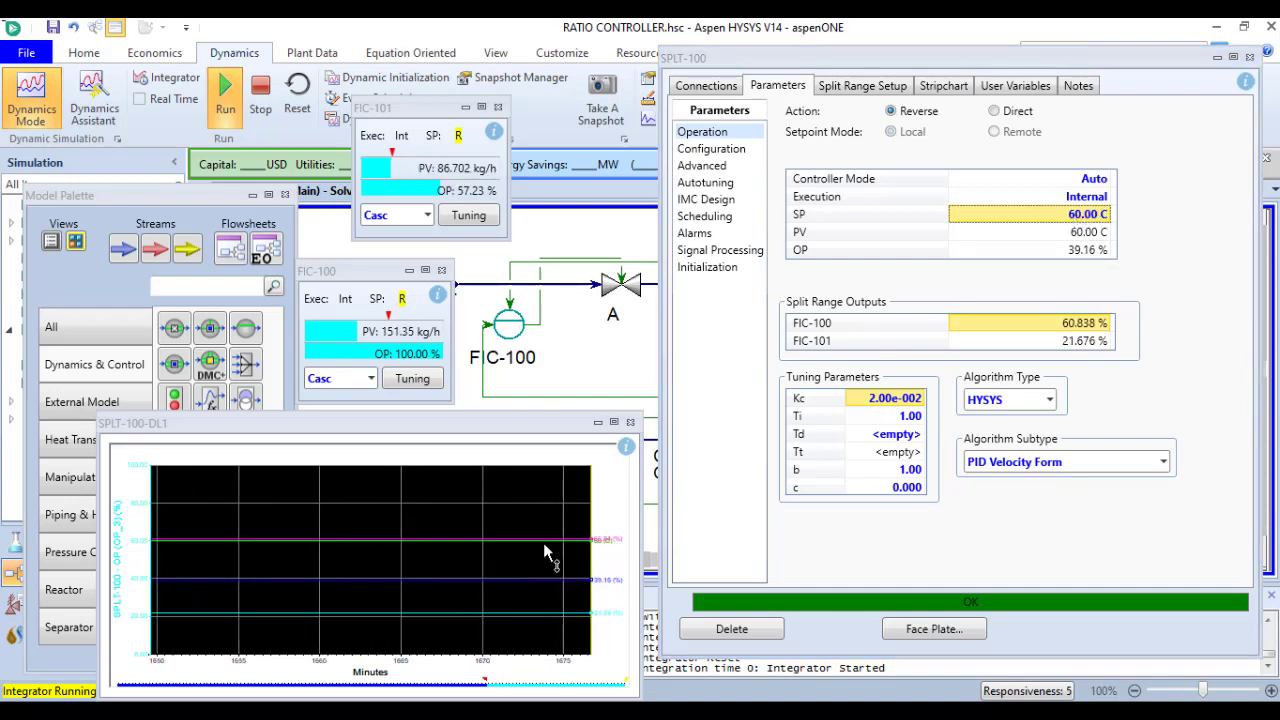
Open FIC-100's Connections page showing SPLT-100 as its remote setpoint source
{"action": "left_click", "coordinate": [508, 330]}
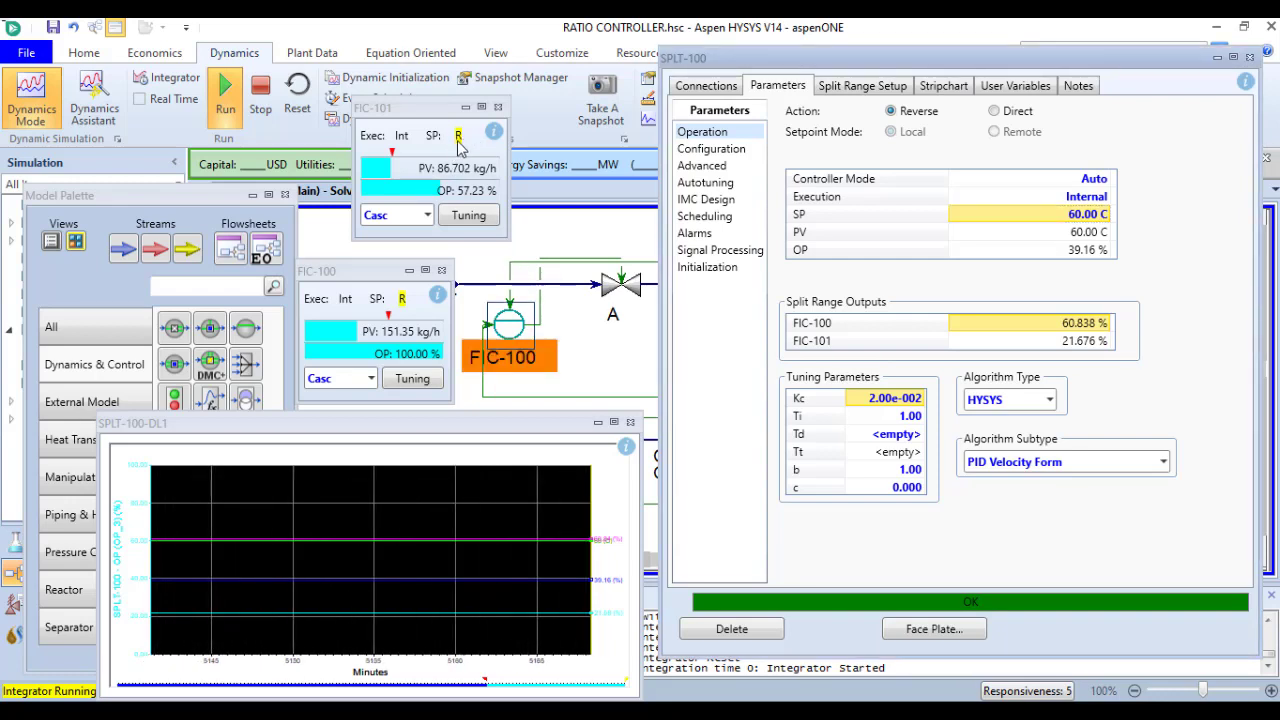
{"action": "left_click", "coordinate": [612, 360]}
{"action": "left_click", "coordinate": [510, 325]}
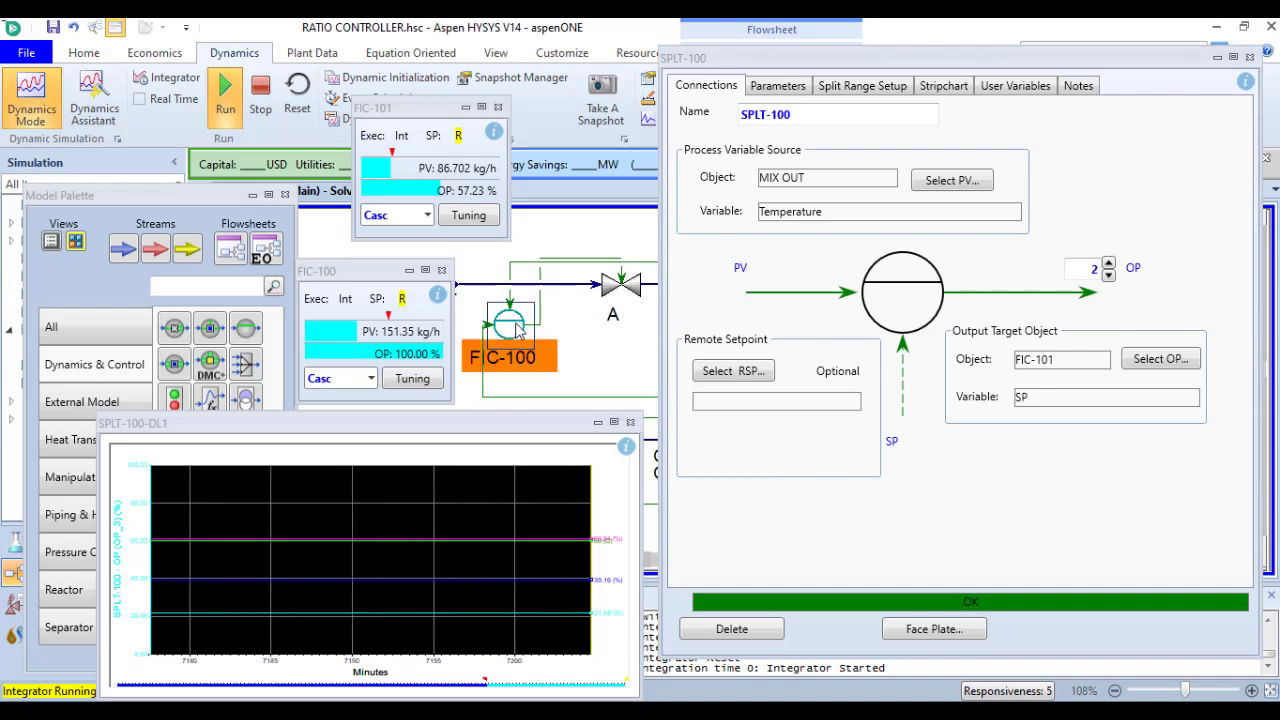
{"action": "double_click", "coordinate": [512, 325]}
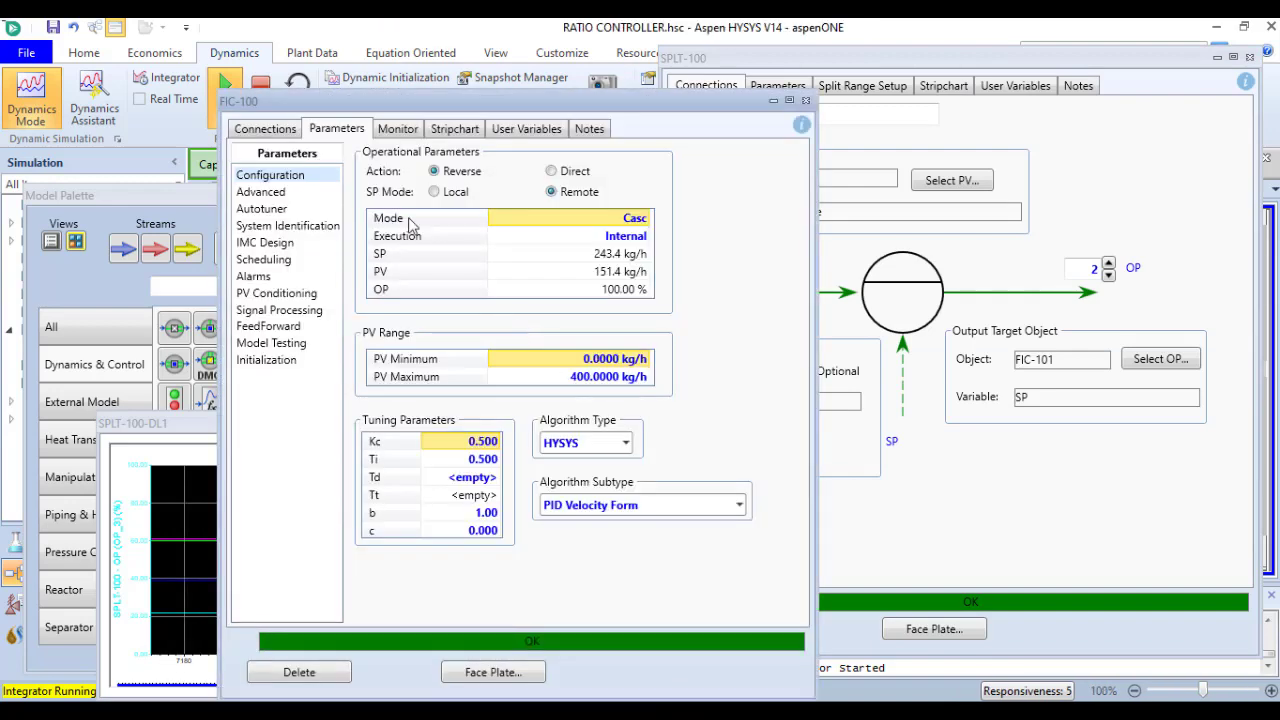
{"action": "left_click", "coordinate": [278, 130]}
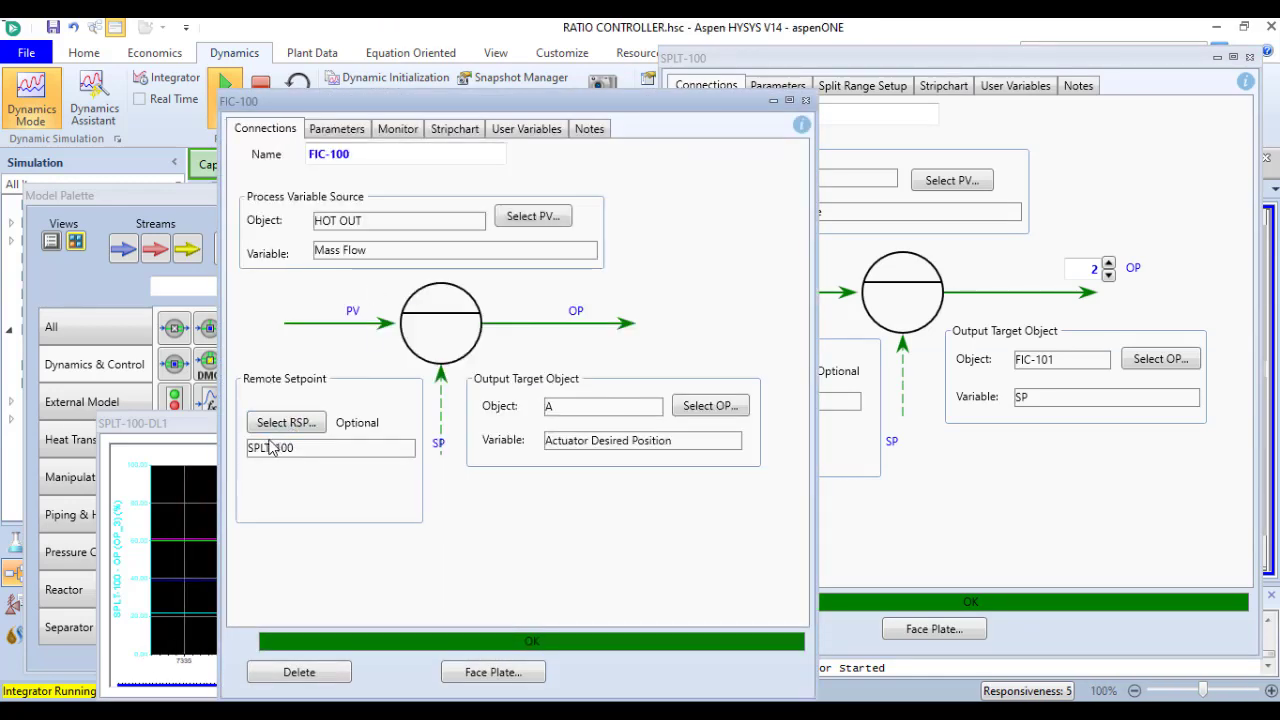